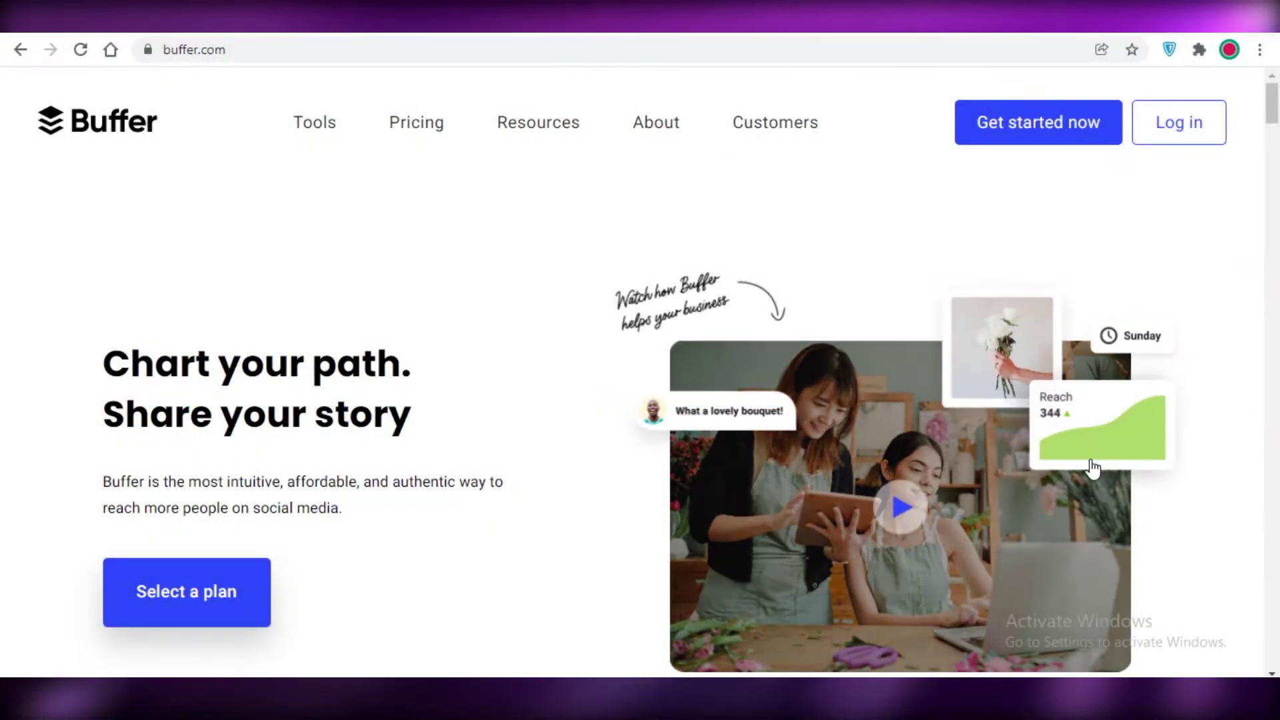
# Browse the Buffer homepage, then show the Tools menu listing Publishing, Analytics, Engagement and Start Page
pyautogui.scroll(-5, 1000, 476)
pyautogui.scroll(1, 997, 480)
pyautogui.scroll(-10, 640, 469)
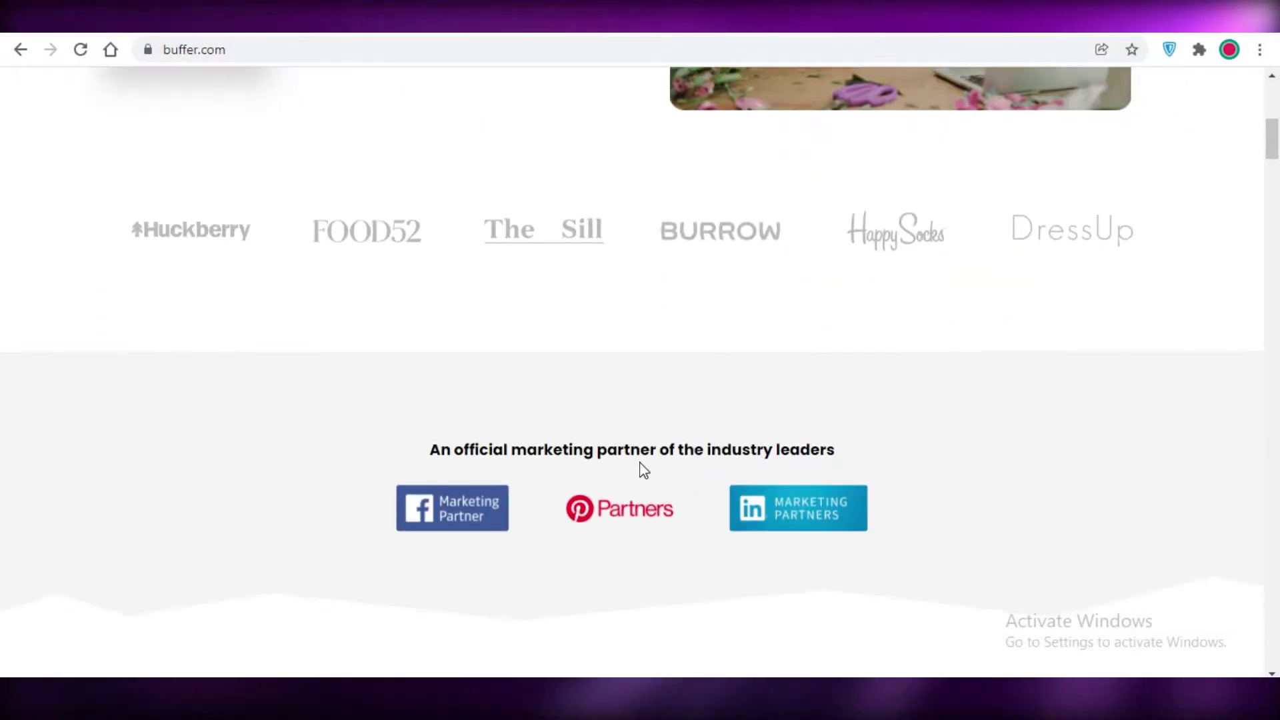
pyautogui.scroll(-15, 641, 480)
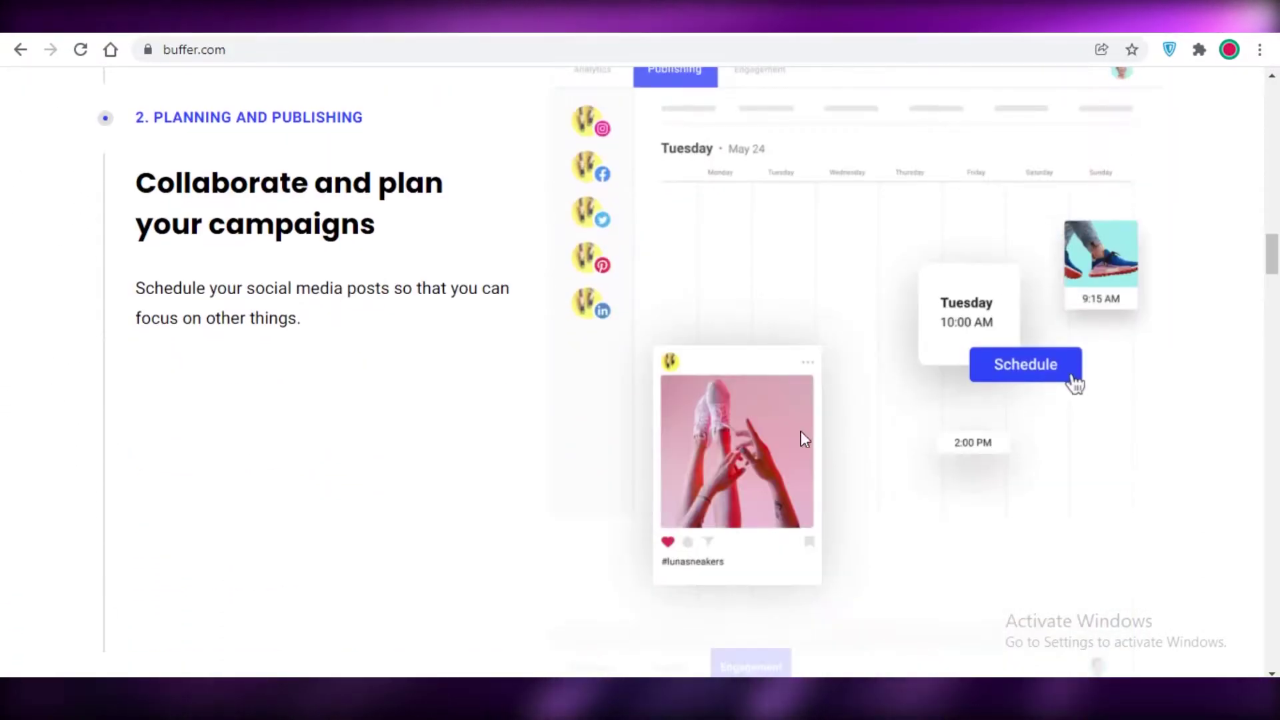
pyautogui.scroll(15, 1268, 223)
pyautogui.scroll(10, 1268, 122)
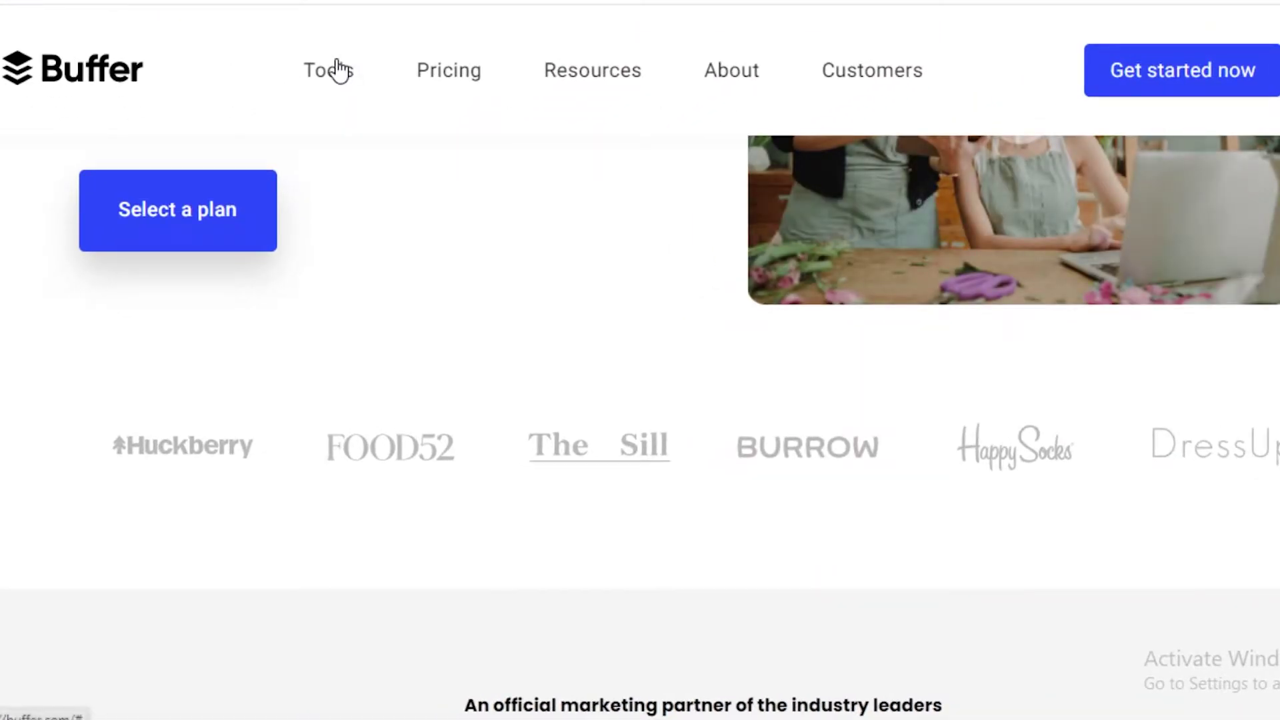
pyautogui.click(338, 69)
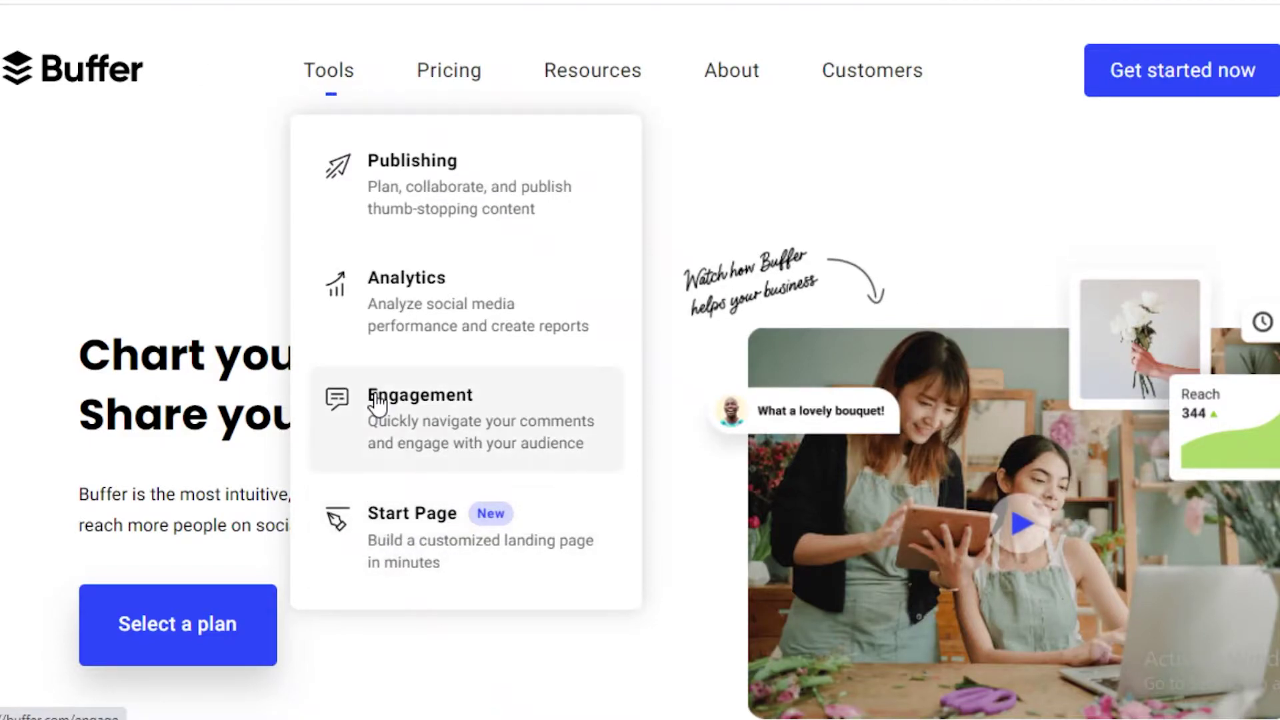
# Compare the Free and Essentials pricing cards and pick the Free plan to reach sign-up
pyautogui.click(1205, 74)
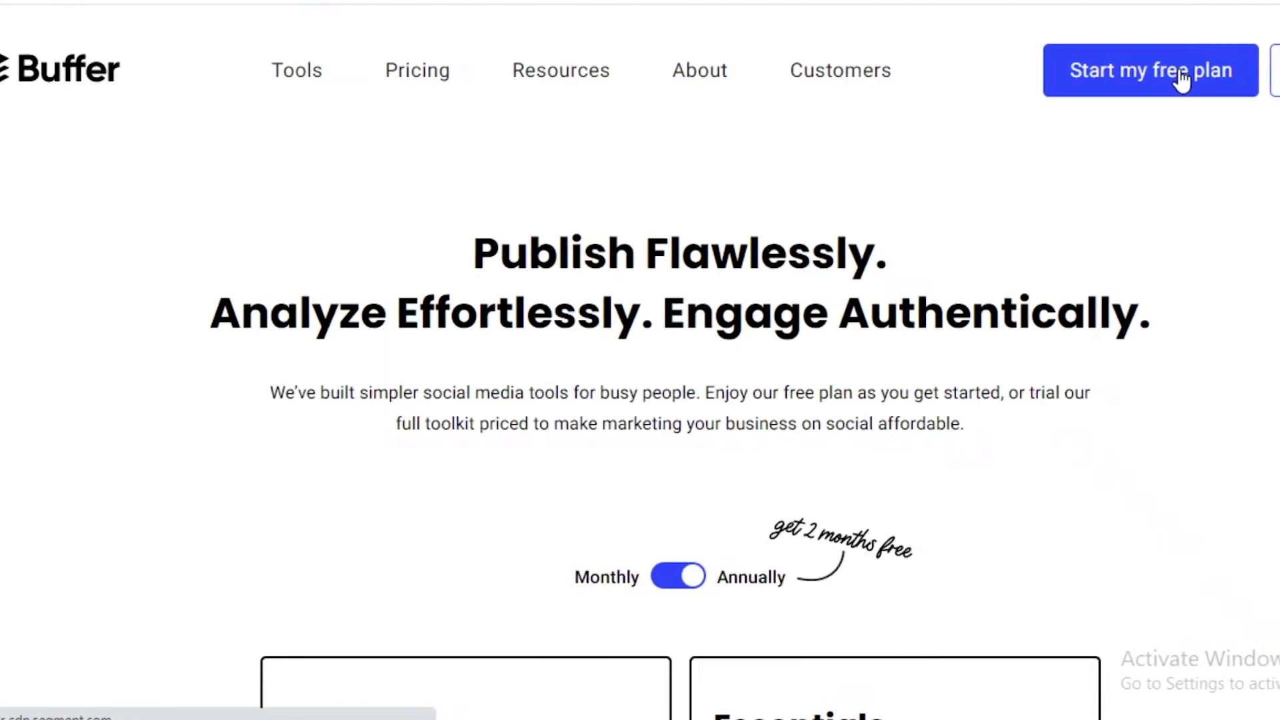
pyautogui.scroll(-10, 1093, 187)
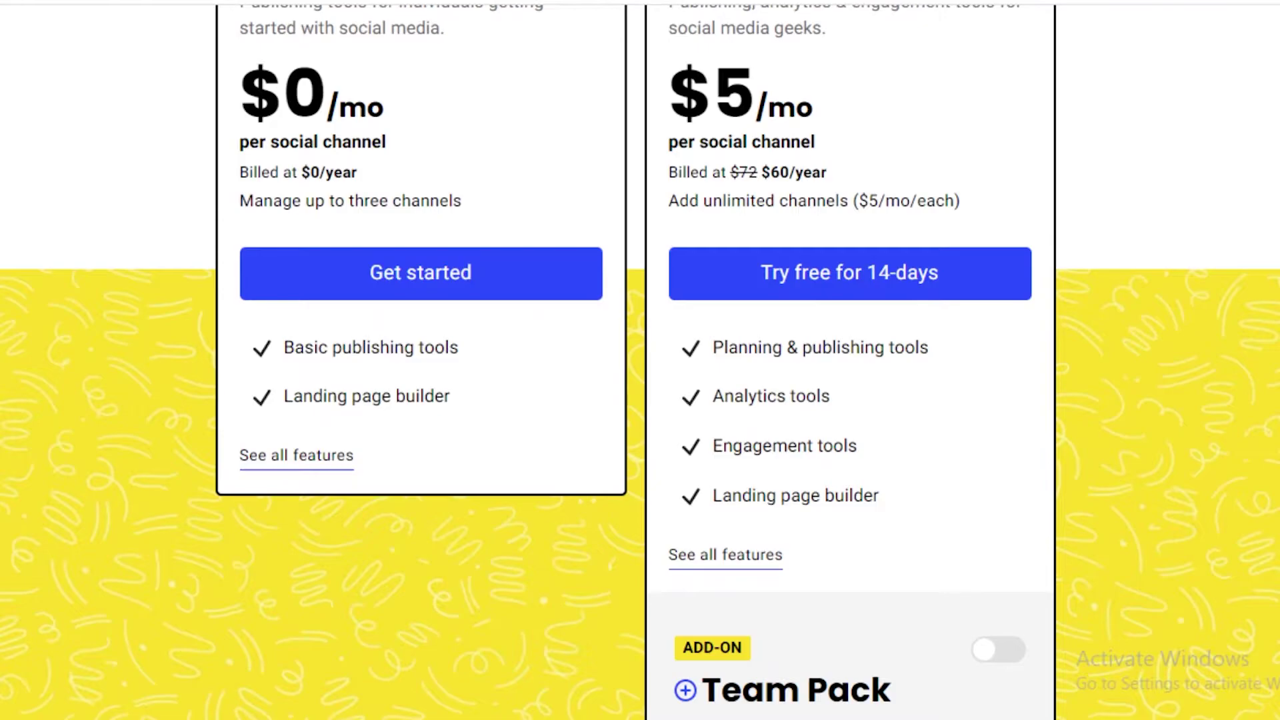
pyautogui.scroll(5, 386, 323)
pyautogui.scroll(-15, 551, 263)
pyautogui.scroll(6, 553, 302)
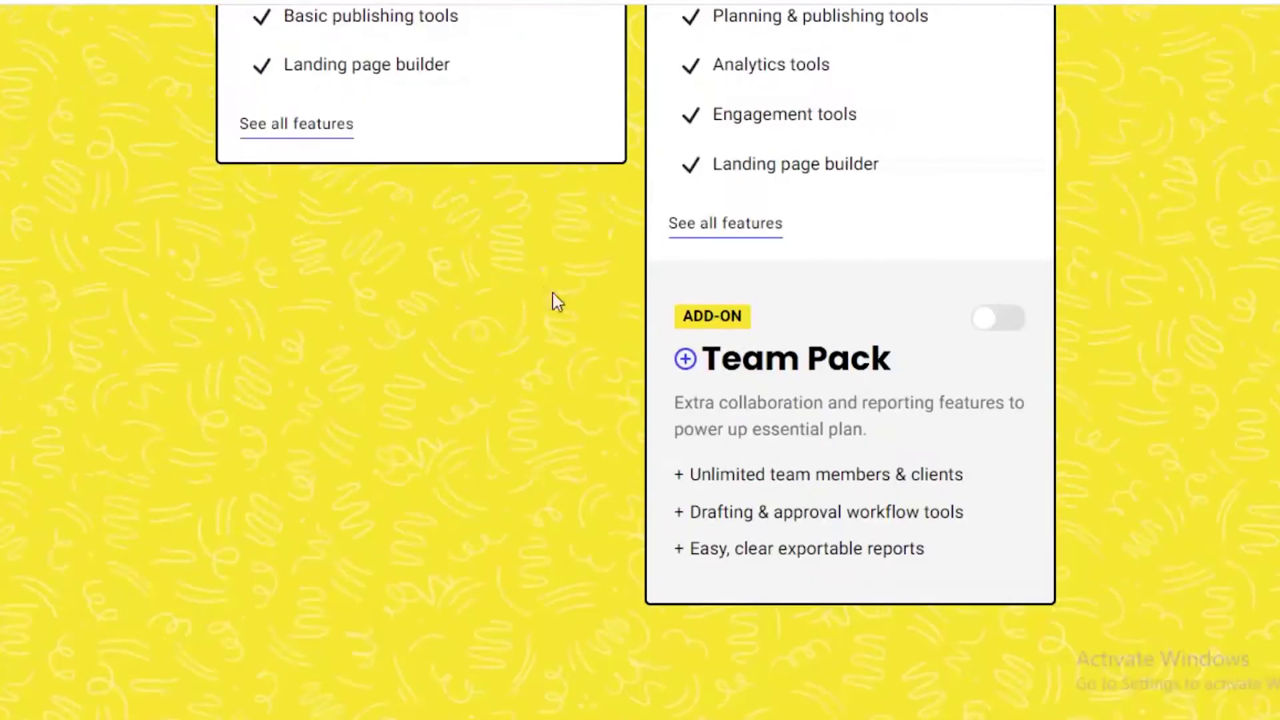
pyautogui.scroll(7, 553, 301)
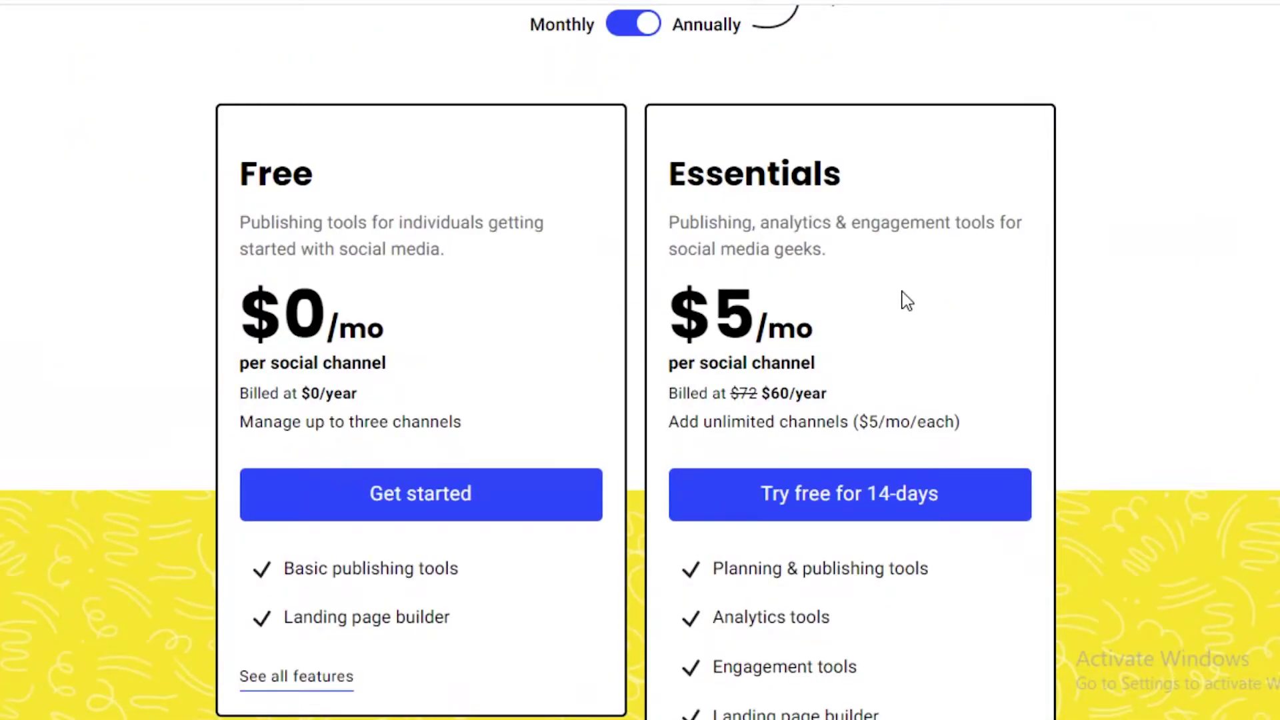
pyautogui.scroll(-5, 907, 302)
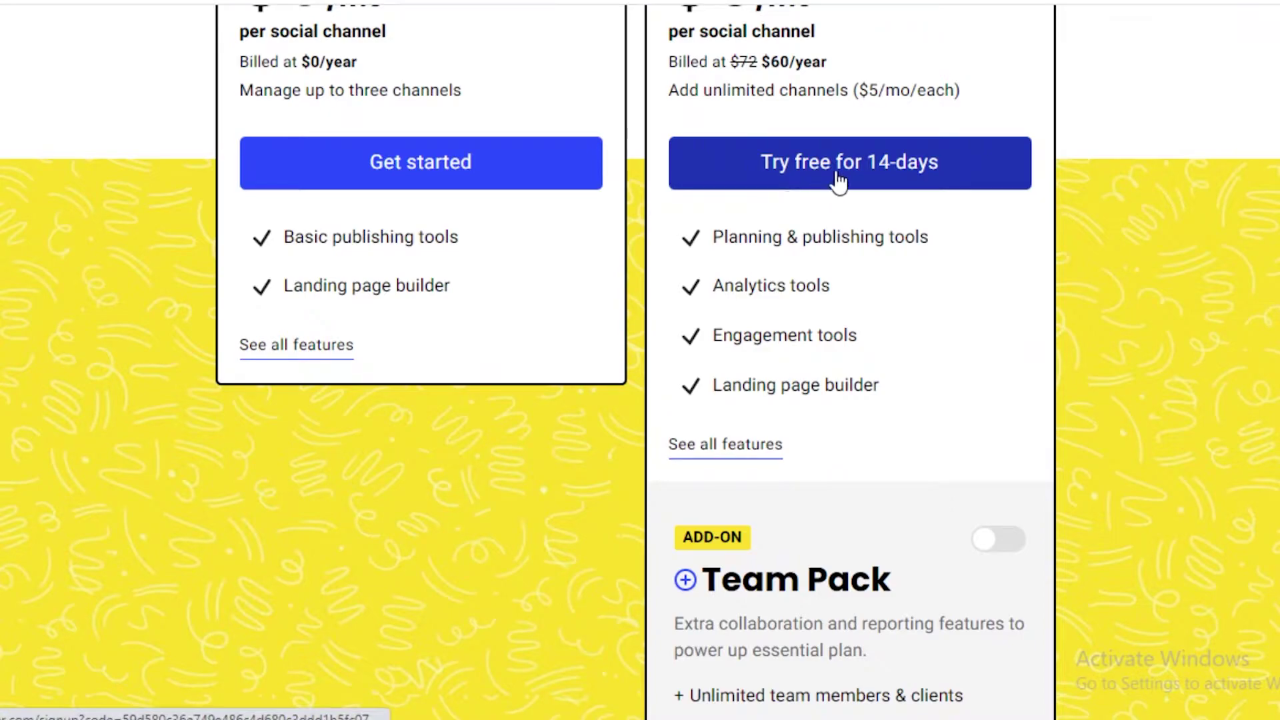
pyautogui.scroll(5, 856, 201)
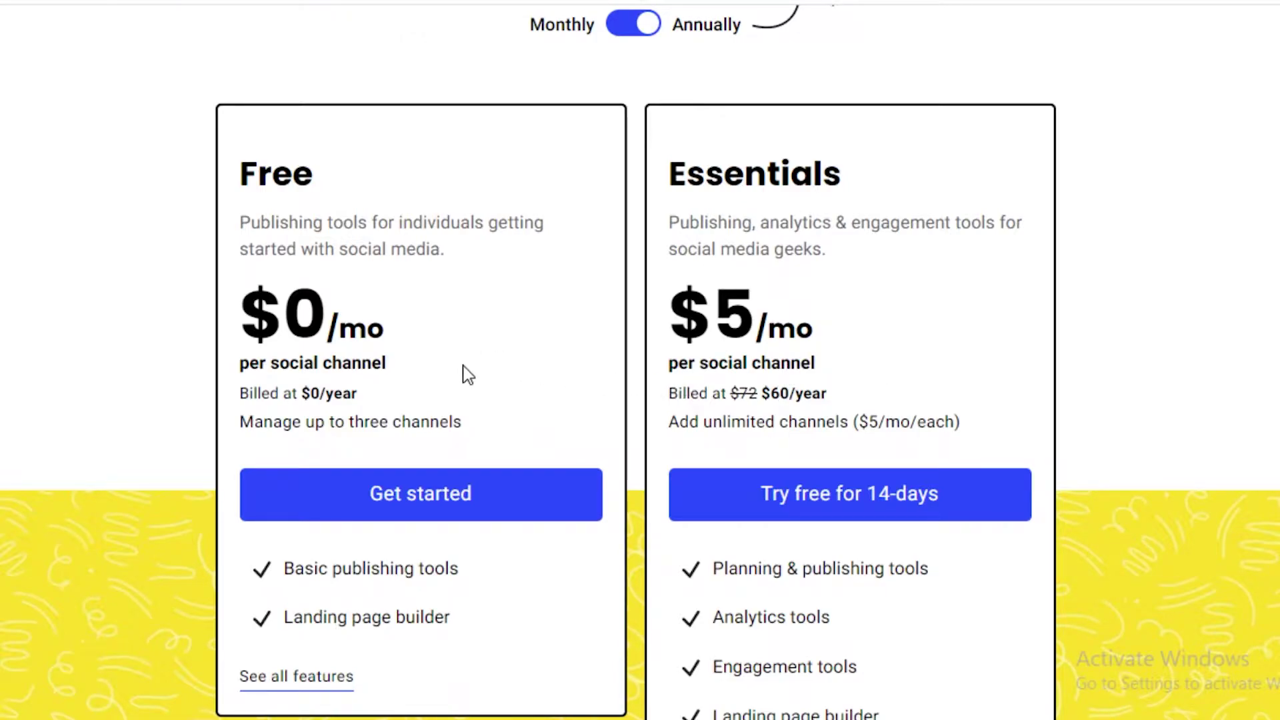
pyautogui.scroll(-2, 466, 374)
pyautogui.click(386, 396)
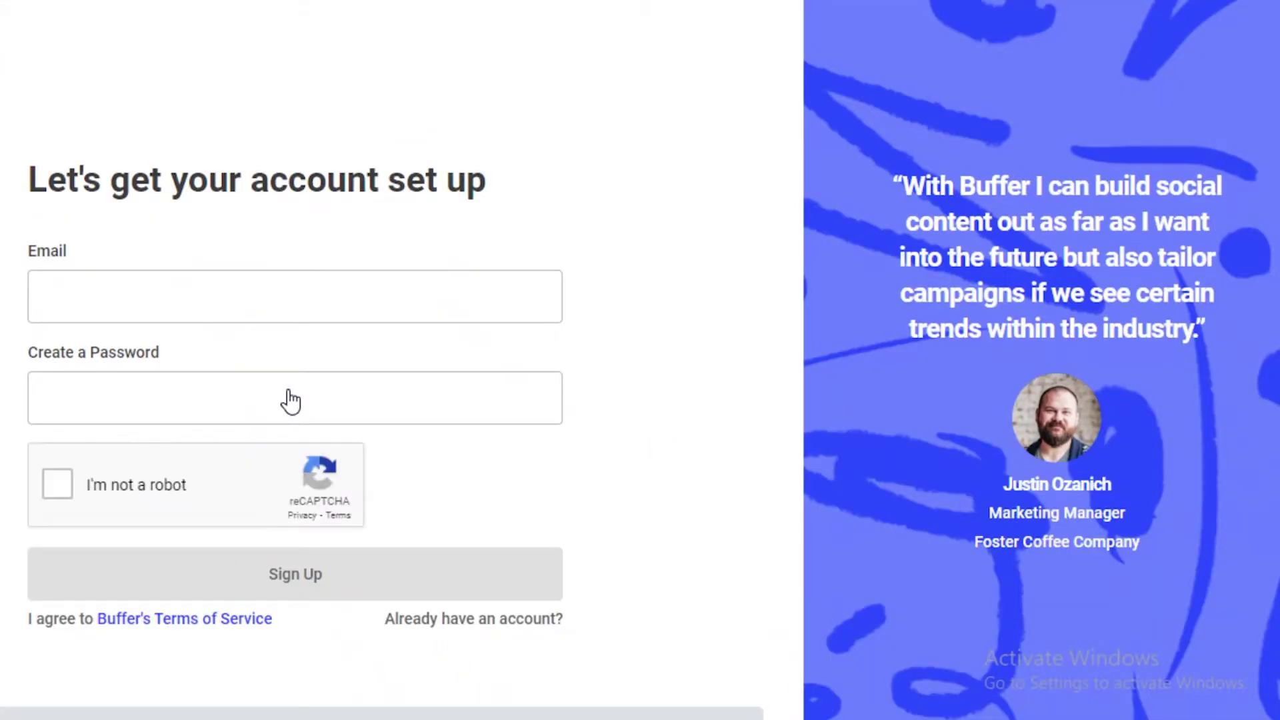
# Fill in the account e-mail address using the browser's saved suggestion
pyautogui.click(267, 290)
pyautogui.write('weabg')
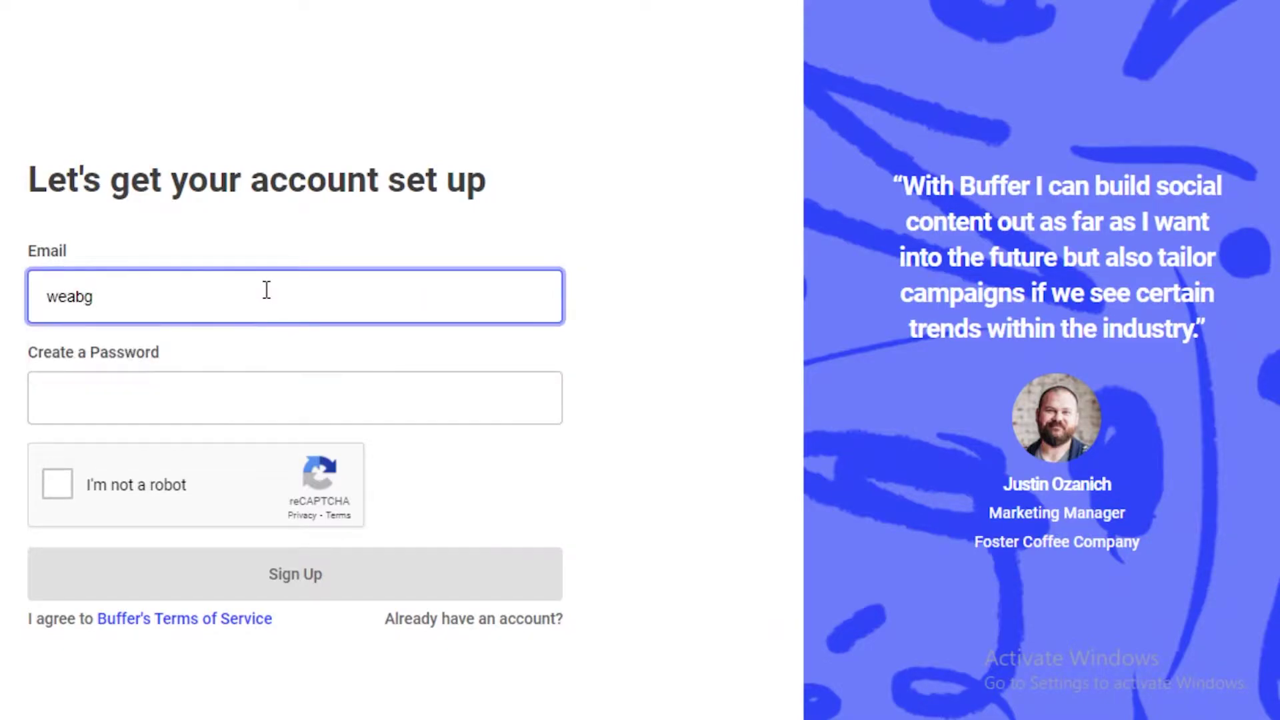
pyautogui.press('BackSpace')
pyautogui.click(167, 352)
# Create a password, pass the I'm not a robot check, and submit the sign-up
pyautogui.click(178, 396)
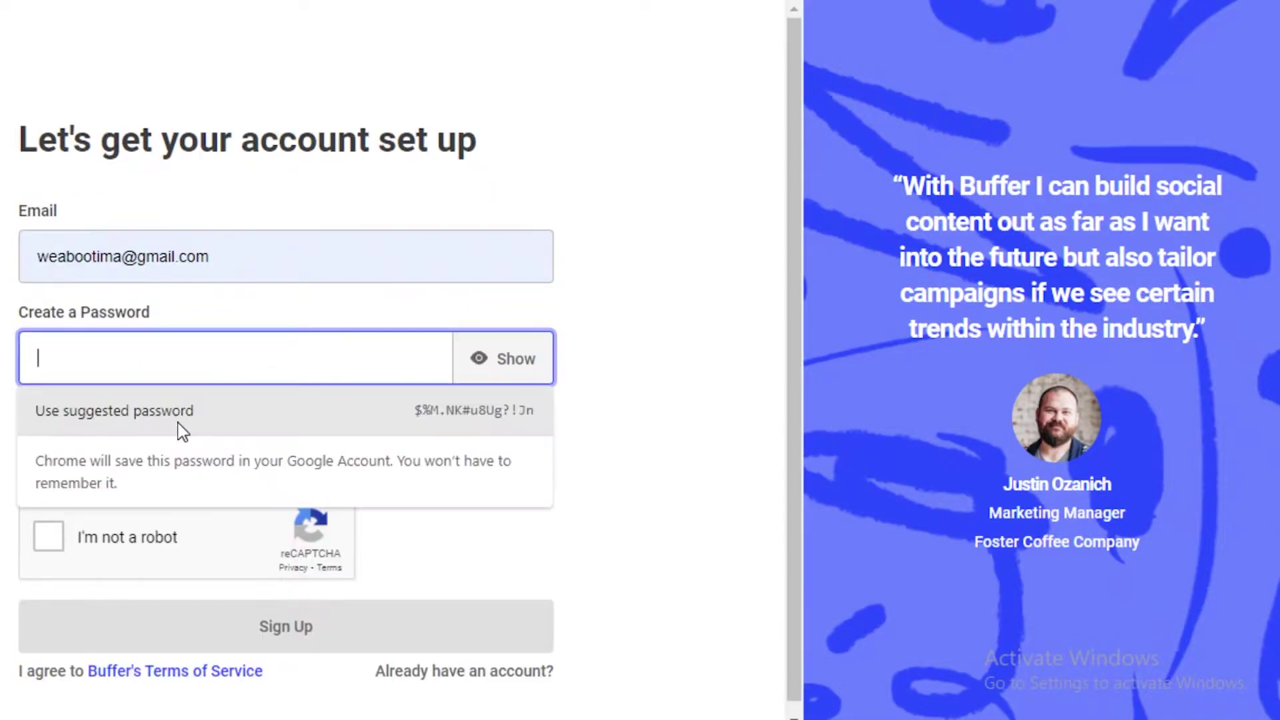
pyautogui.write('•••••')
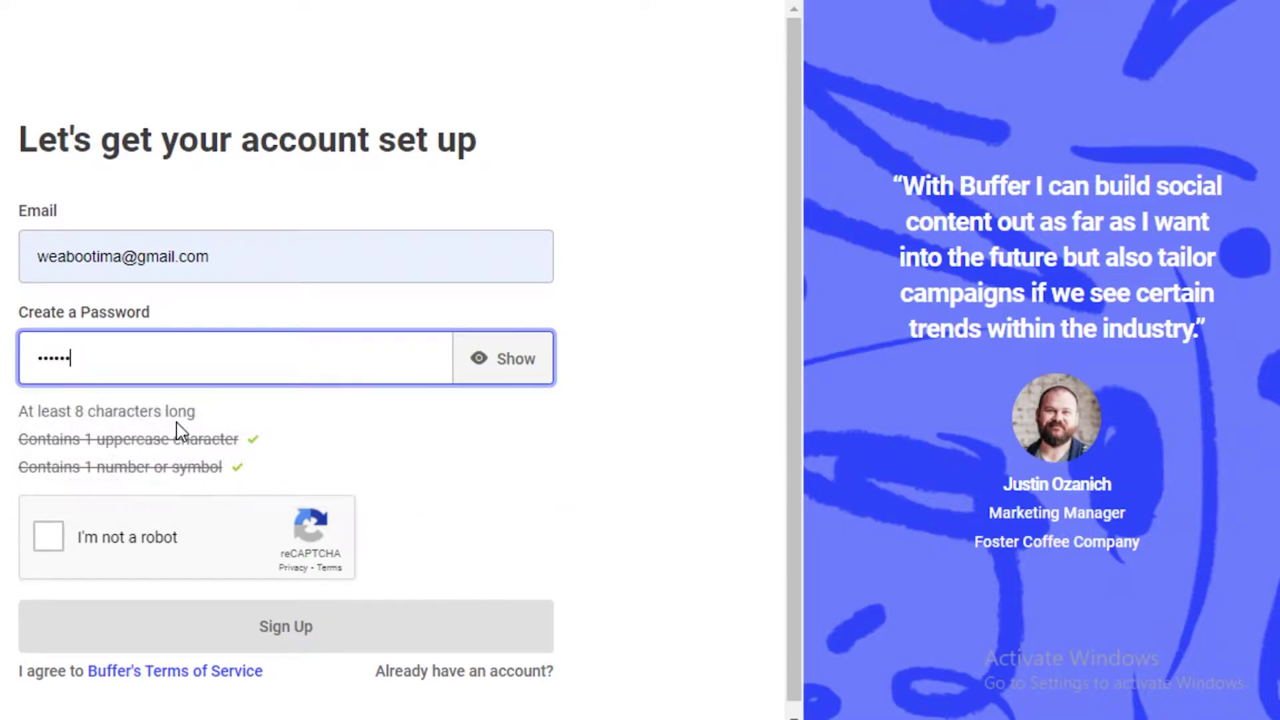
pyautogui.click(61, 544)
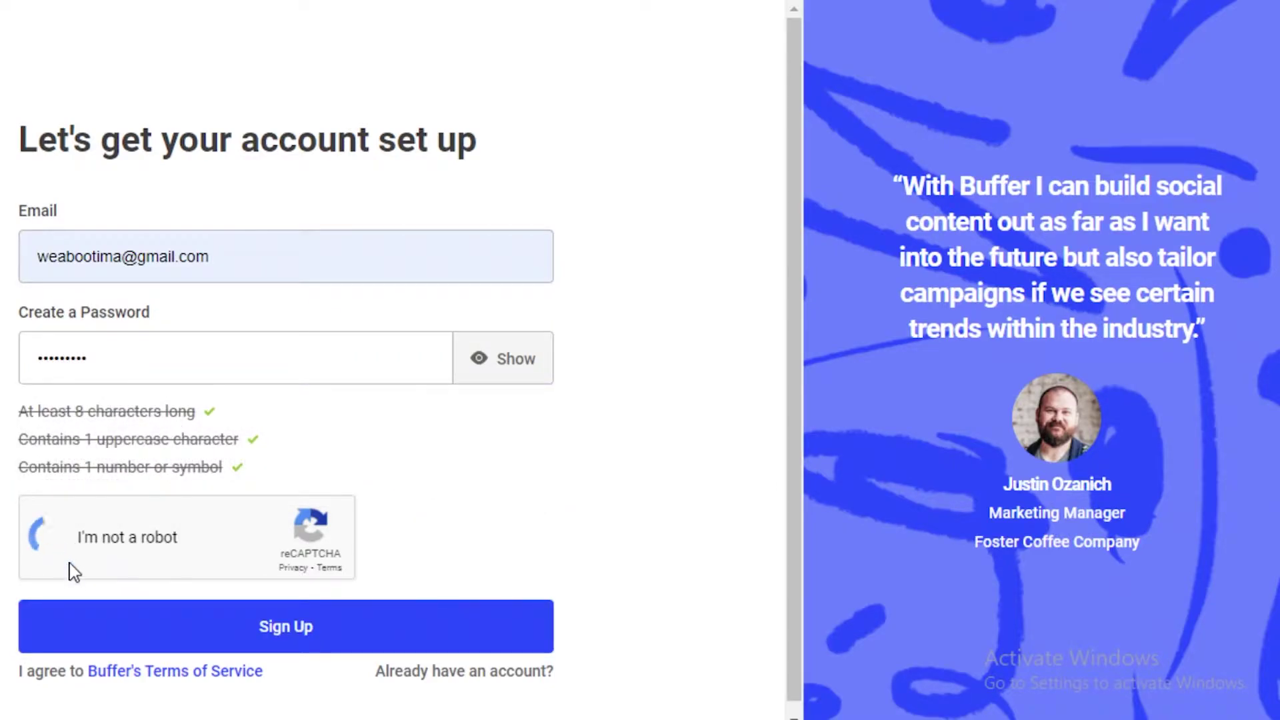
pyautogui.click(151, 623)
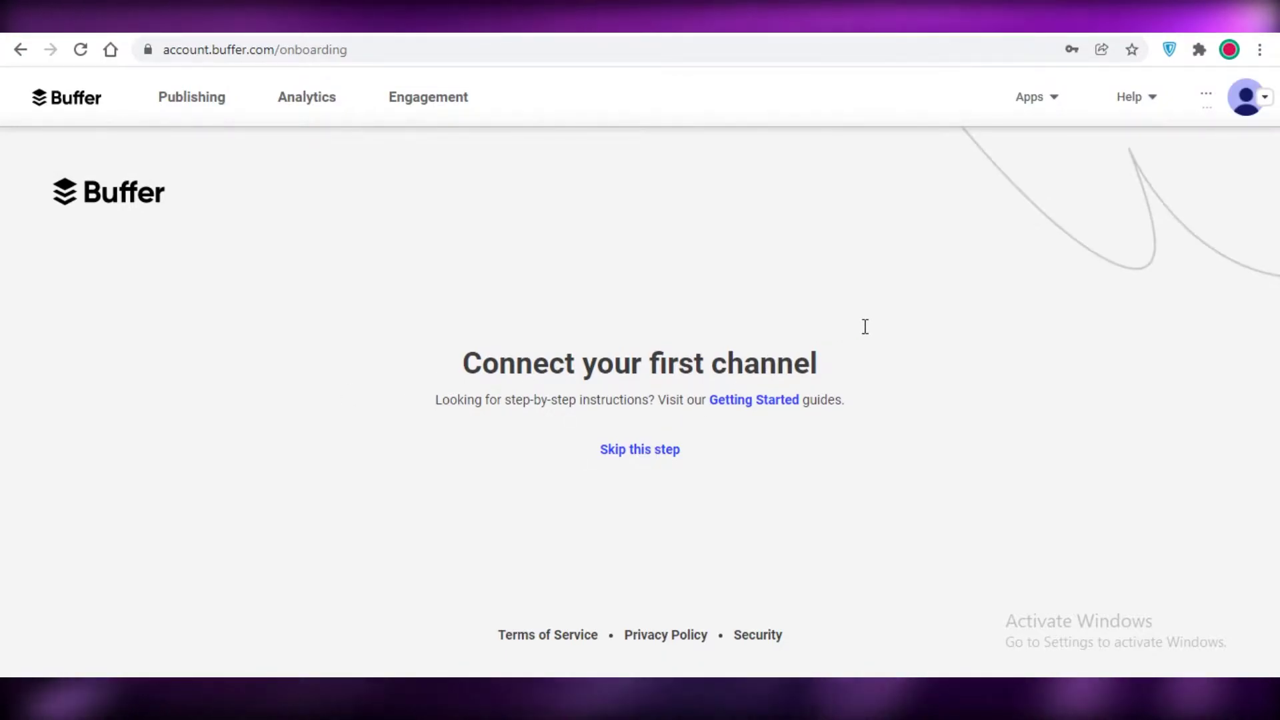
# Choose Never on Chrome's Save password prompt
pyautogui.click(1101, 316)
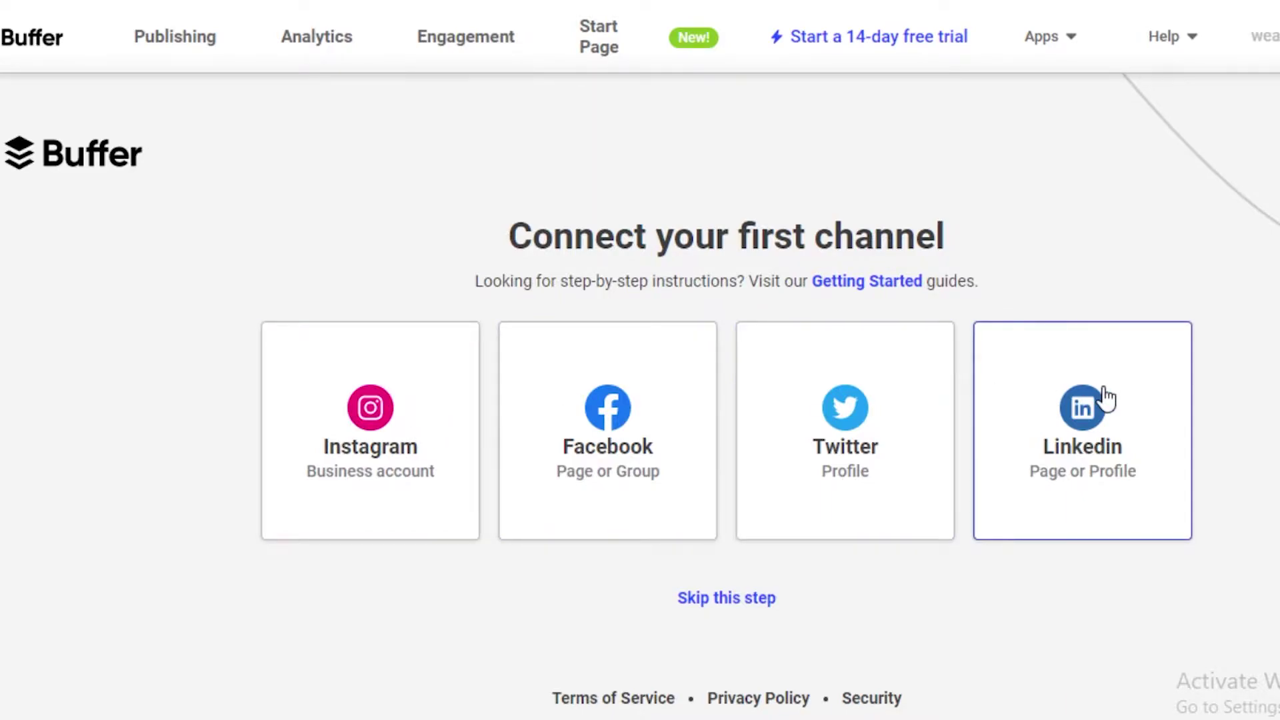
# Start a Facebook Page connection and grant Buffer the requested Facebook permissions
pyautogui.click(643, 416)
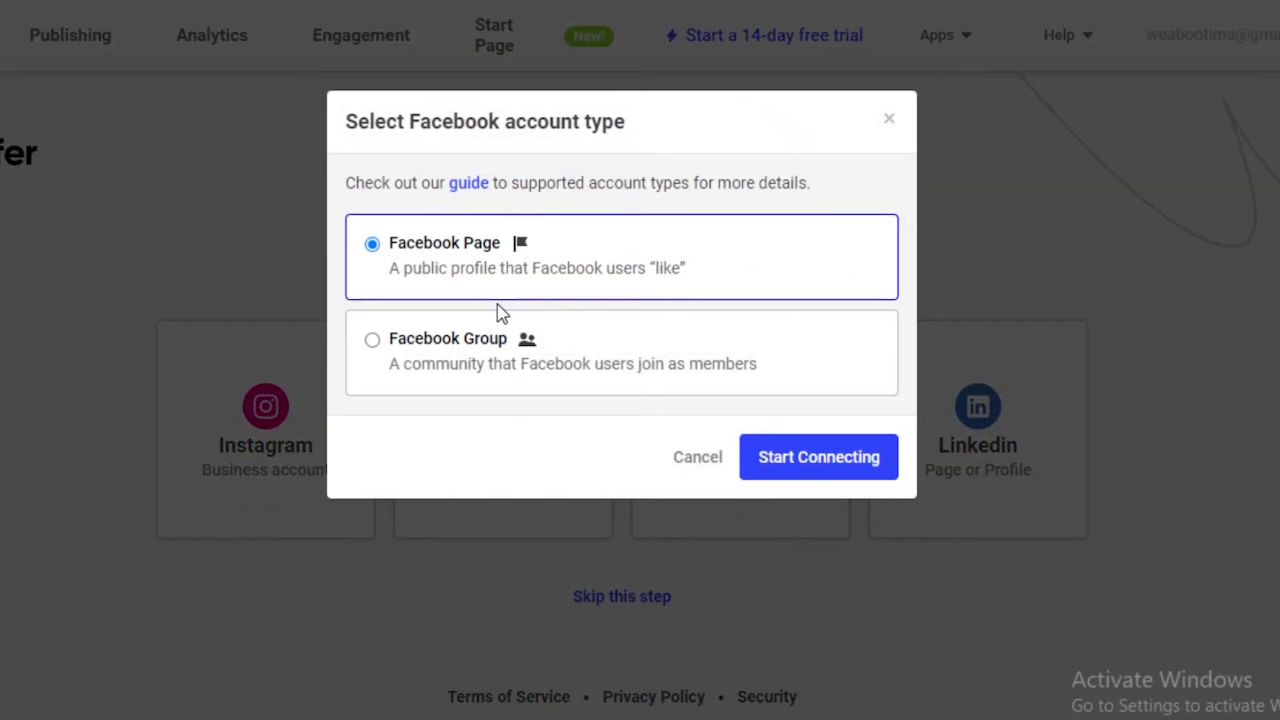
pyautogui.click(761, 471)
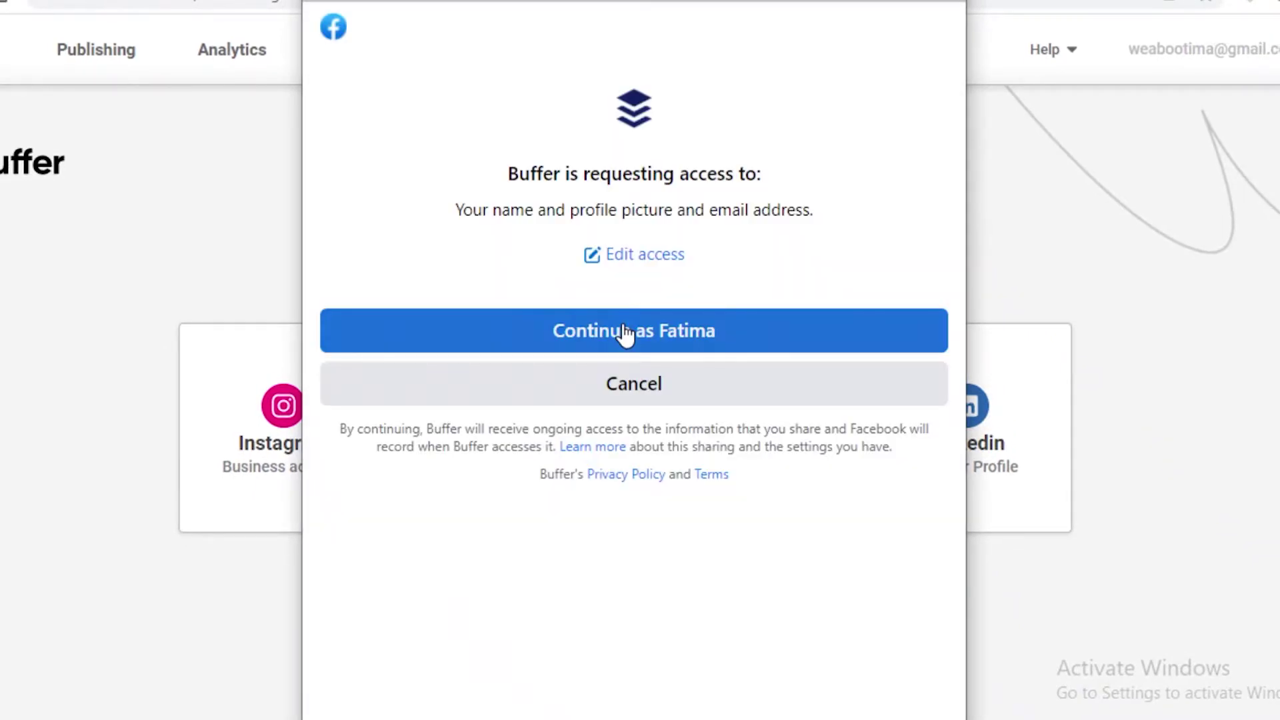
pyautogui.click(626, 332)
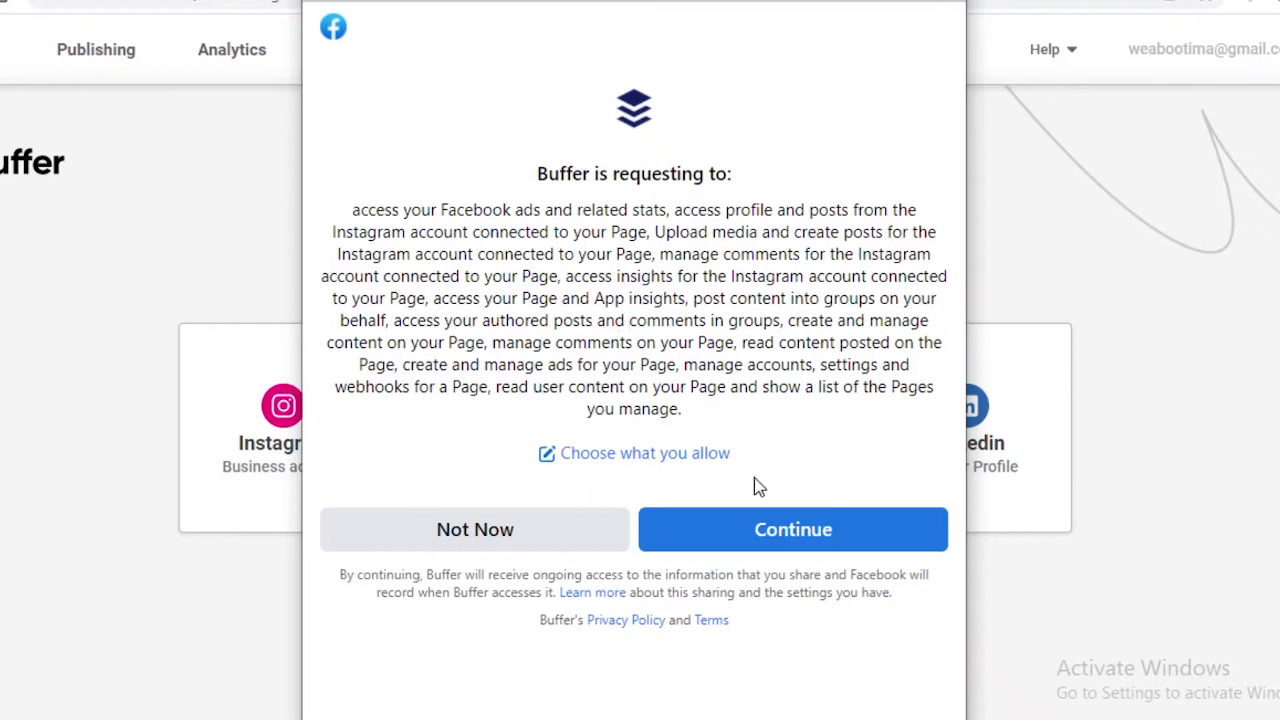
pyautogui.click(772, 530)
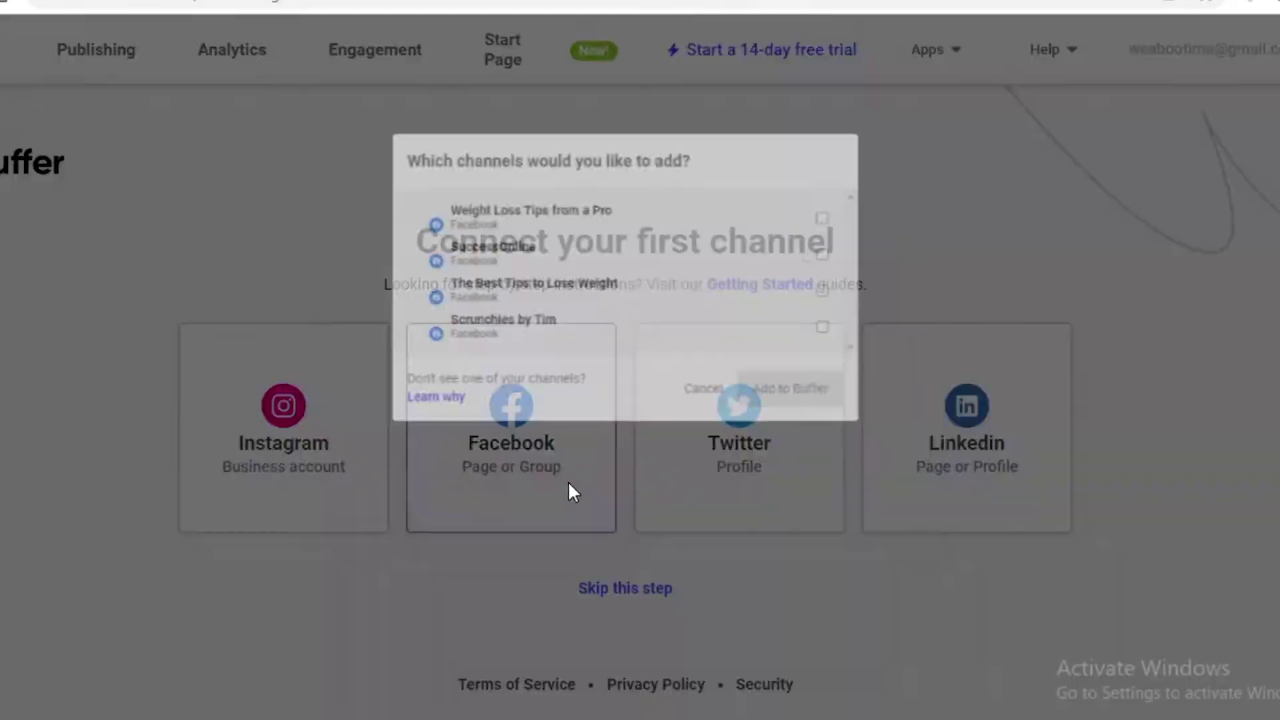
# Add the Weight Loss Tips from a Pro page to Buffer and close the free-trial upsell
pyautogui.click(865, 205)
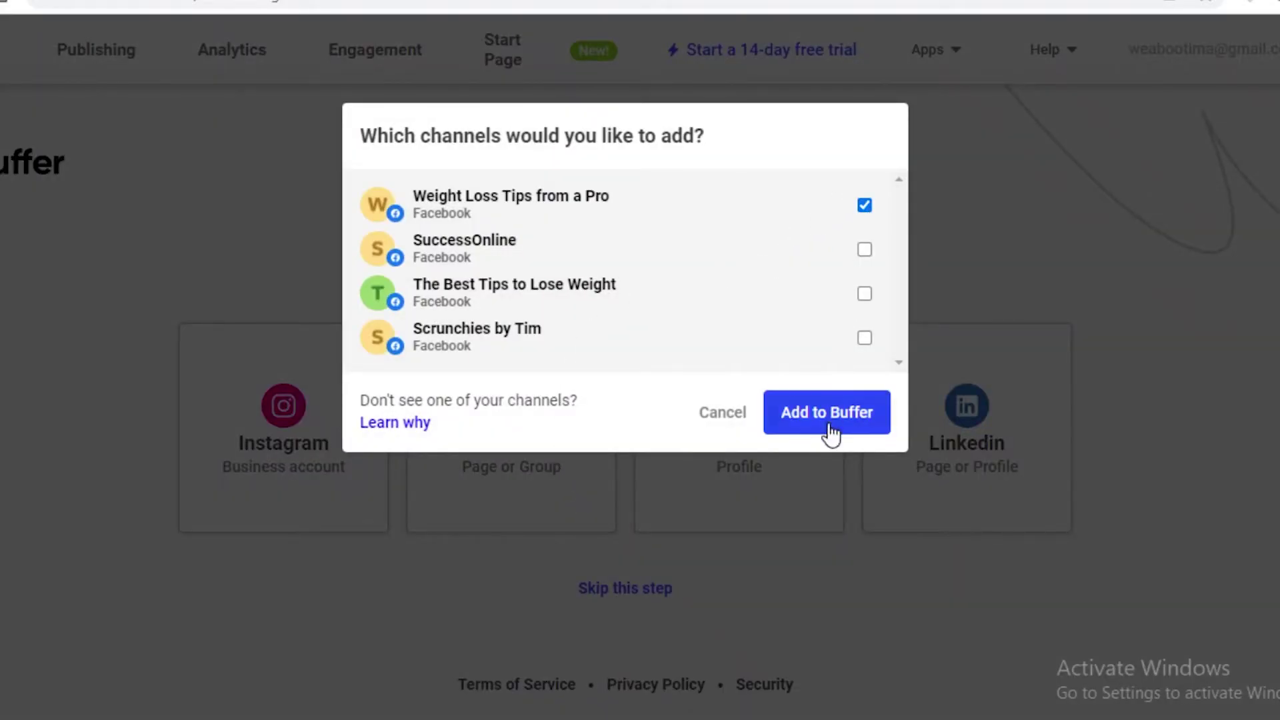
pyautogui.click(832, 437)
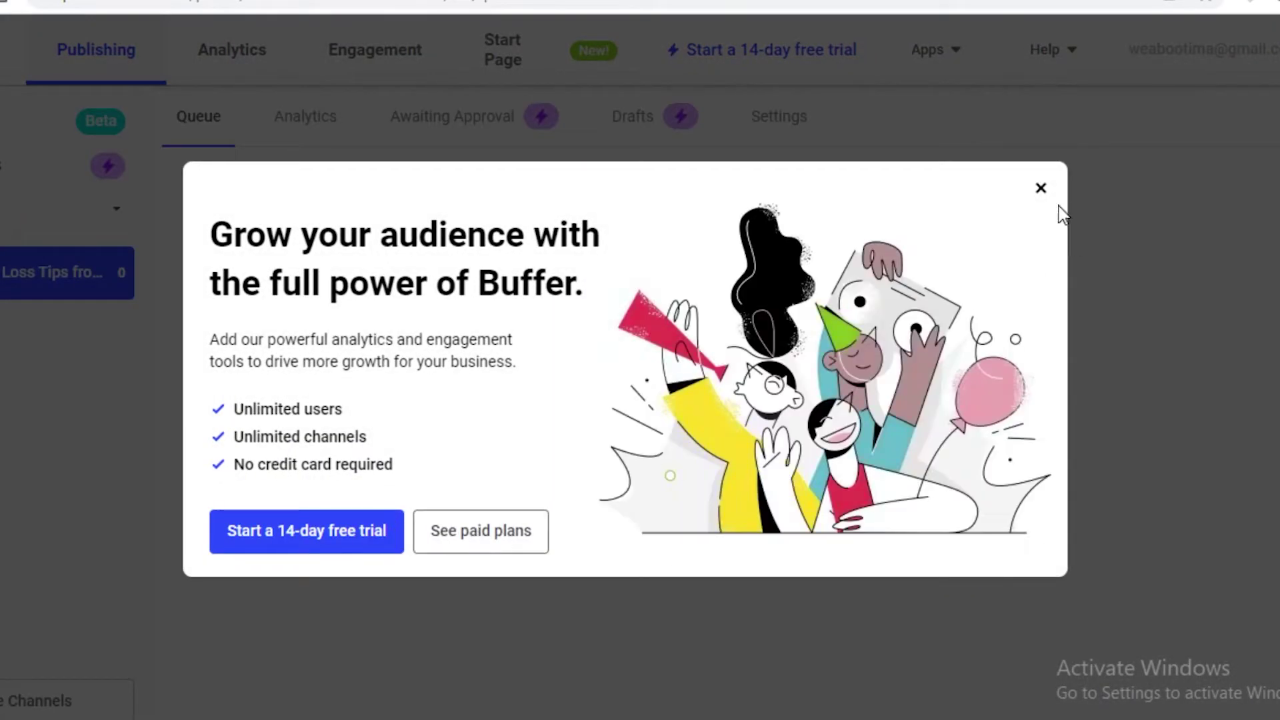
pyautogui.click(1040, 188)
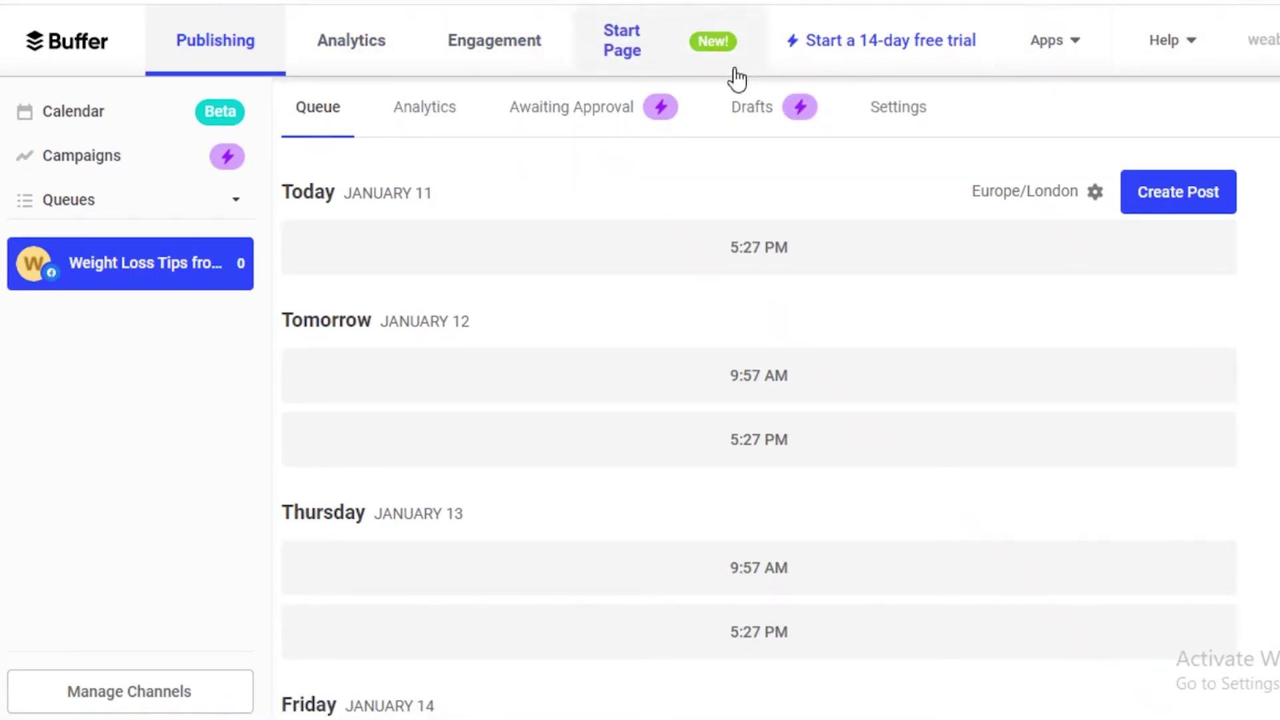
# Look at the Analytics section, then switch to the Start Page builder
pyautogui.click(369, 53)
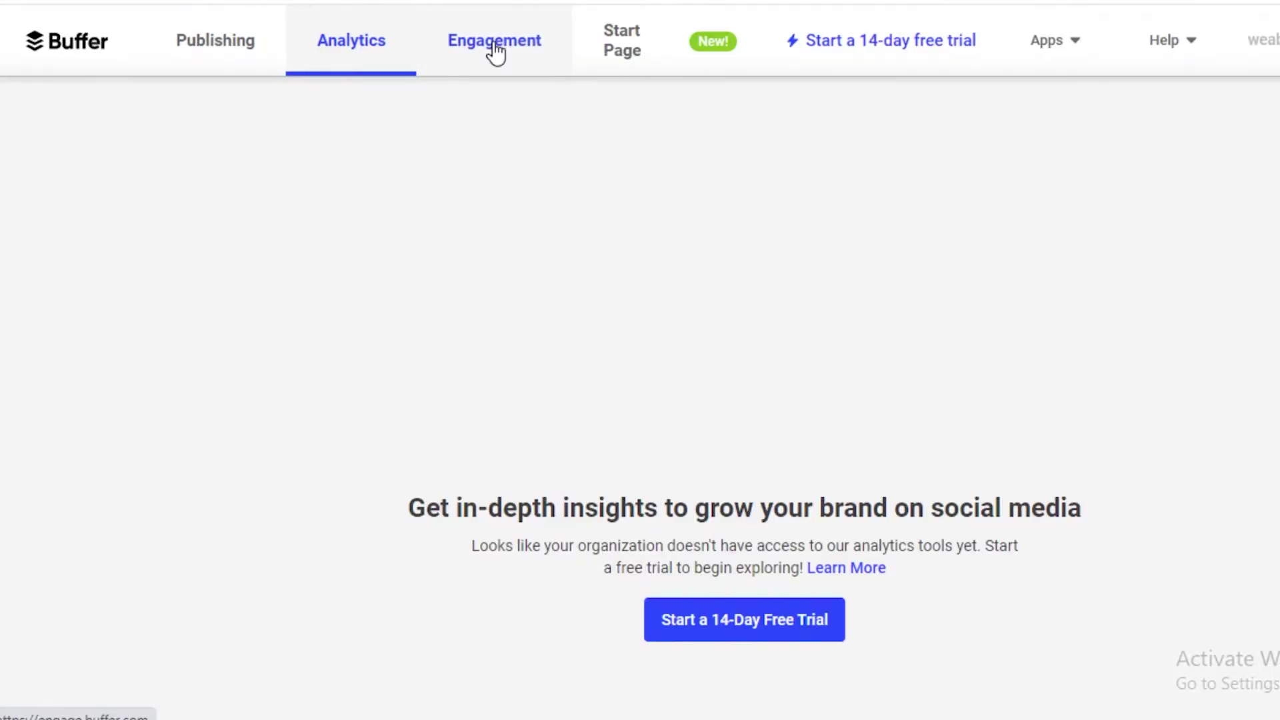
pyautogui.click(608, 65)
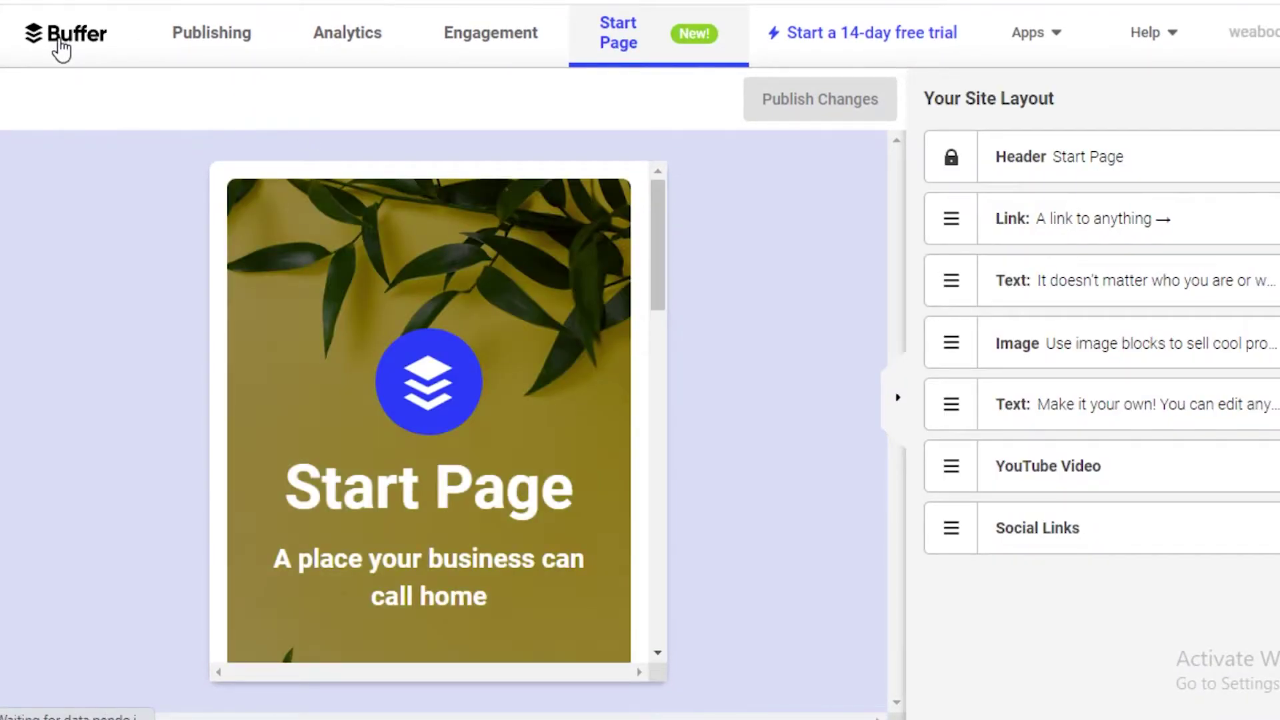
pyautogui.click(60, 48)
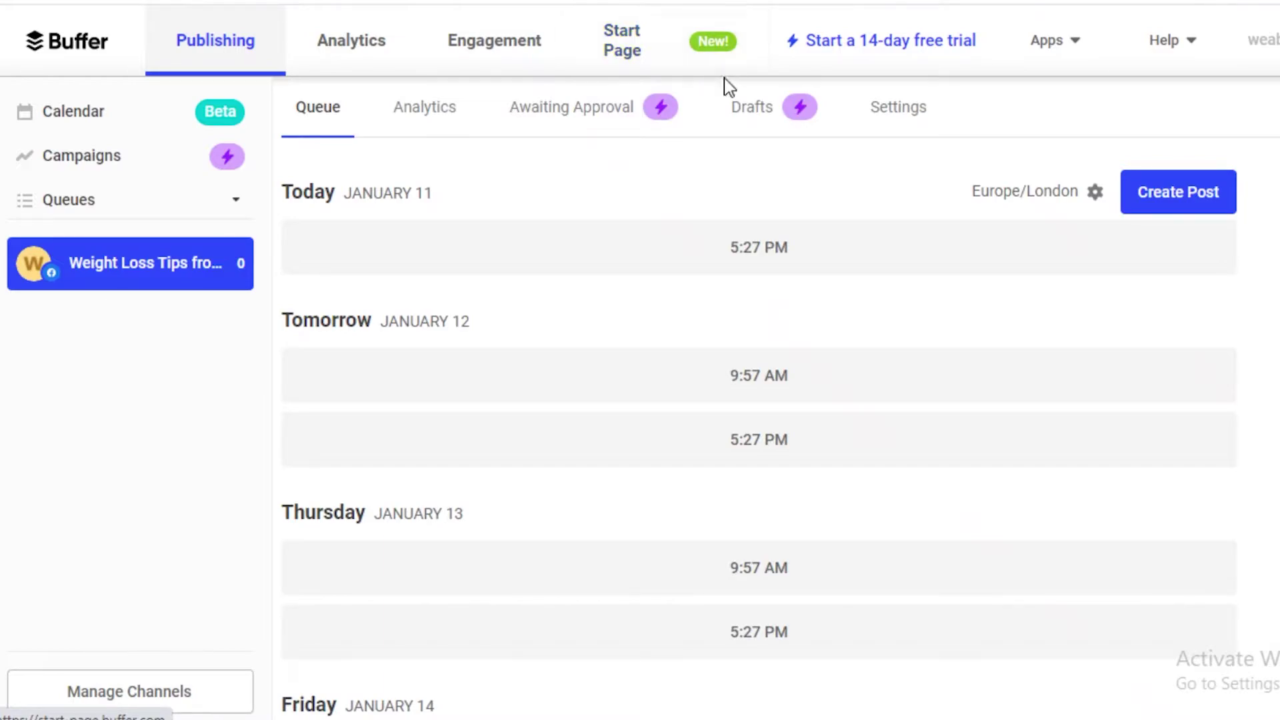
# Choose Integrations from the Apps menu
pyautogui.click(1062, 46)
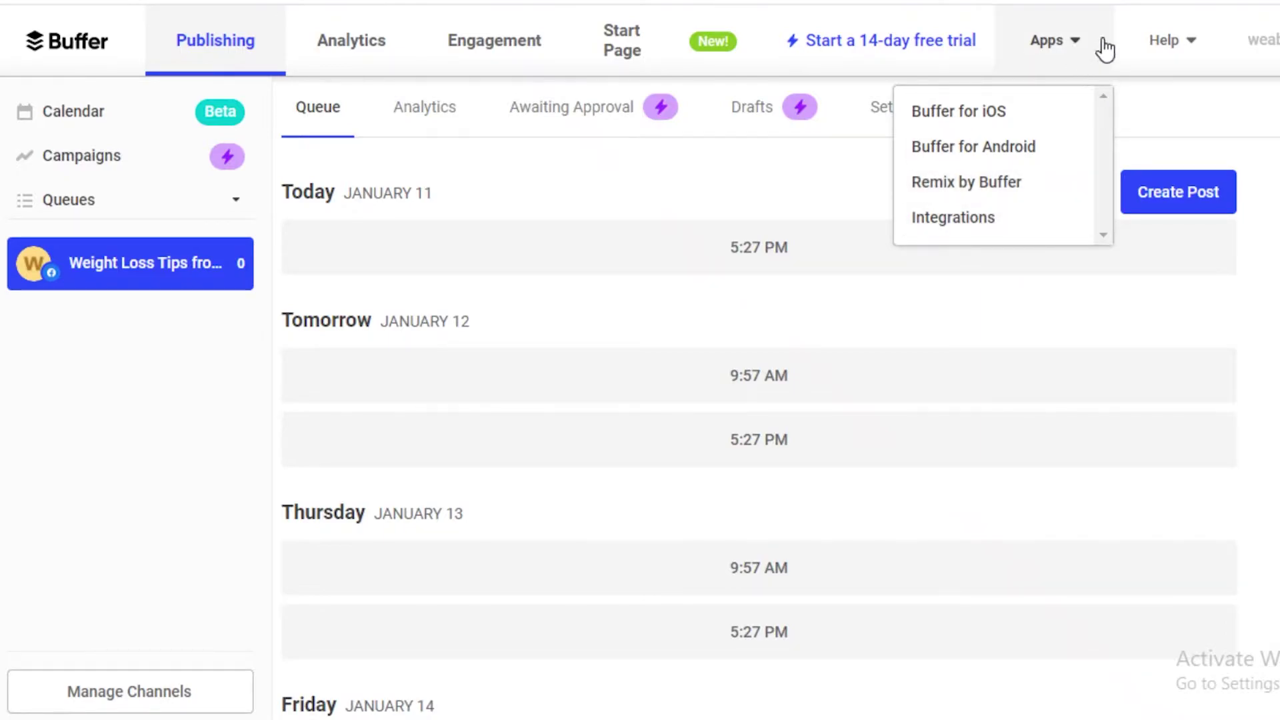
pyautogui.click(932, 233)
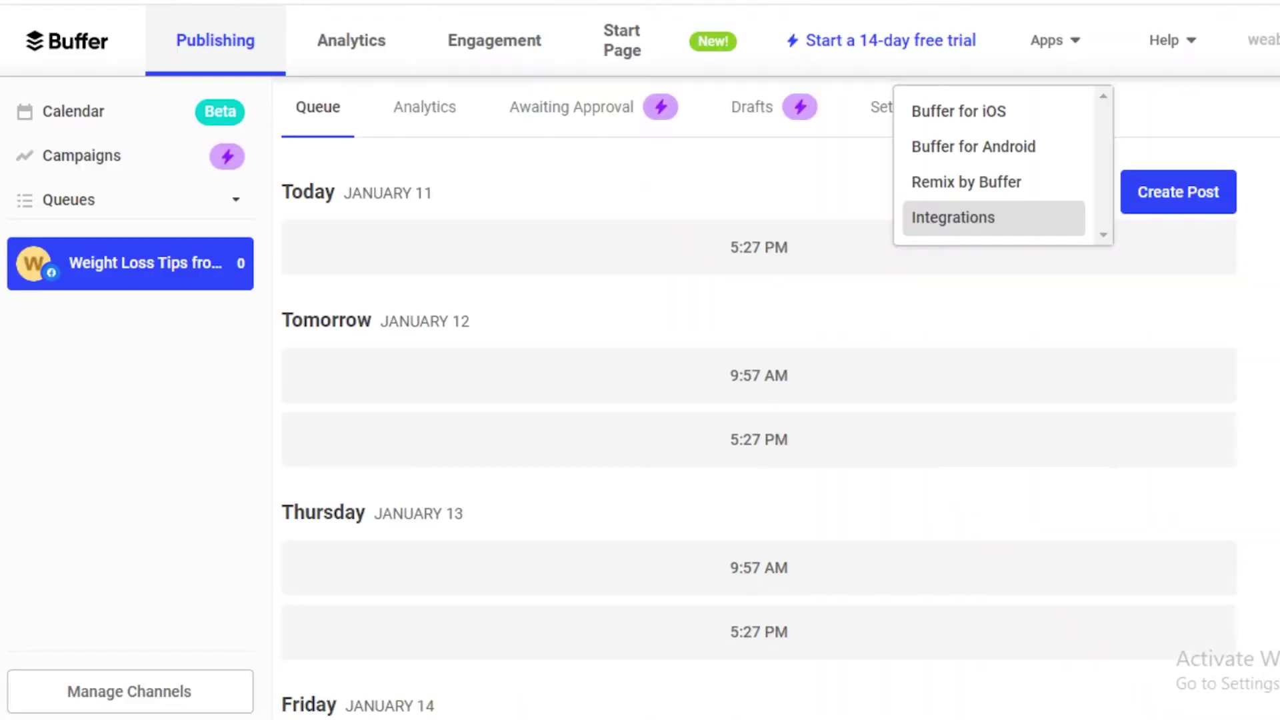
# Reopen Integrations and scroll buffer.com/extras past the Canva and IFTTT cards to Zapier
pyautogui.click(940, 218)
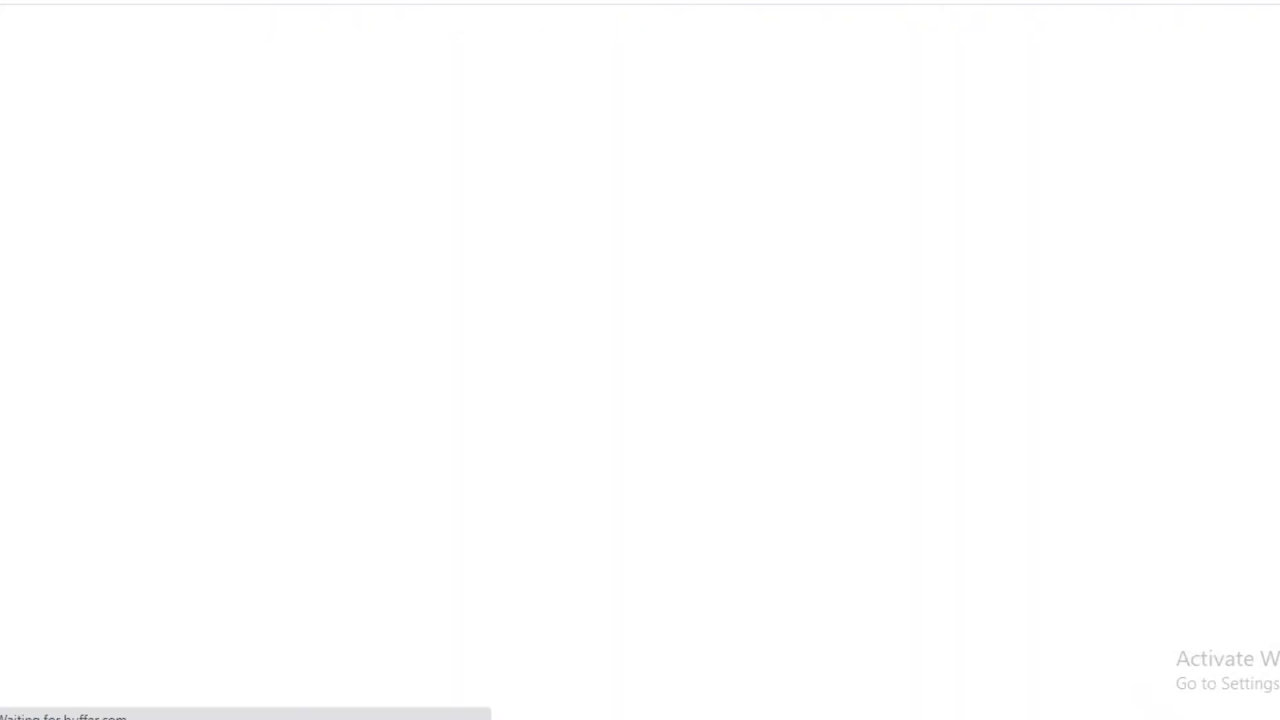
pyautogui.scroll(-10, 859, 399)
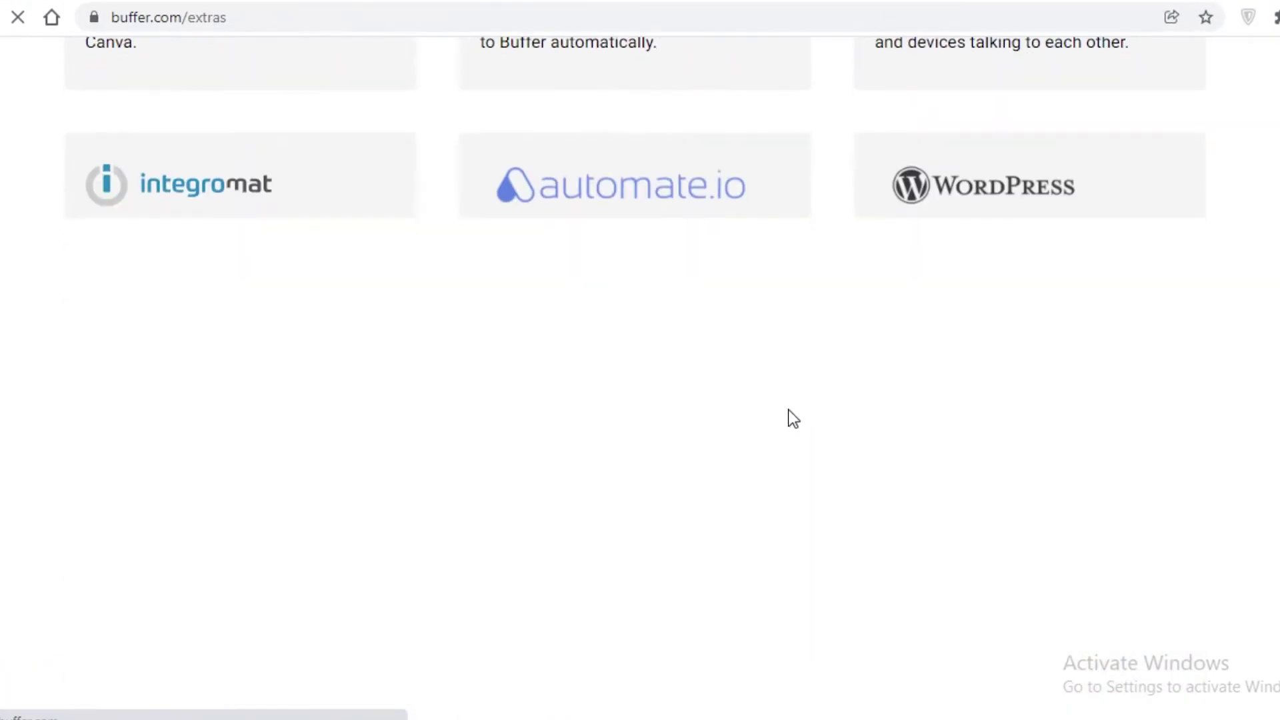
pyautogui.scroll(6, 788, 409)
pyautogui.scroll(-3, 788, 409)
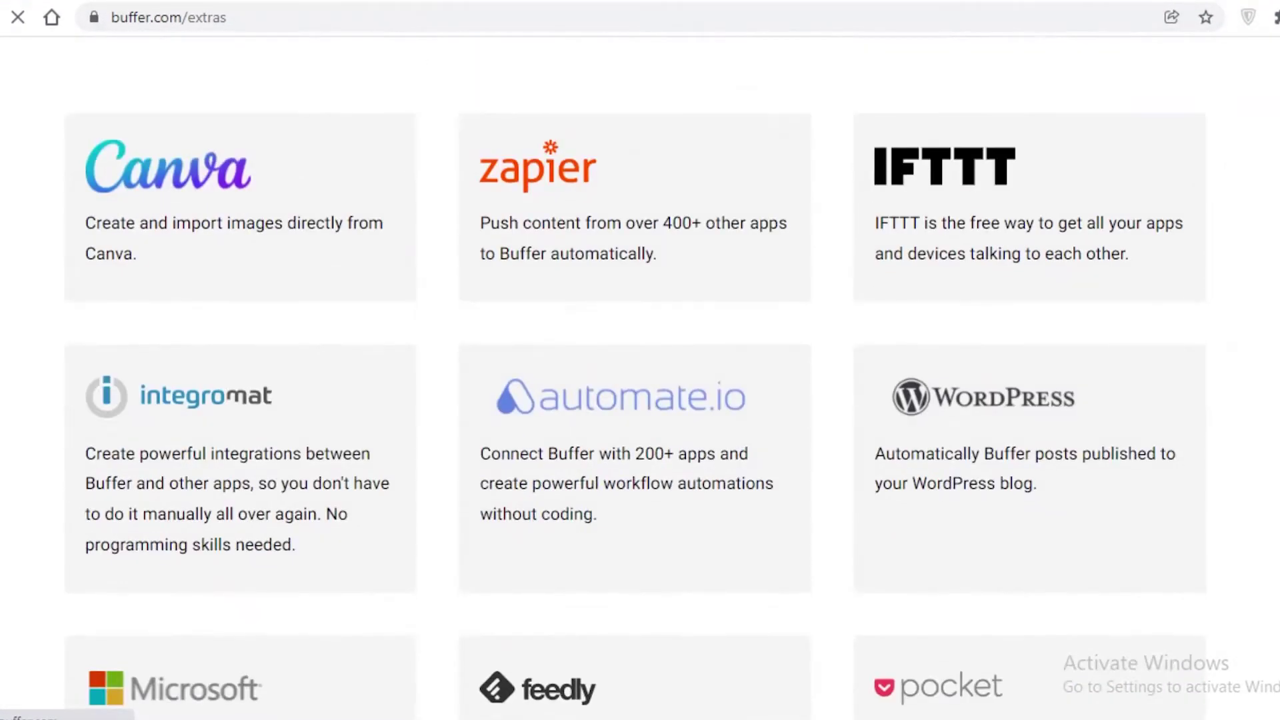
pyautogui.scroll(-4, 640, 400)
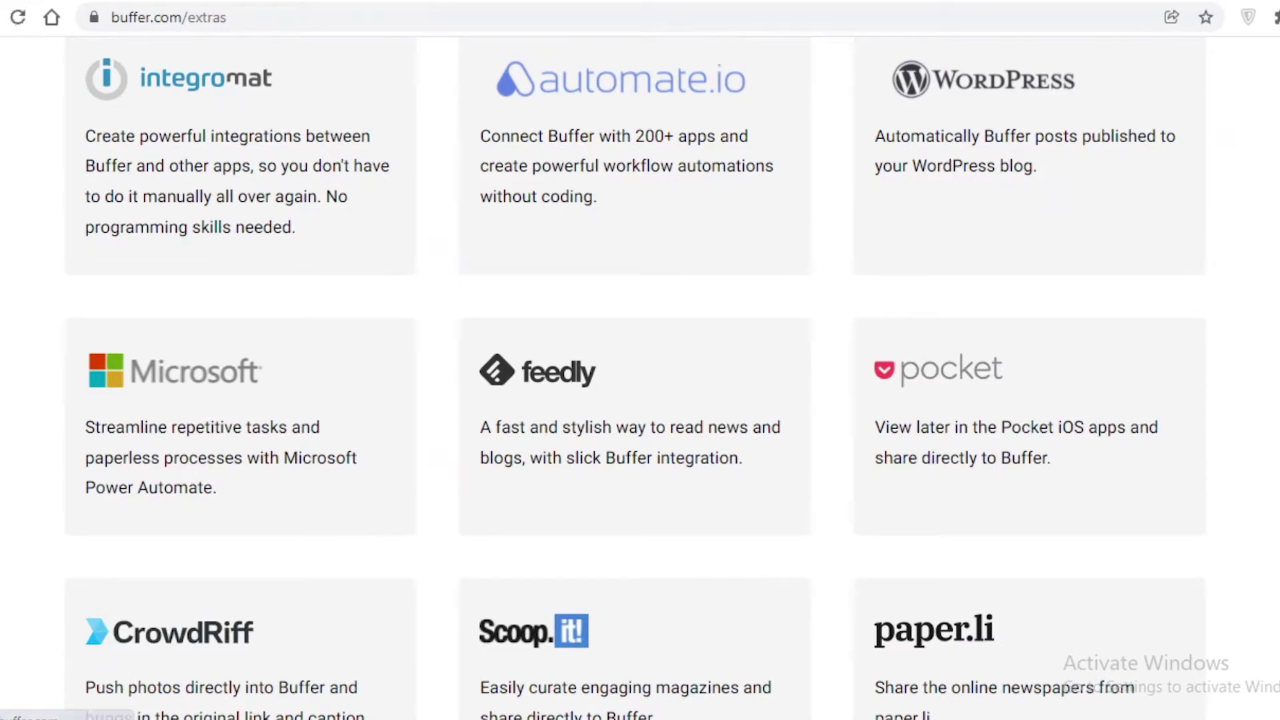
pyautogui.scroll(-3, 639, 400)
pyautogui.scroll(-4, 640, 400)
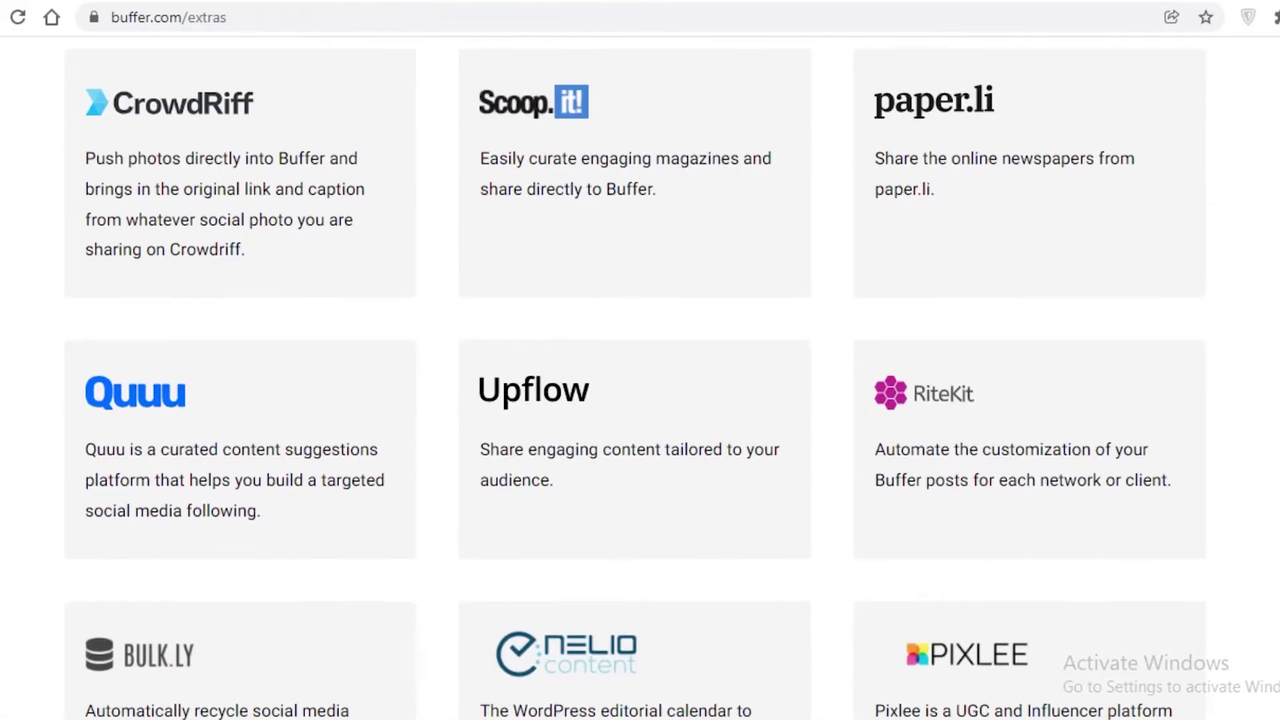
pyautogui.scroll(-15, 1268, 285)
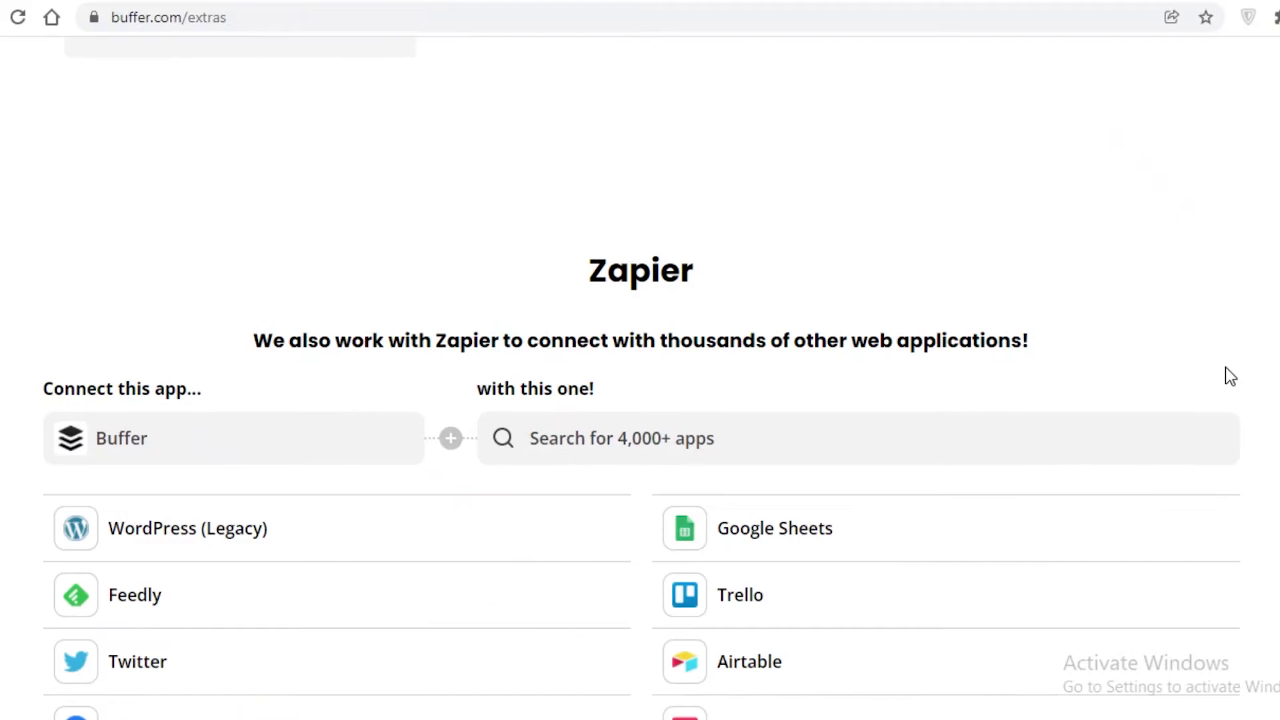
pyautogui.scroll(15, 1226, 368)
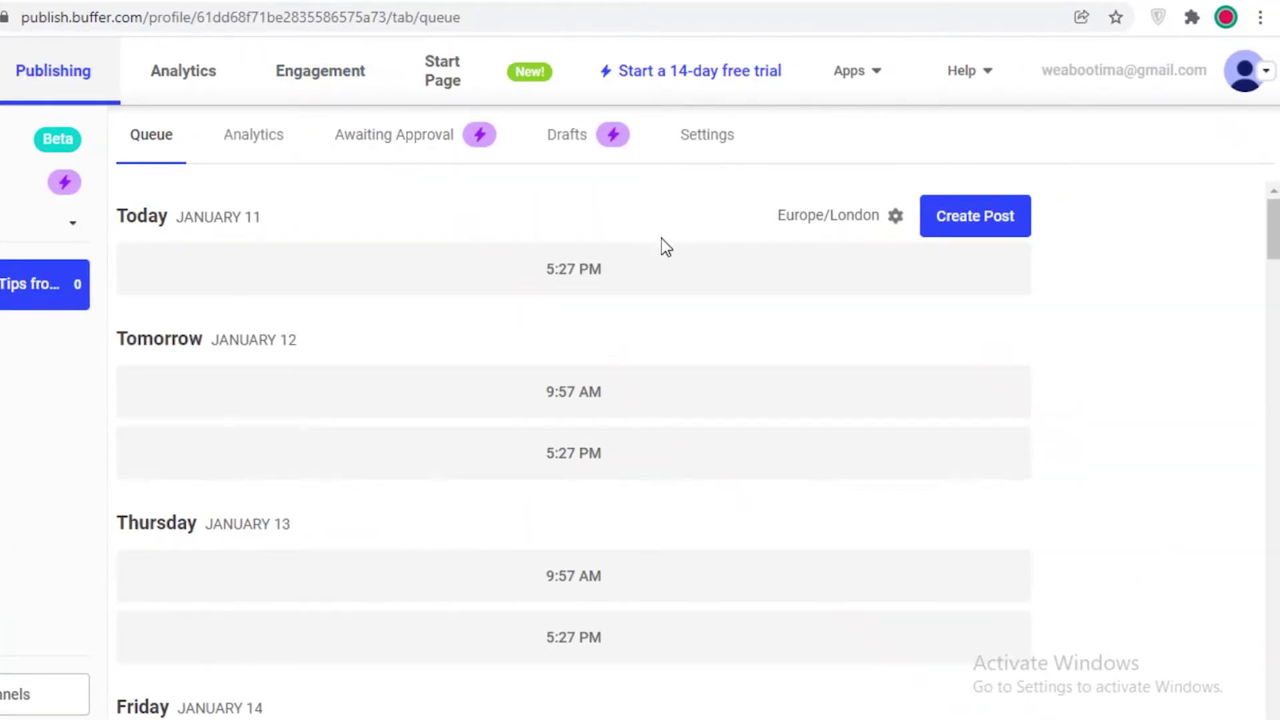
# Open the account dropdown from the e-mail shown in the header
pyautogui.click(1189, 66)
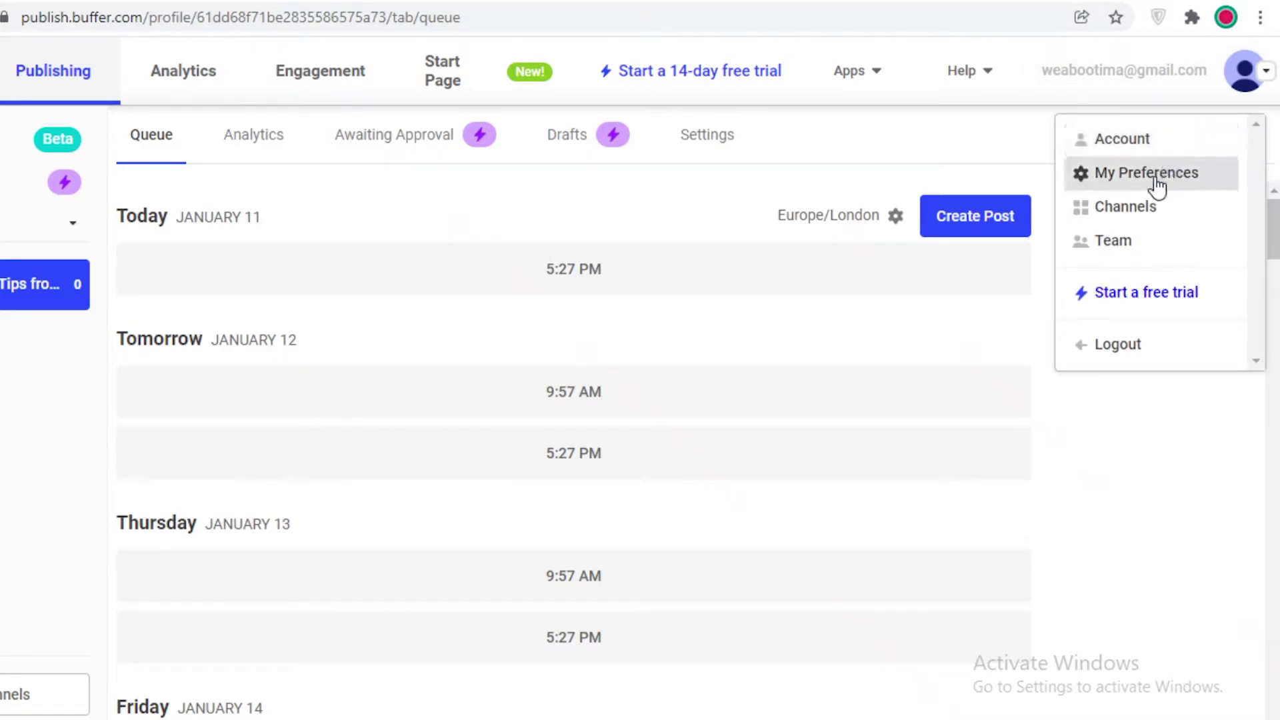
# Open Team and view the user list and the new-user invite form
pyautogui.click(1141, 243)
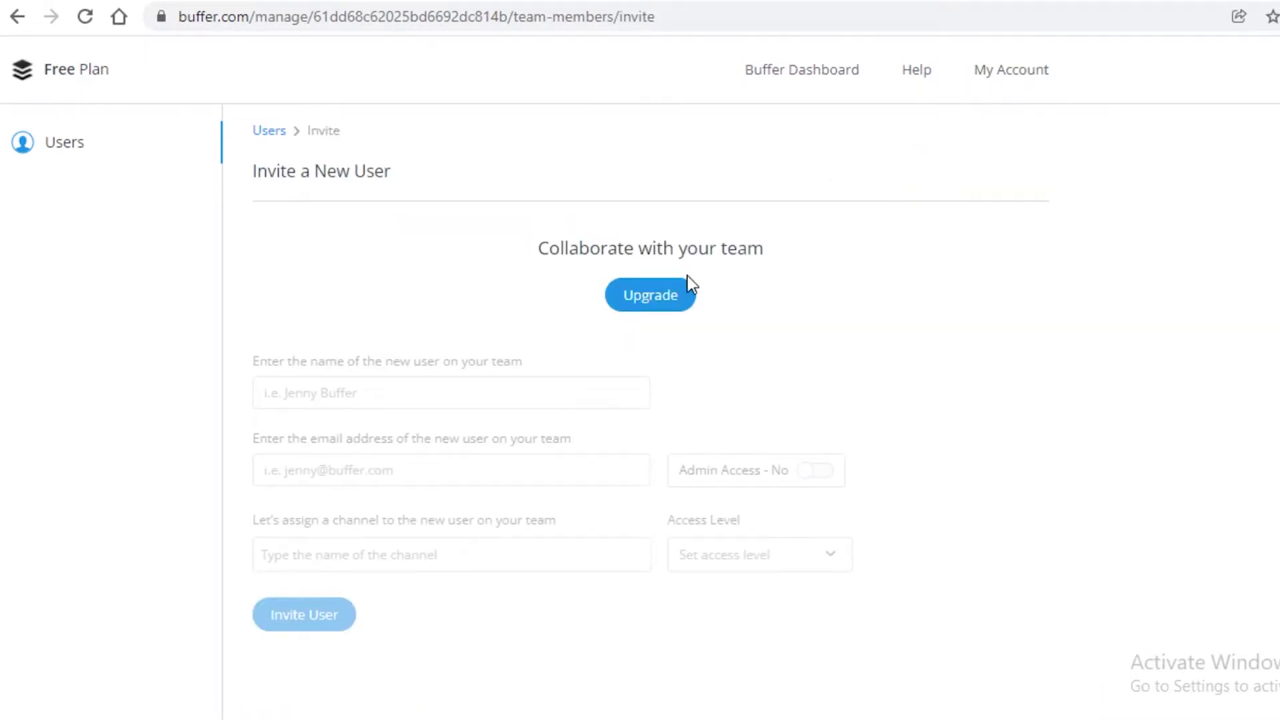
pyautogui.click(277, 140)
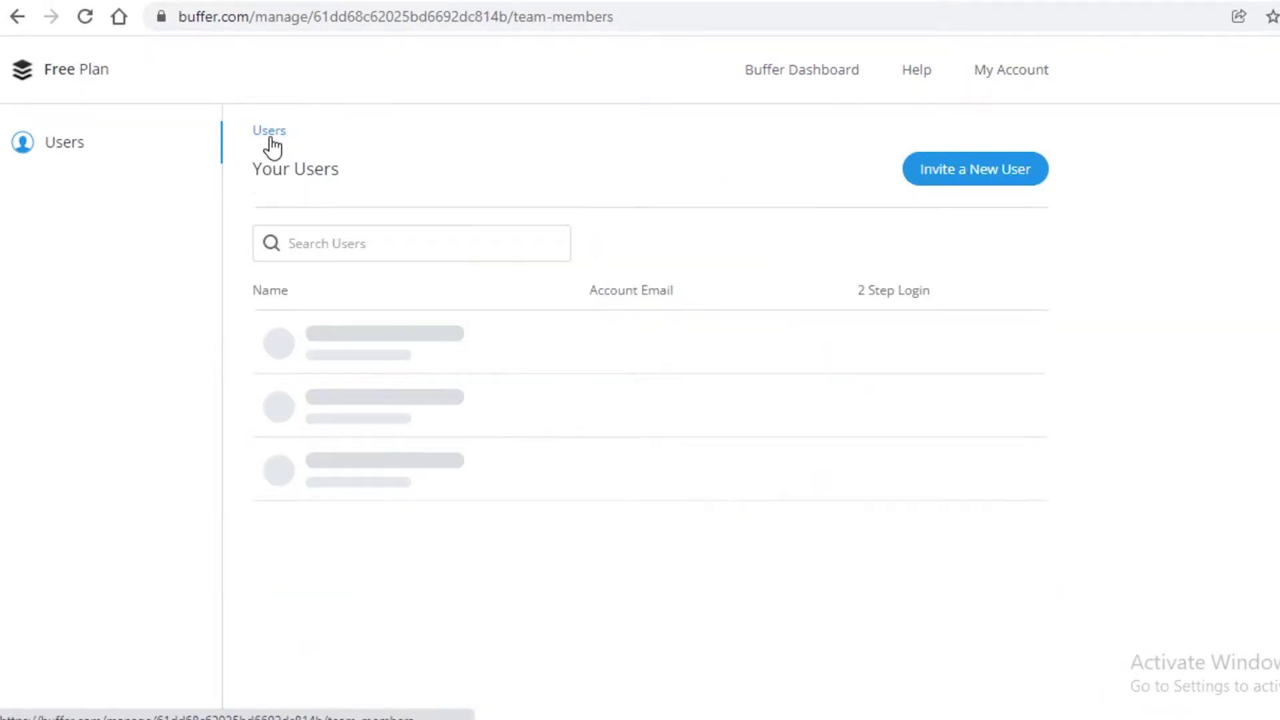
pyautogui.click(1044, 163)
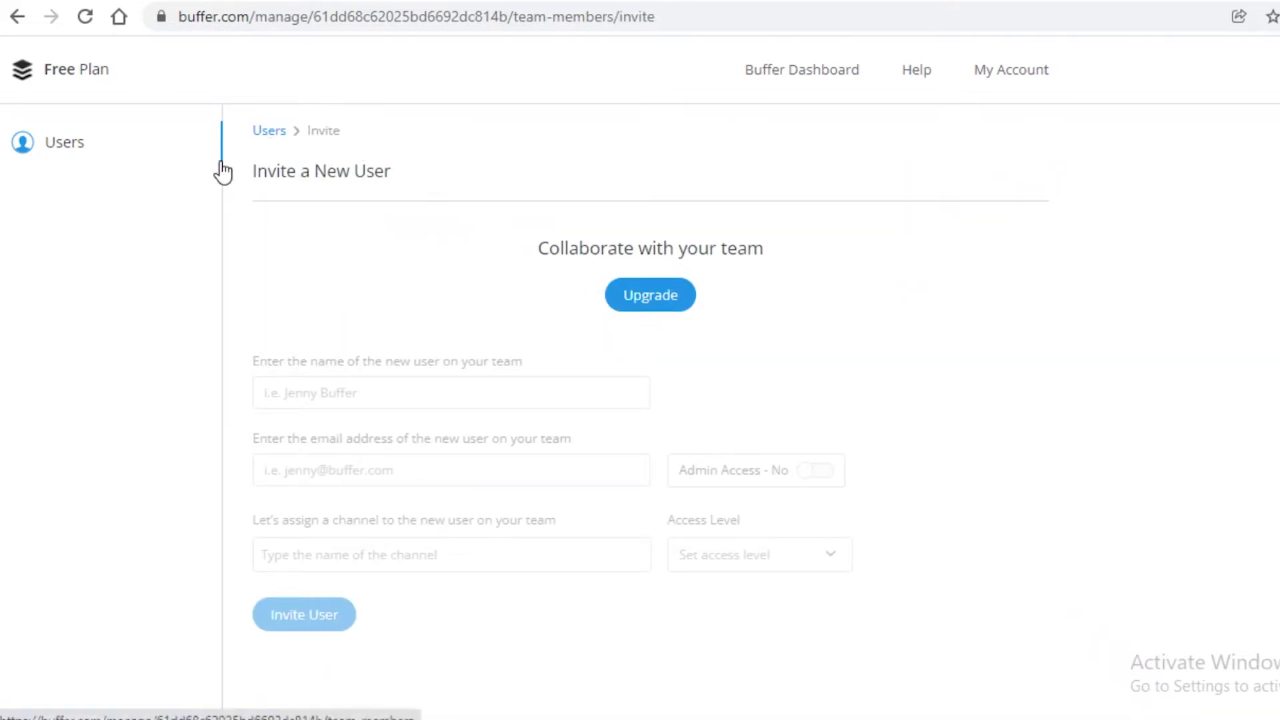
pyautogui.click(269, 132)
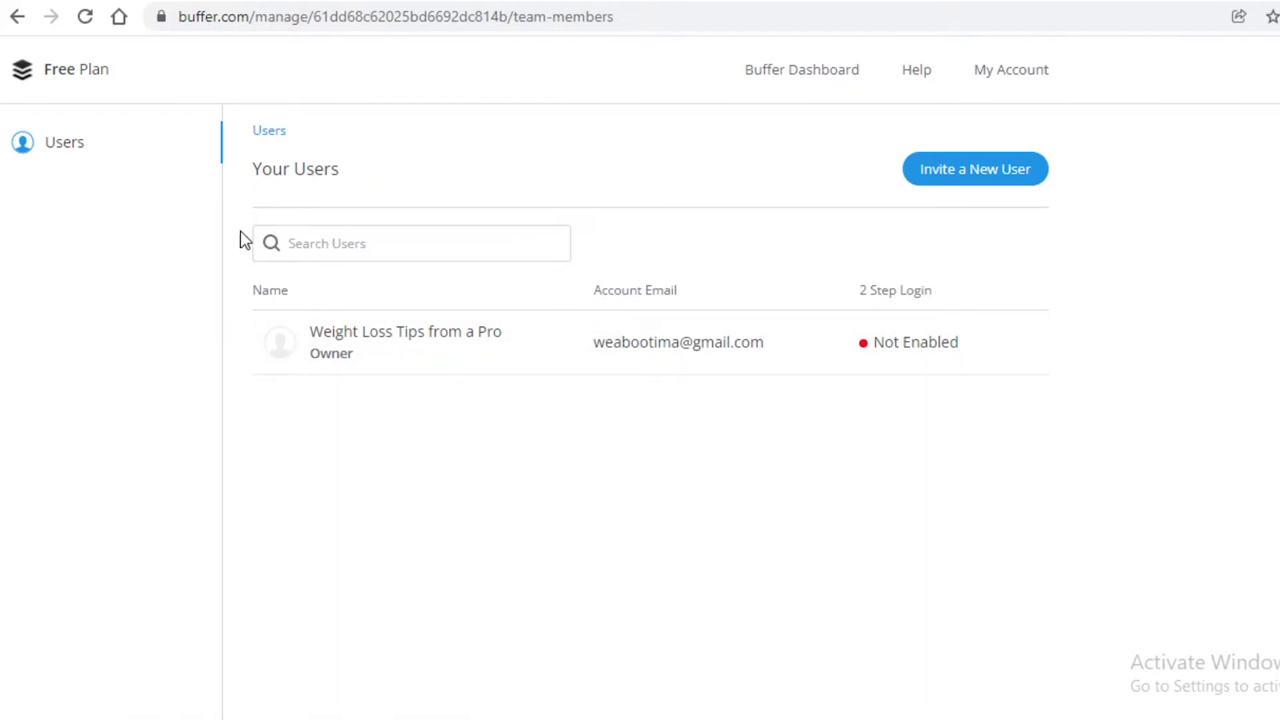
# Flip between the invite form and the user list, then return to the publishing dashboard
pyautogui.click(16, 18)
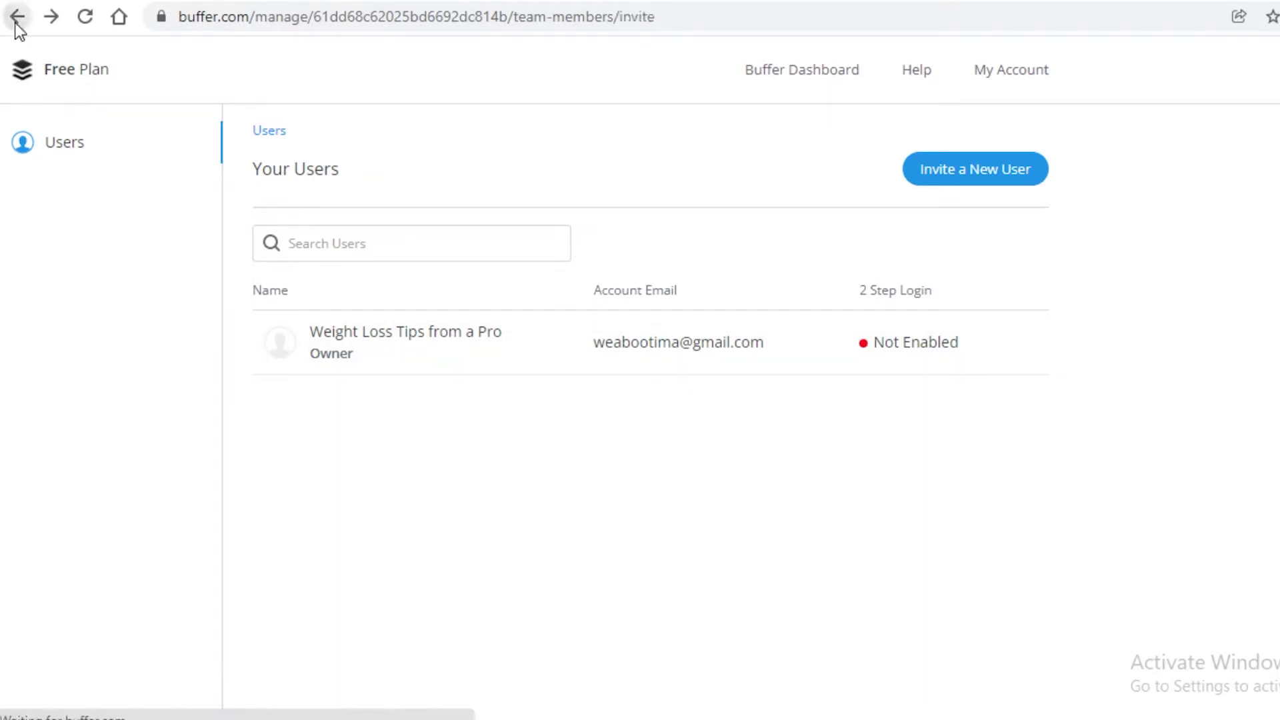
pyautogui.click(15, 23)
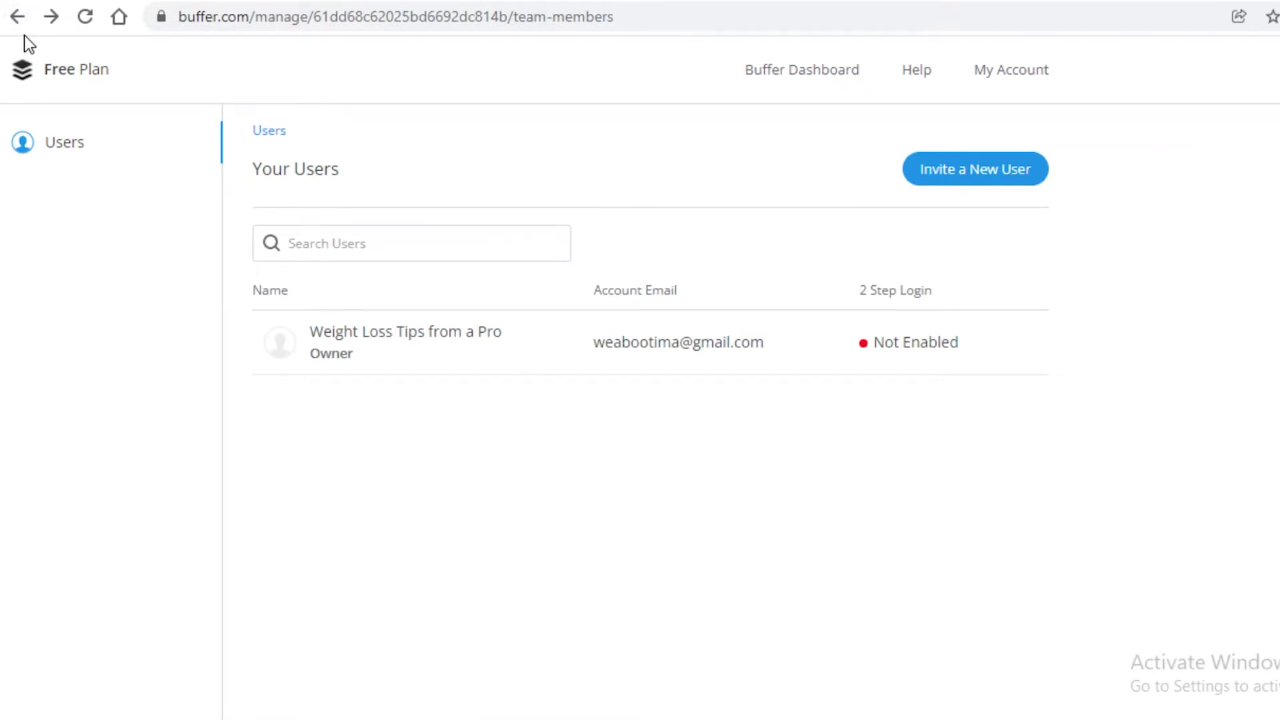
pyautogui.click(20, 28)
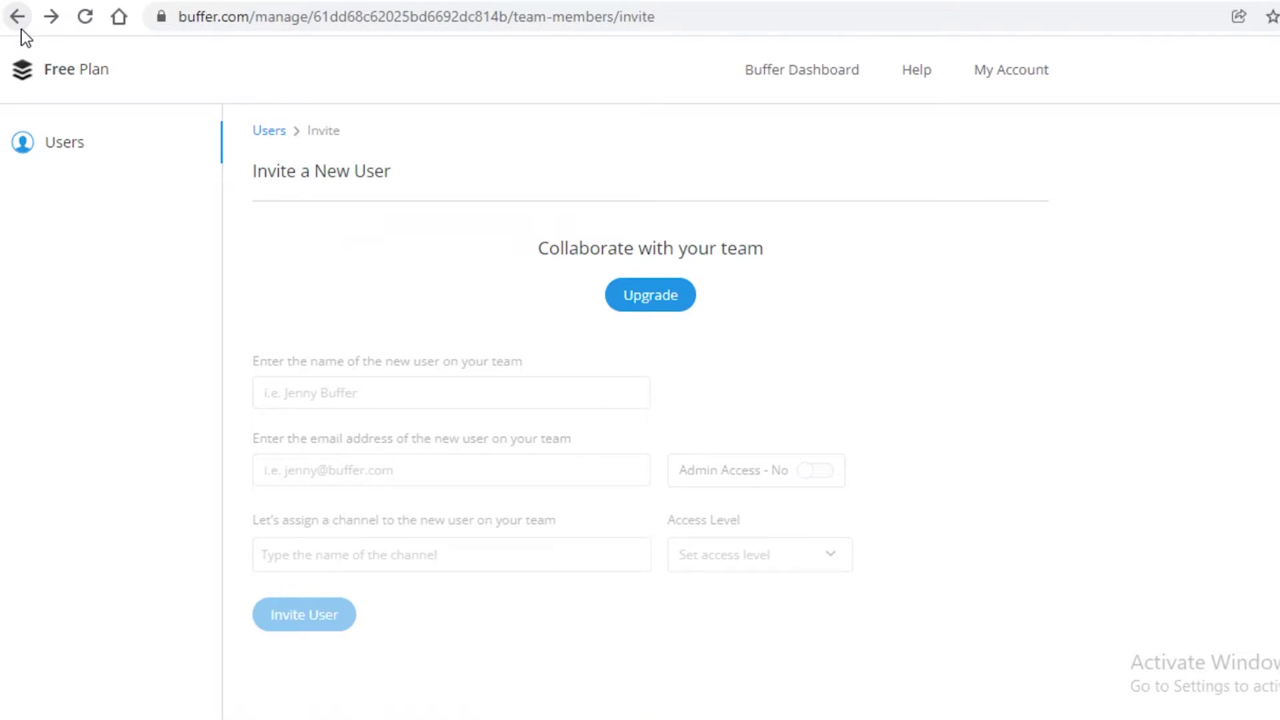
pyautogui.click(28, 27)
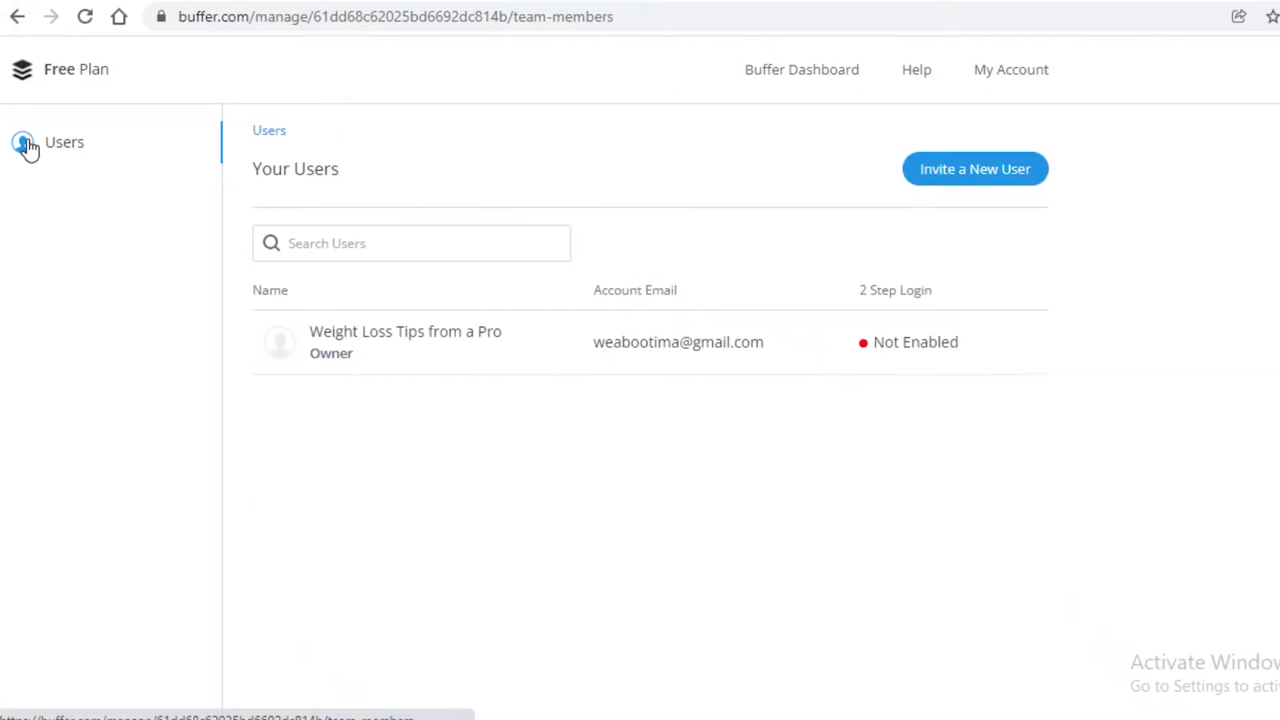
pyautogui.click(811, 73)
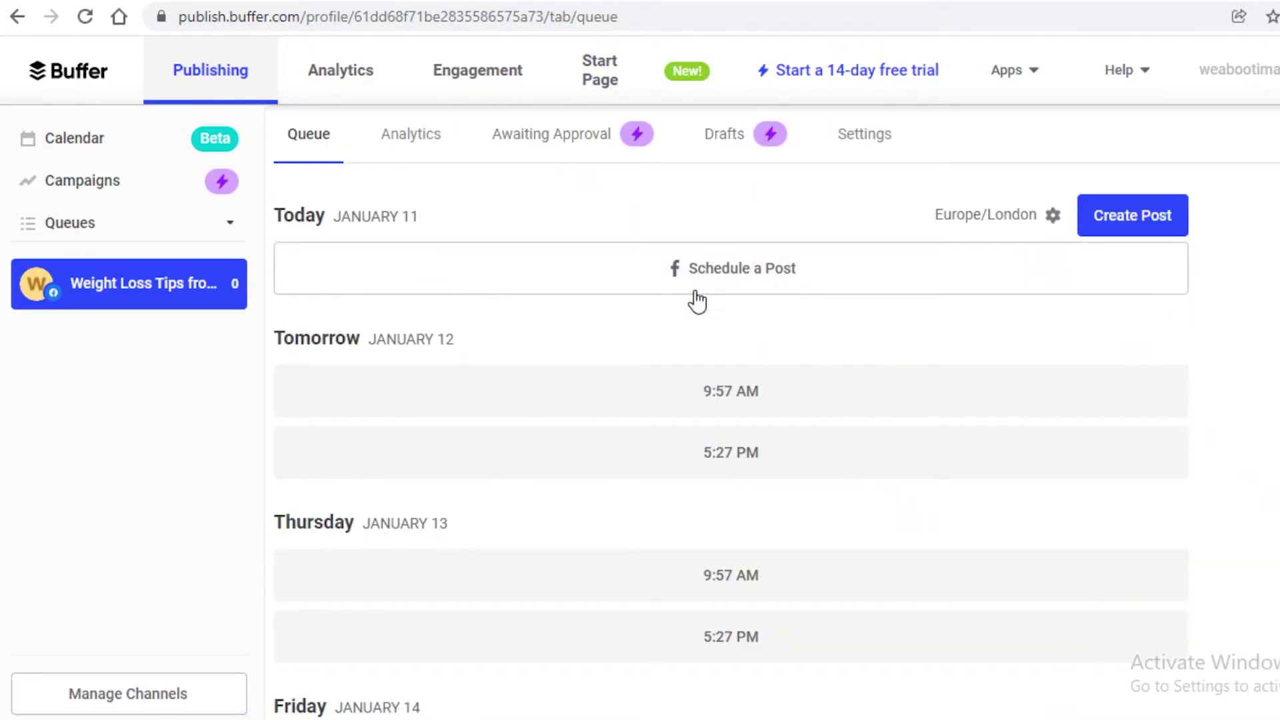
# Scroll through the Weight Loss Tips queue, then switch to the weekly Calendar view
pyautogui.scroll(-3, 414, 289)
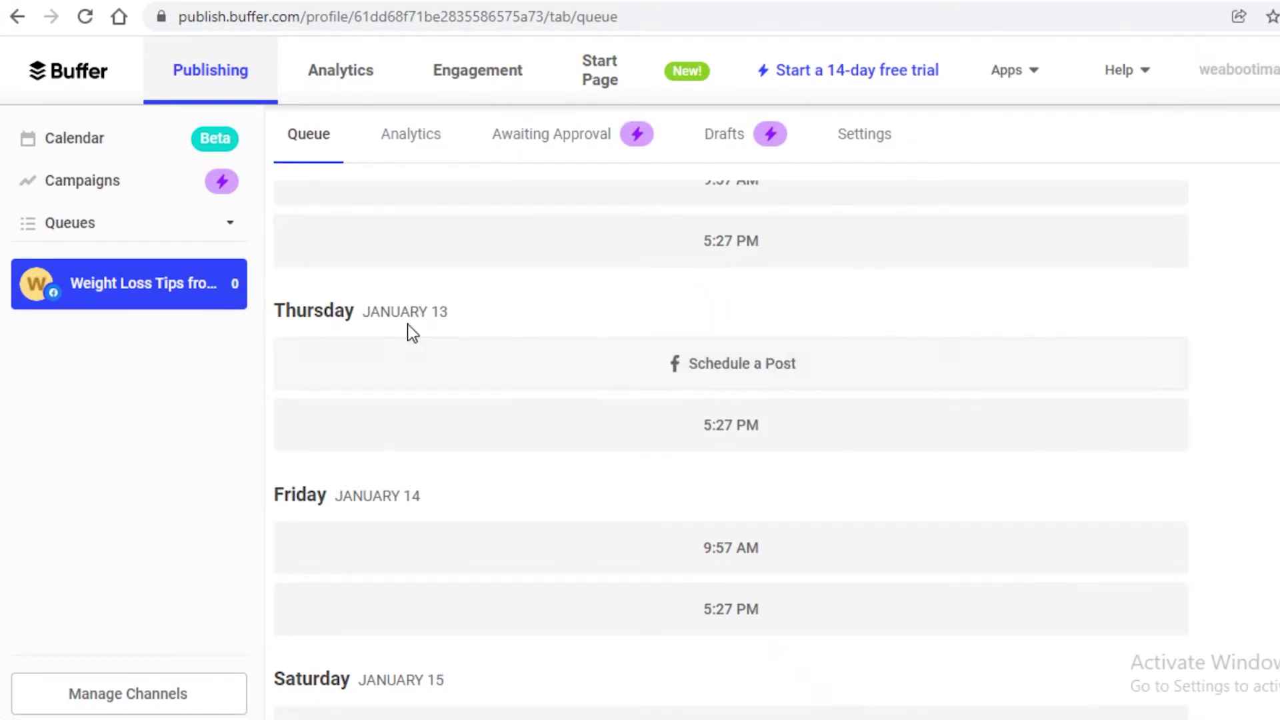
pyautogui.scroll(-7, 457, 309)
pyautogui.scroll(7, 434, 337)
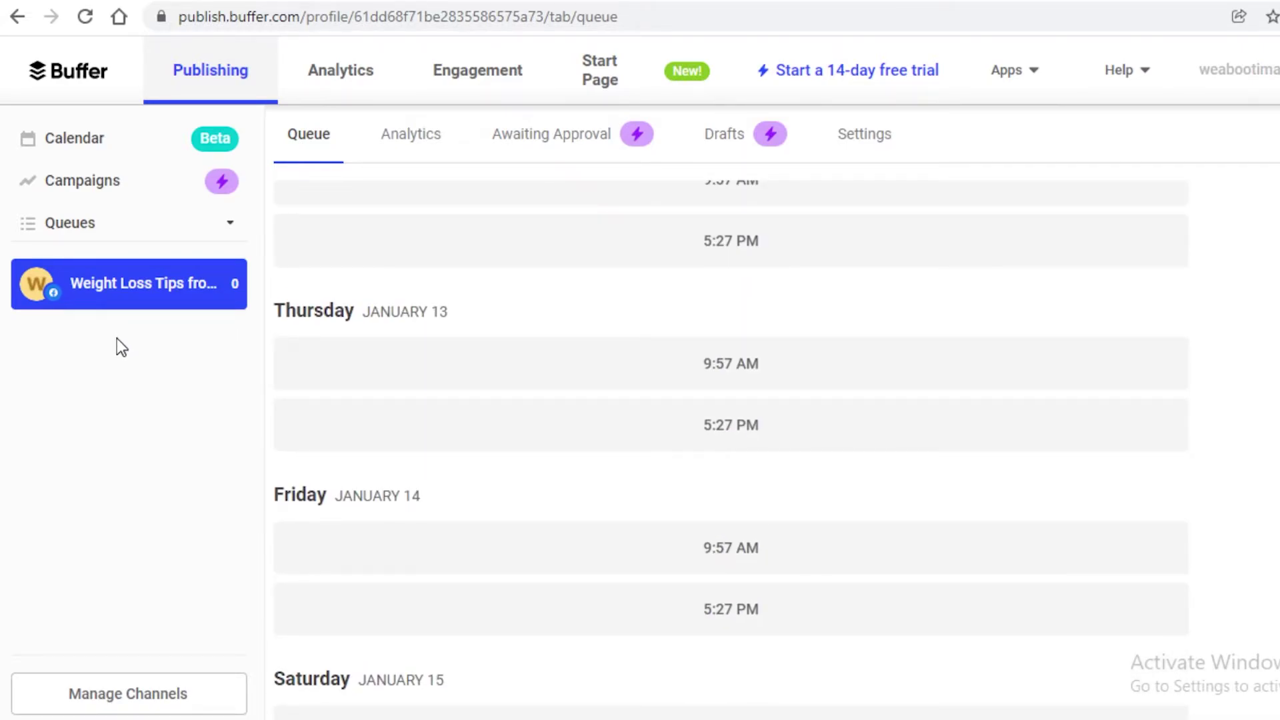
pyautogui.scroll(4, 172, 306)
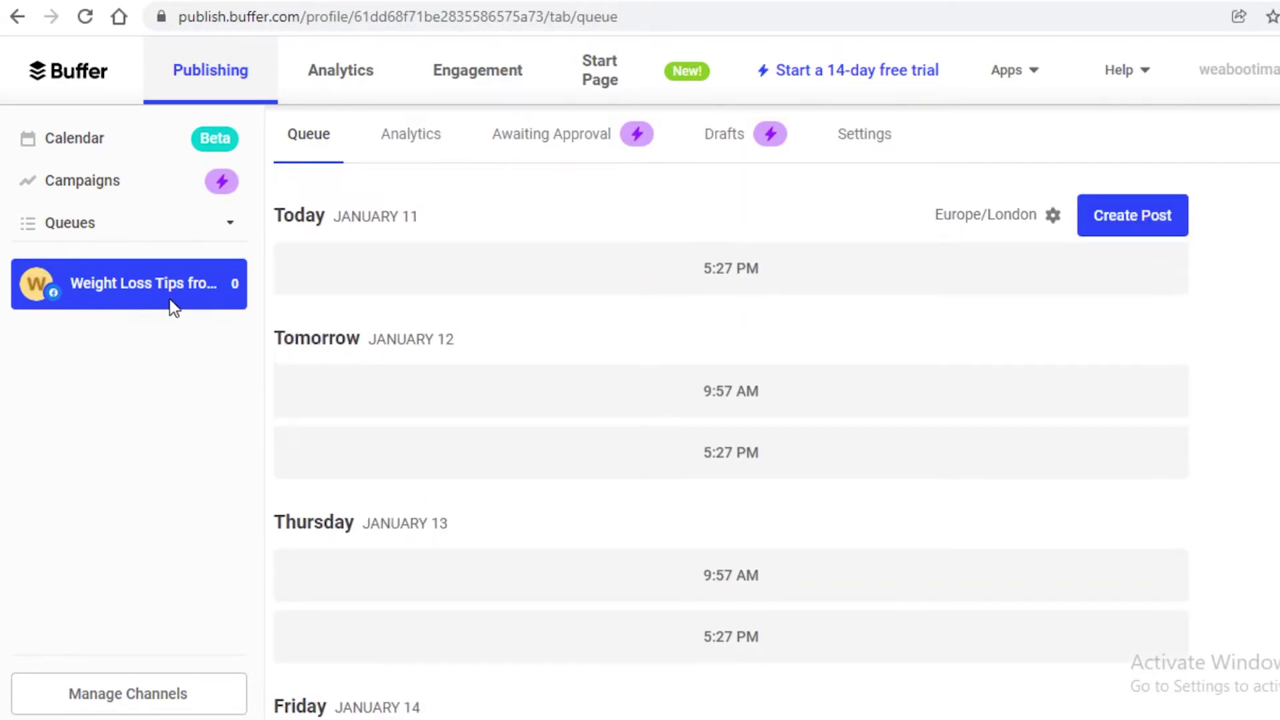
pyautogui.click(128, 289)
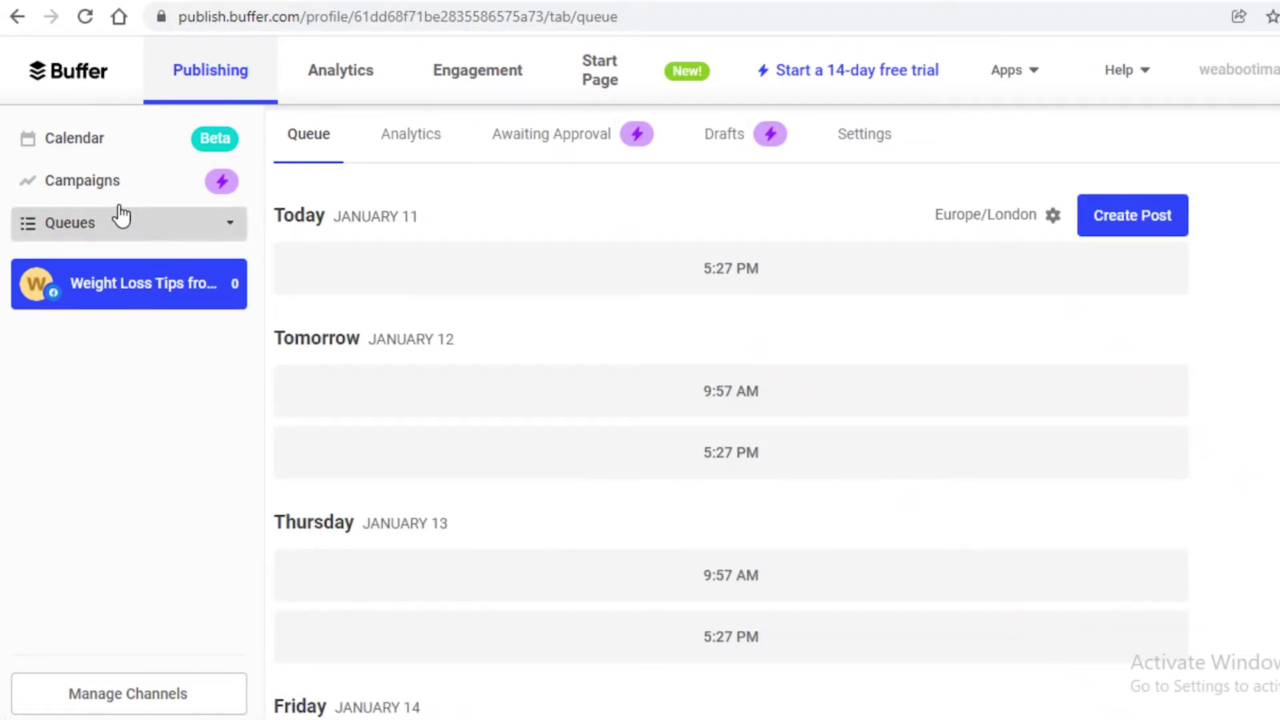
pyautogui.click(122, 137)
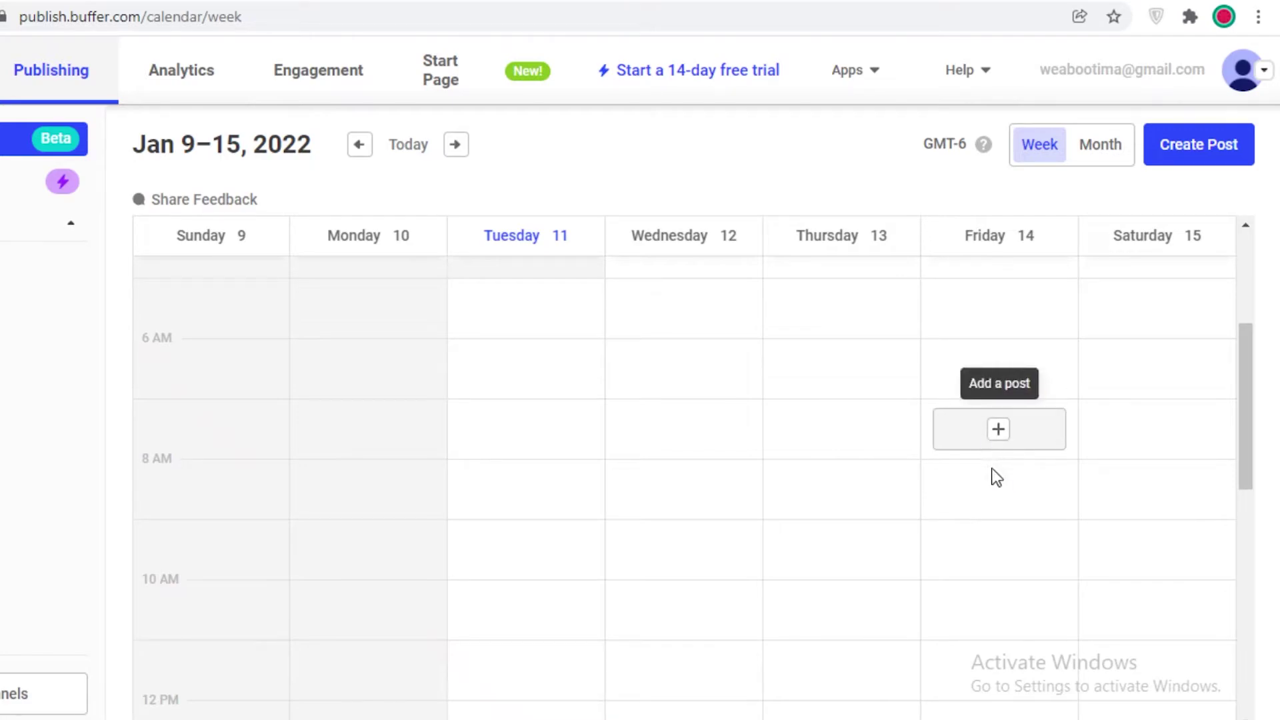
pyautogui.click(999, 491)
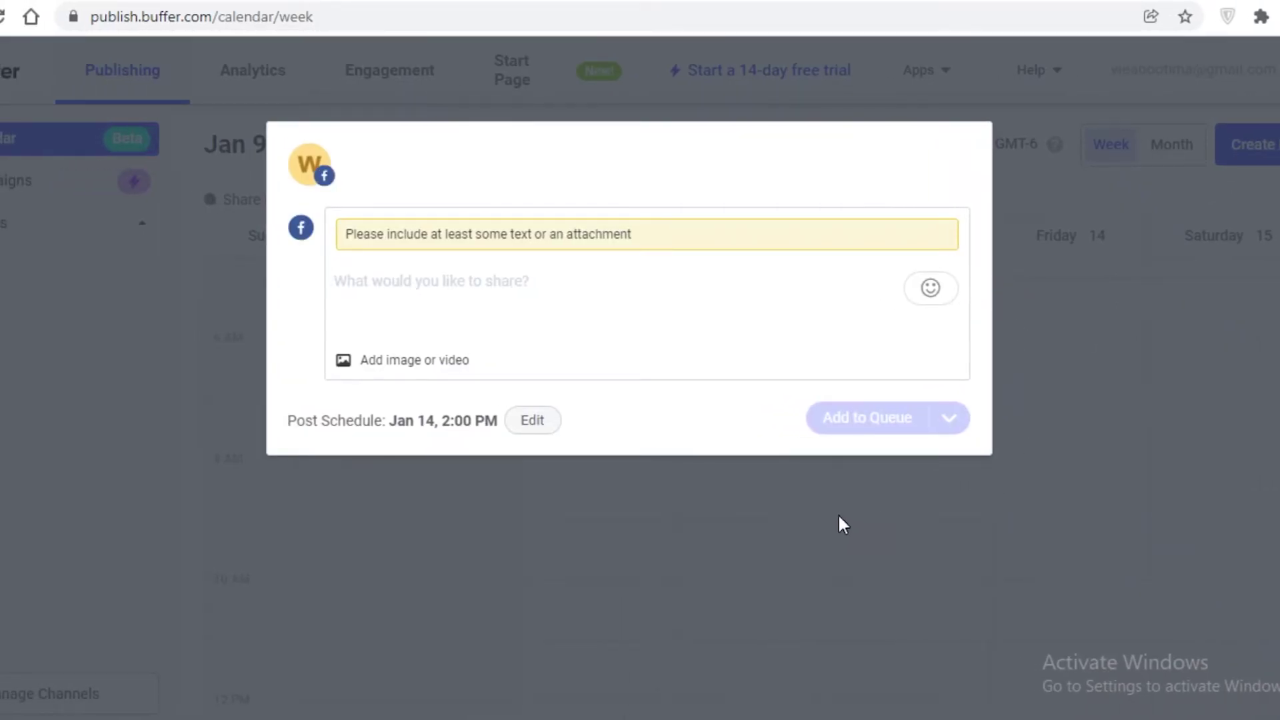
pyautogui.click(837, 513)
pyautogui.click(713, 238)
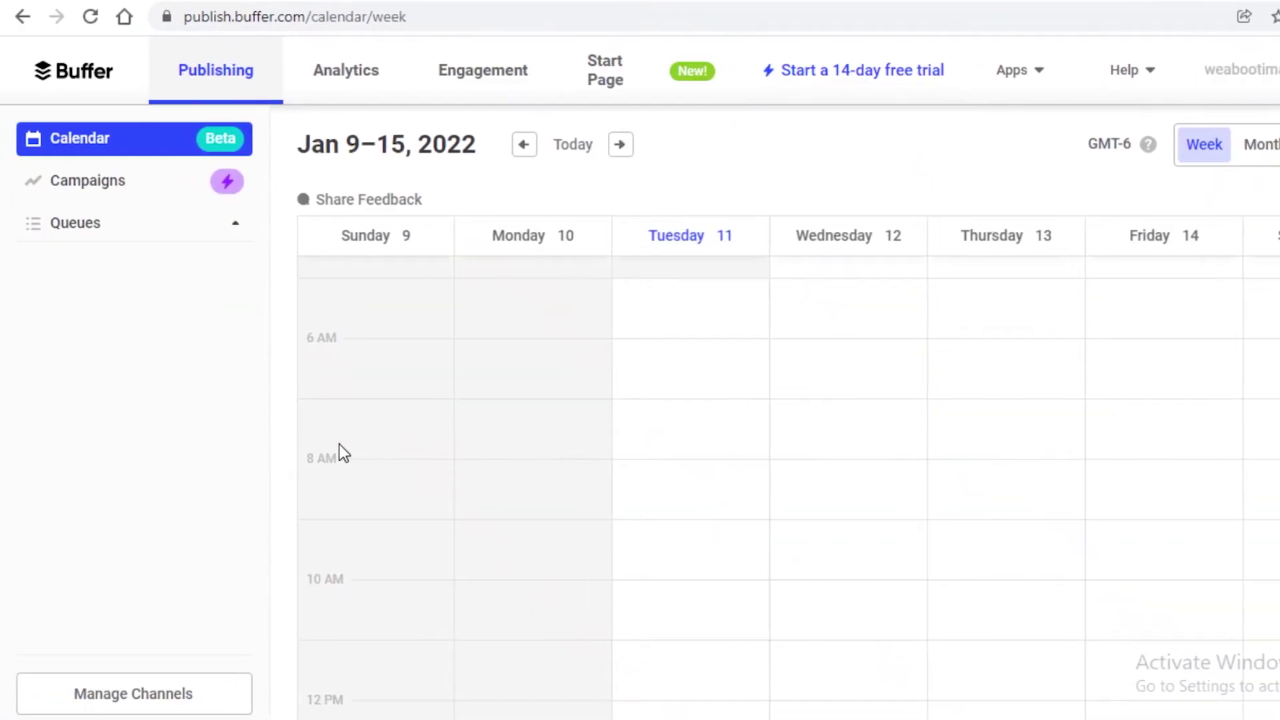
pyautogui.scroll(-10, 324, 337)
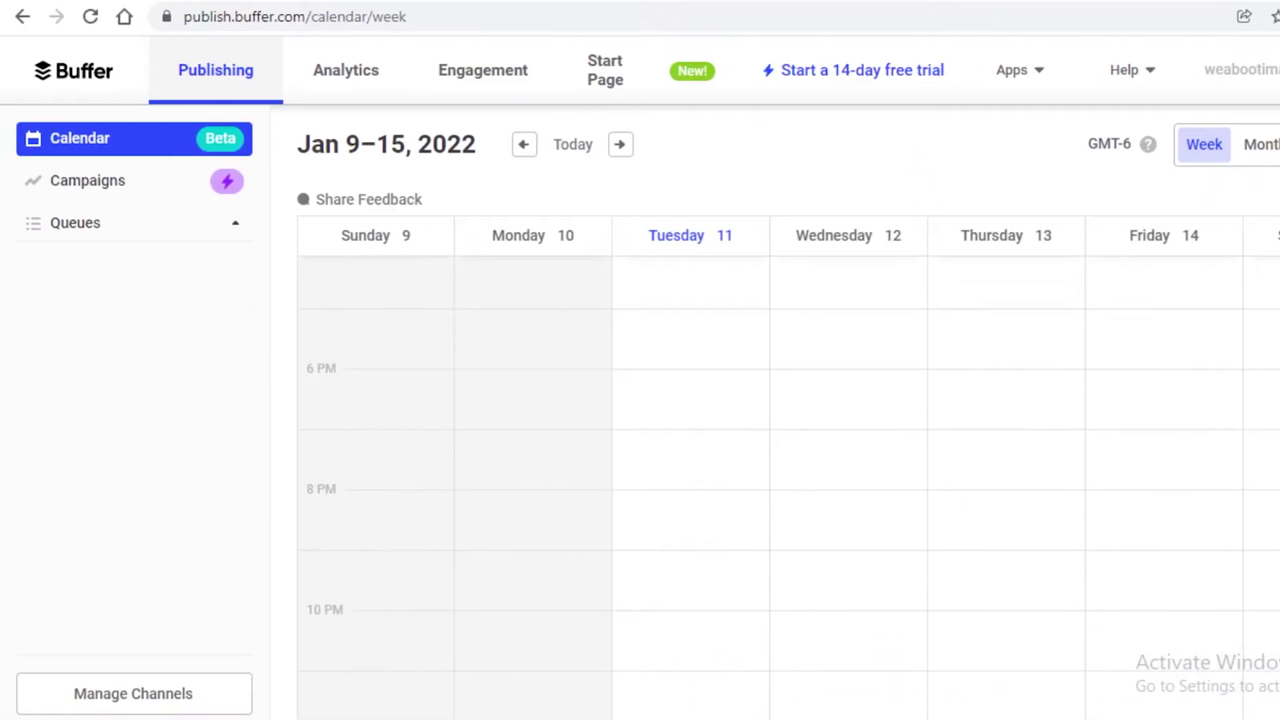
pyautogui.scroll(10, 450, 494)
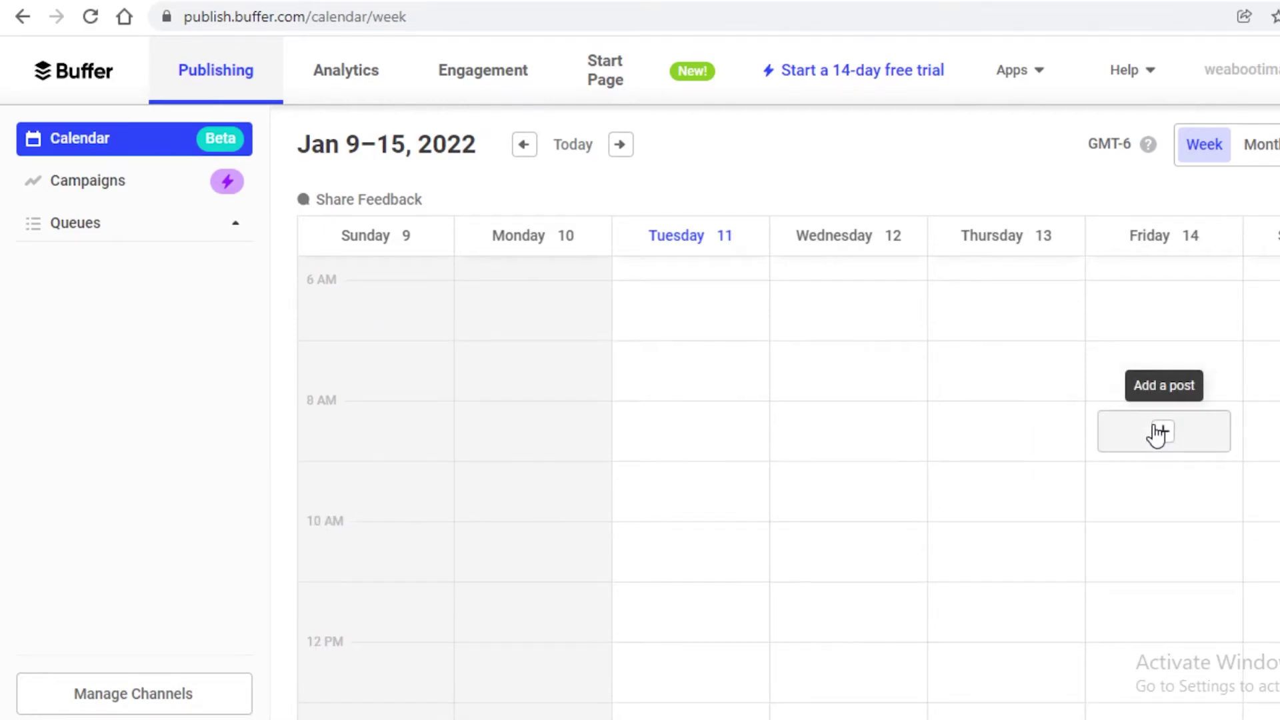
# Queue a Friday Jan 14 Facebook post 'Hey Live Coming UP sooon' with a grinning emoji
pyautogui.click(1156, 432)
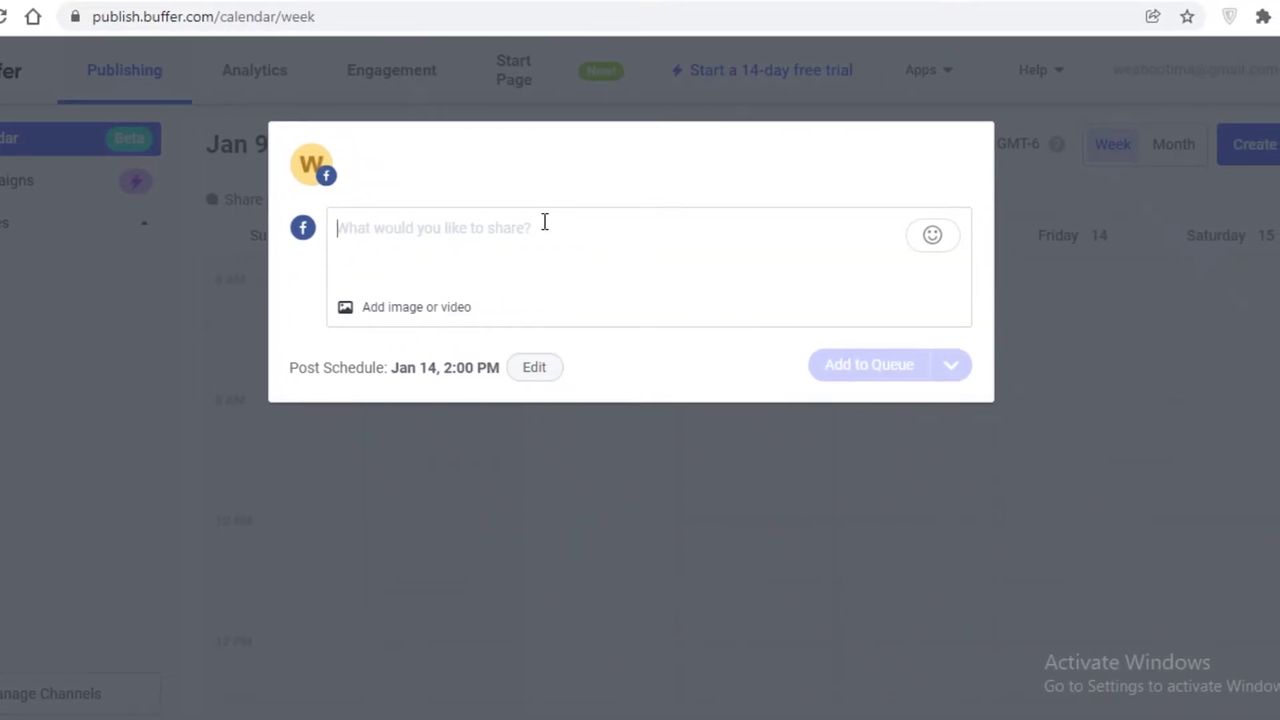
pyautogui.write('I')
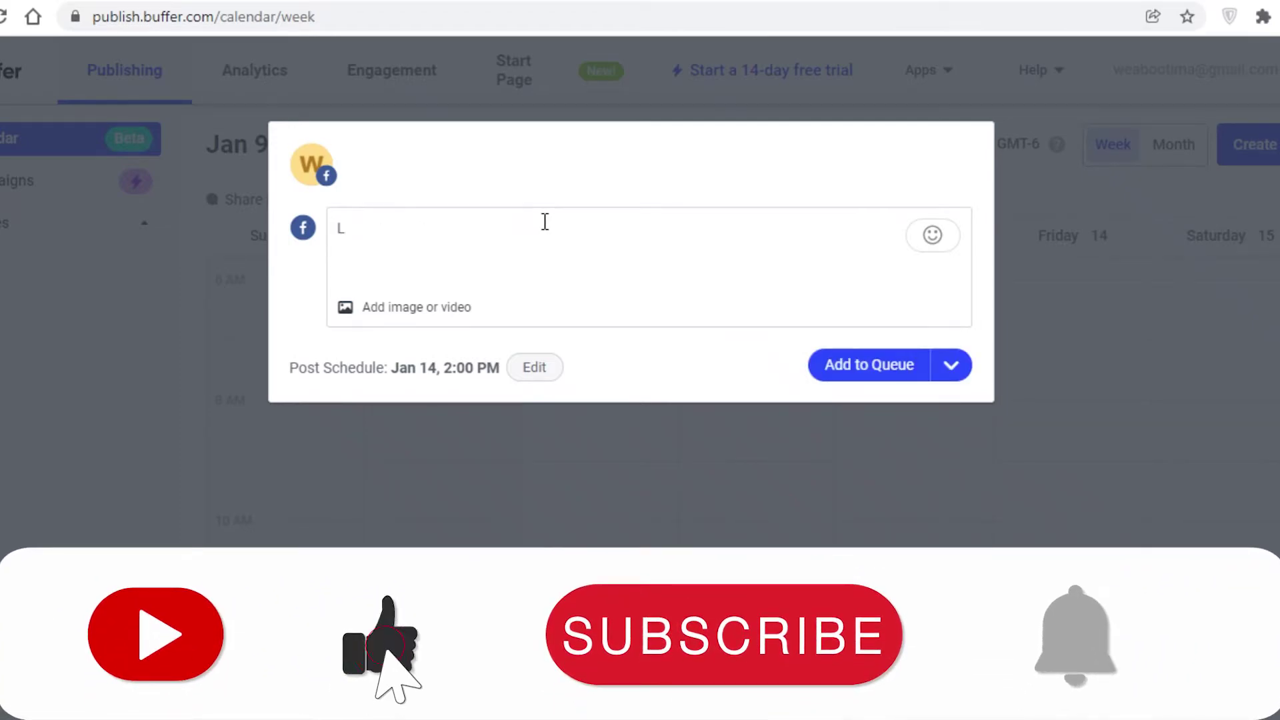
pyautogui.press('BackSpace')
pyautogui.write('Hey')
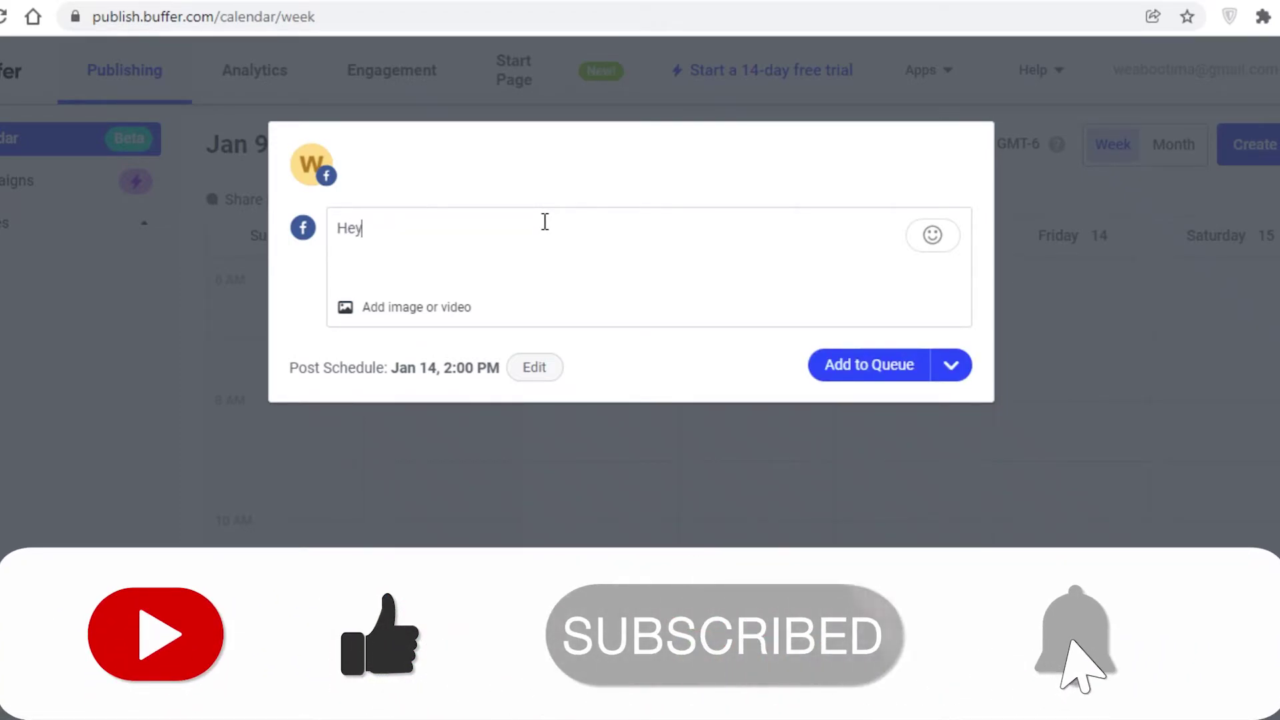
pyautogui.write(' Live Coming UP sooon')
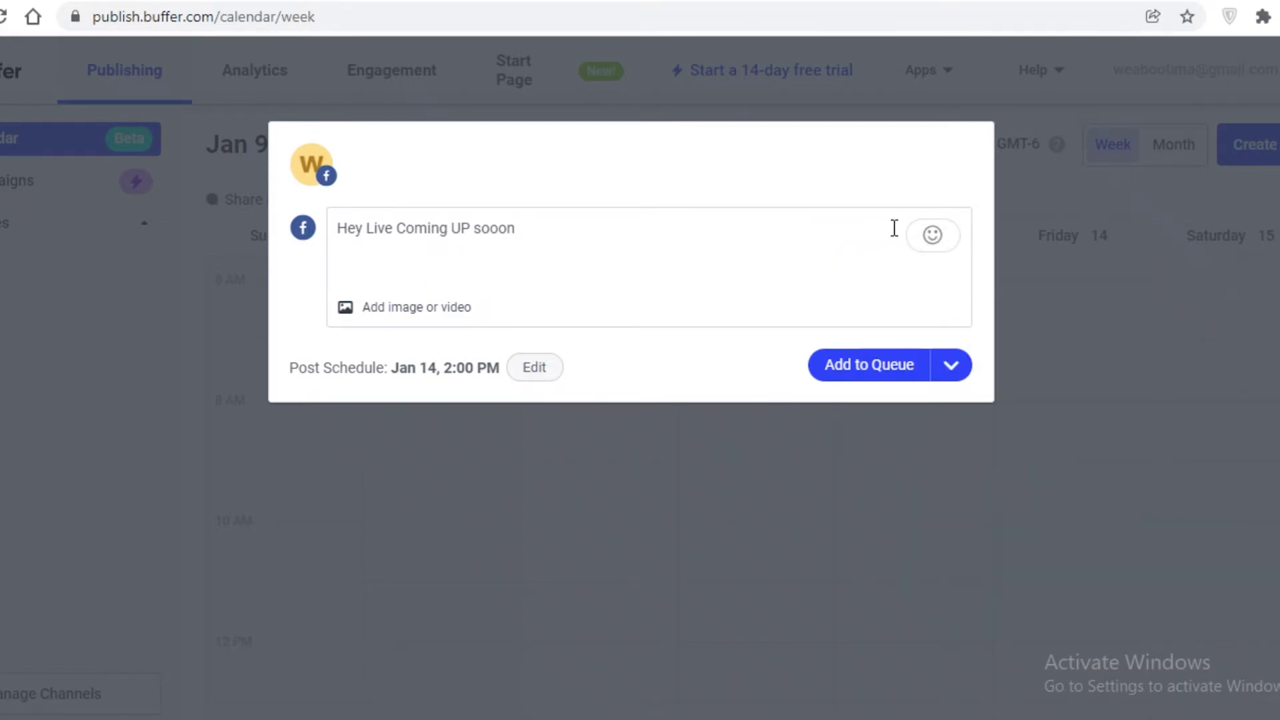
pyautogui.click(924, 240)
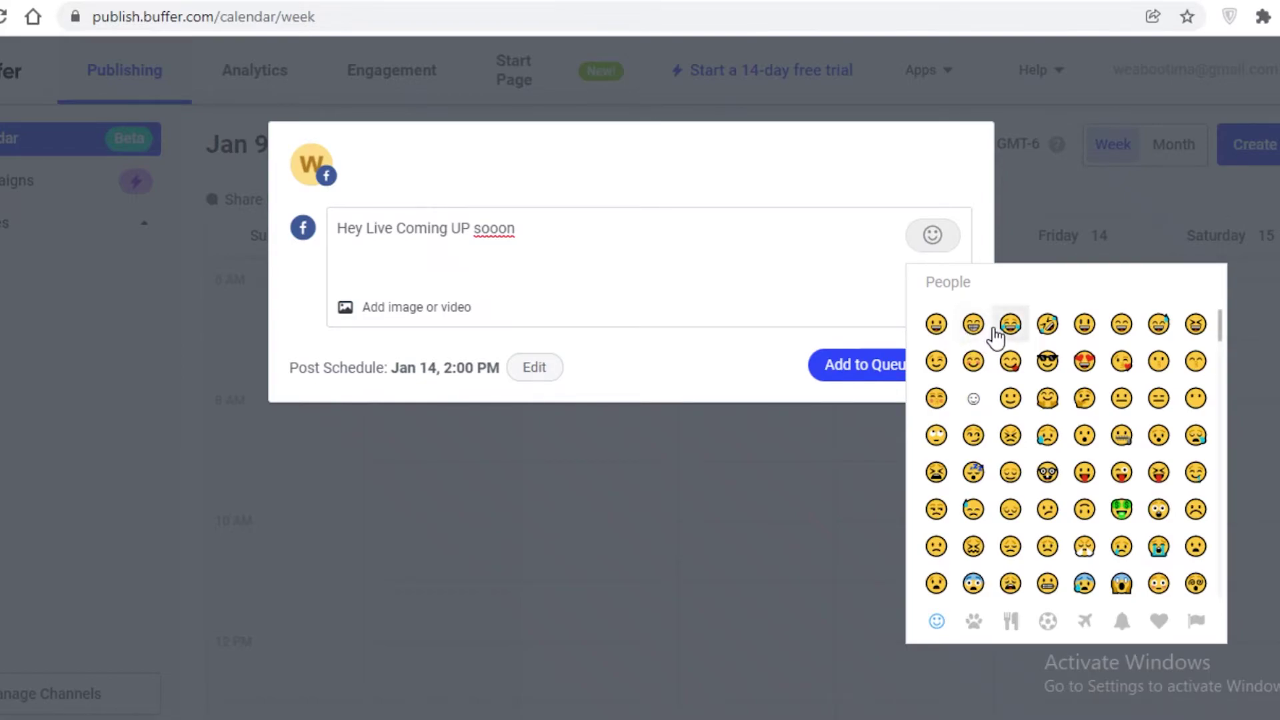
pyautogui.click(973, 324)
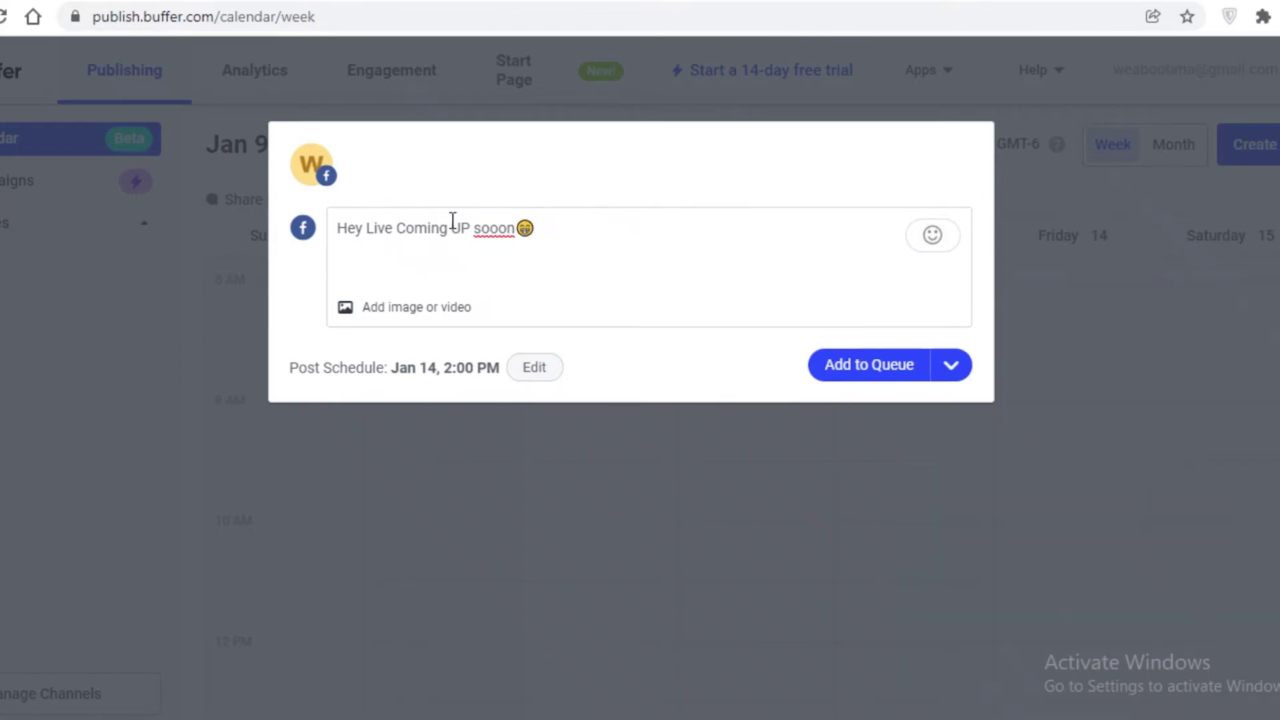
pyautogui.click(364, 319)
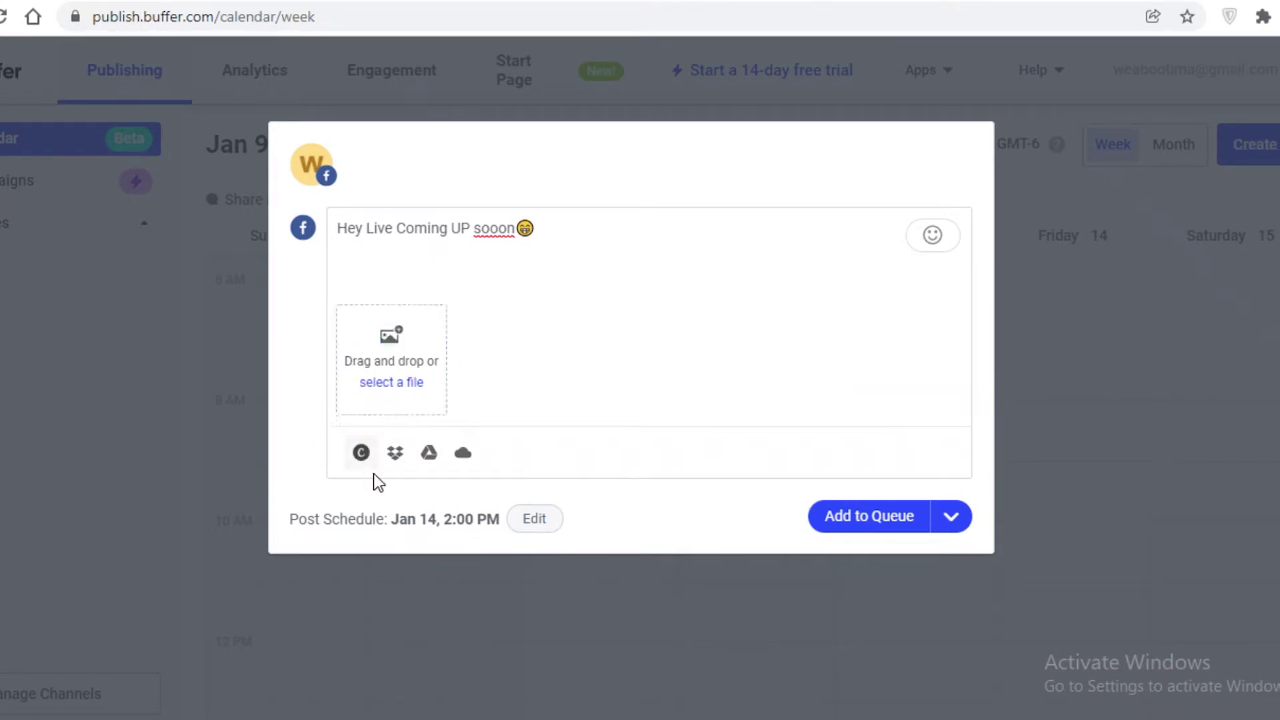
pyautogui.click(906, 523)
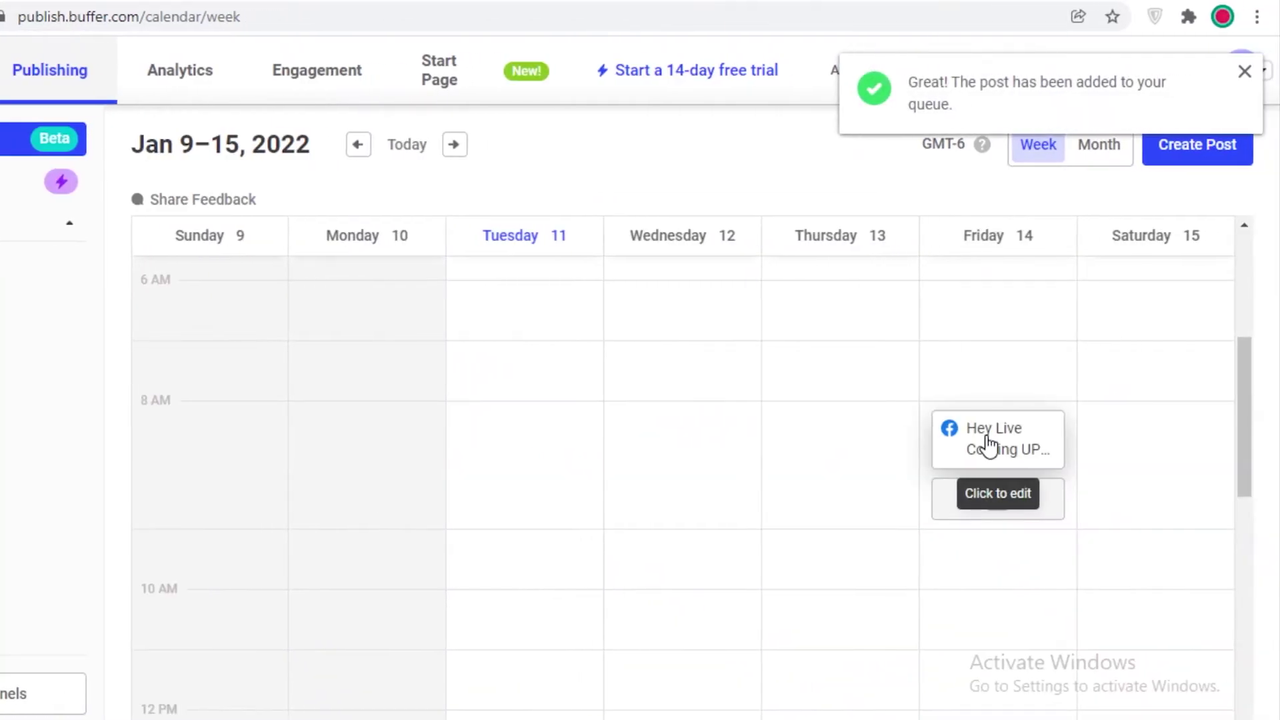
# Preview the queued Friday post card and scroll the Jan 9–15 week calendar
pyautogui.moveTo(988, 445)
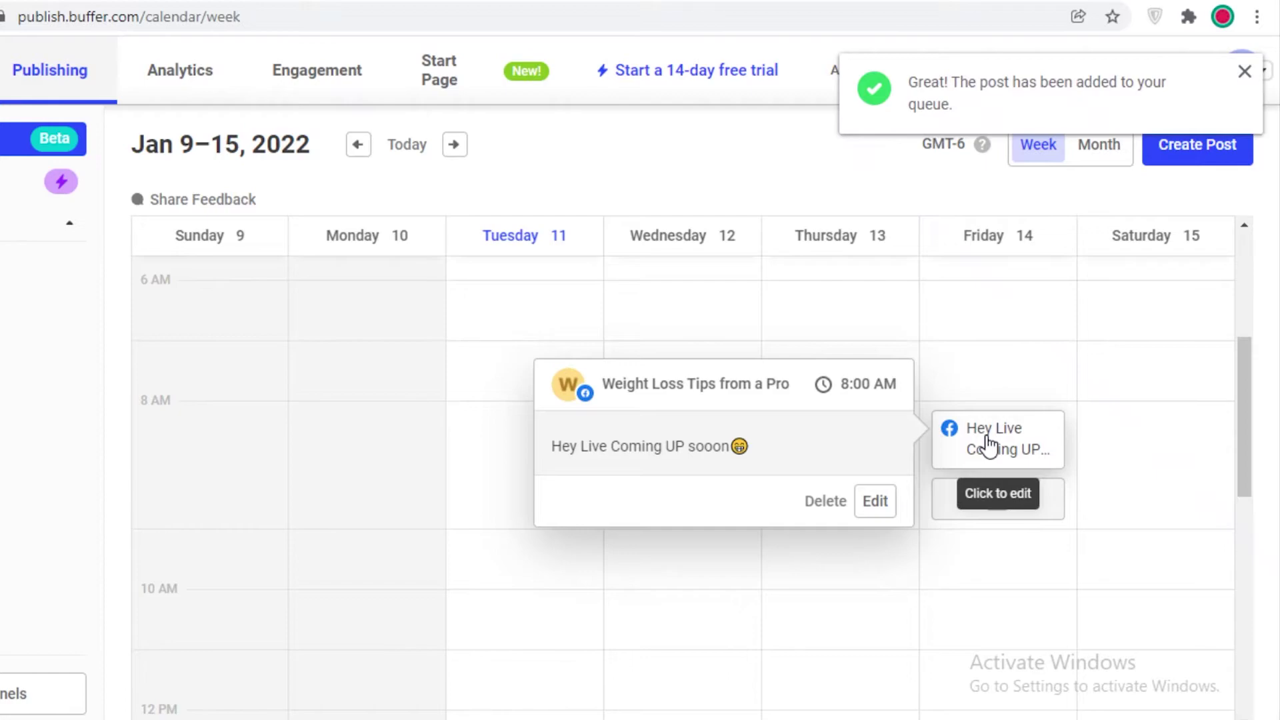
pyautogui.scroll(-1, 802, 451)
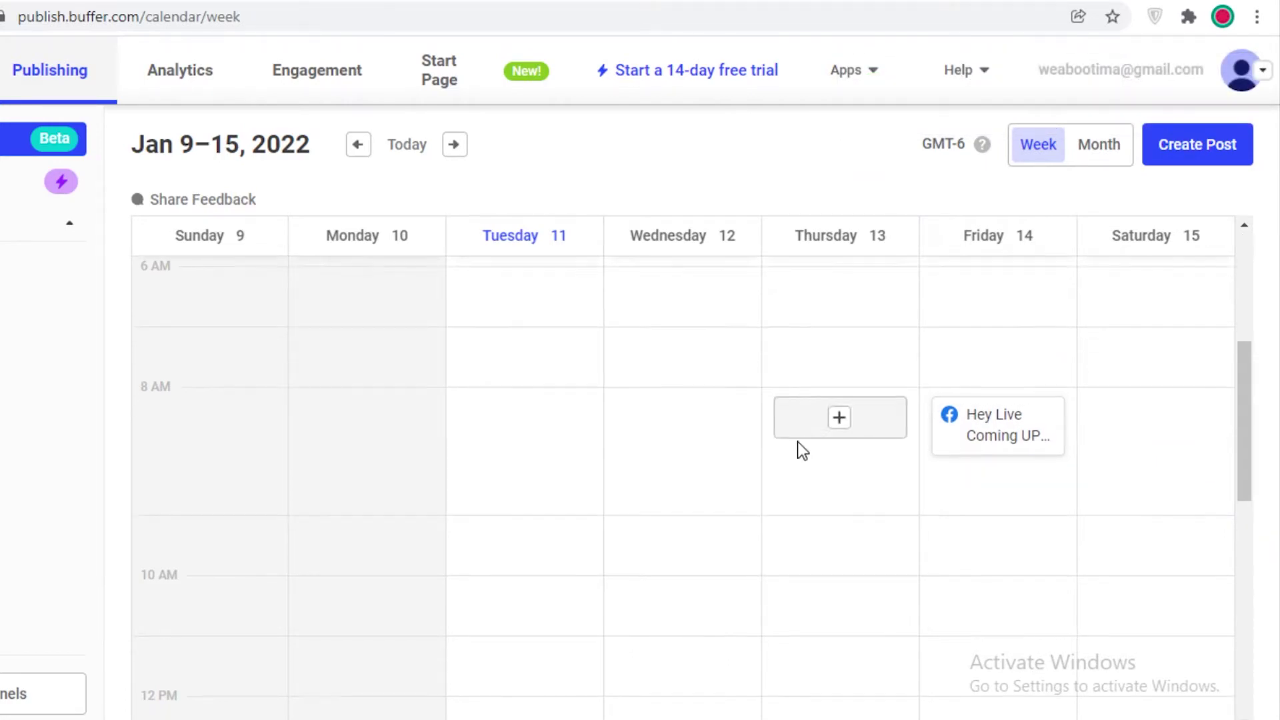
pyautogui.scroll(-5, 802, 450)
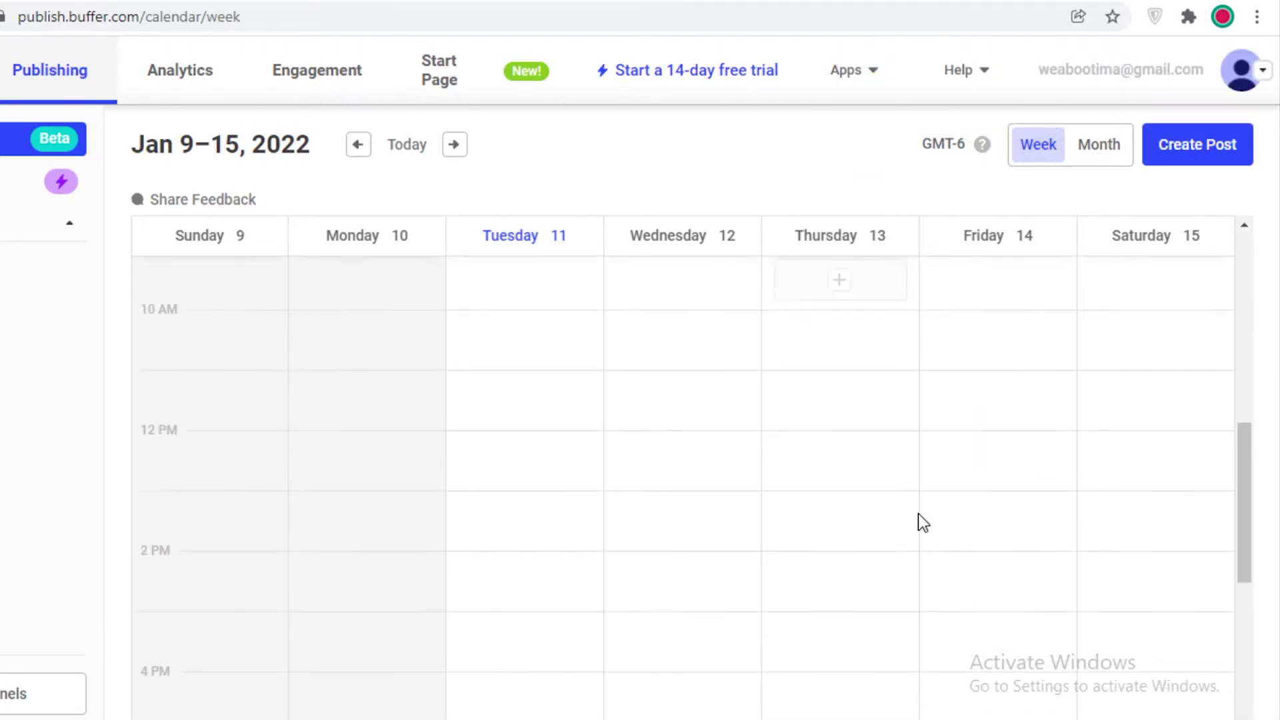
pyautogui.scroll(8, 917, 523)
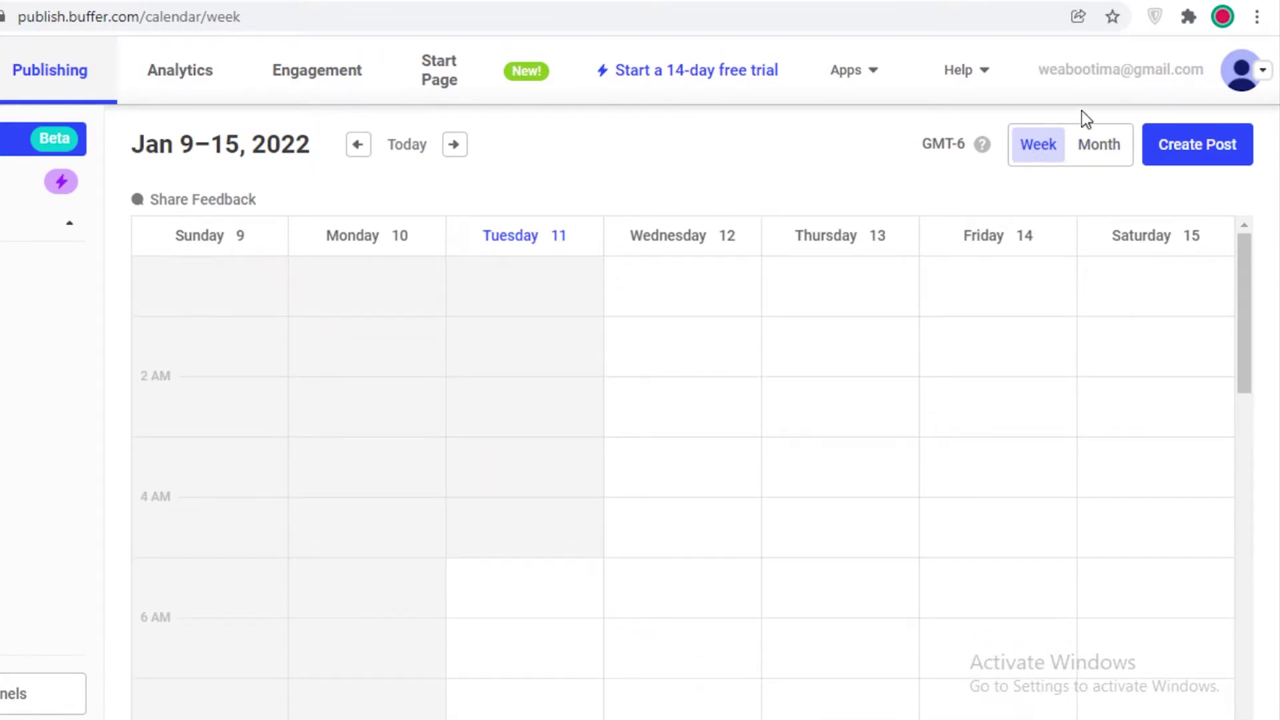
# Switch to month view, browse February and March 2022, then return to January 2022
pyautogui.click(1126, 148)
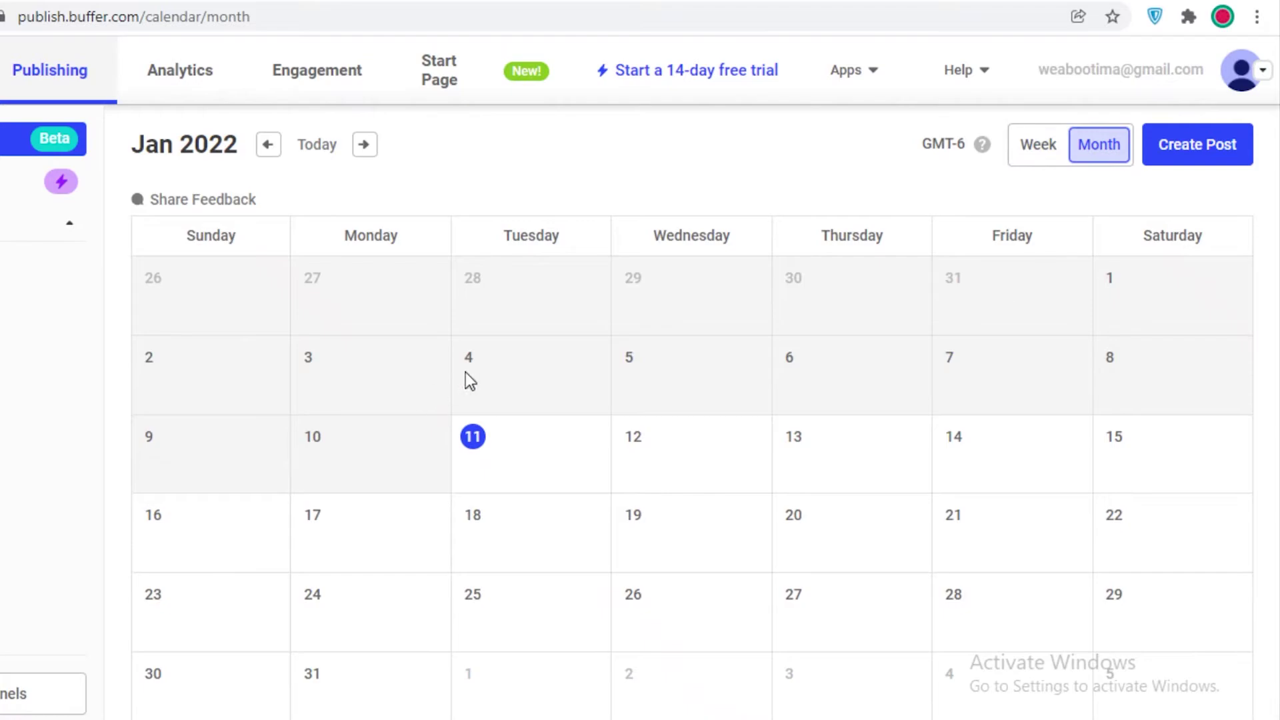
pyautogui.moveTo(962, 468)
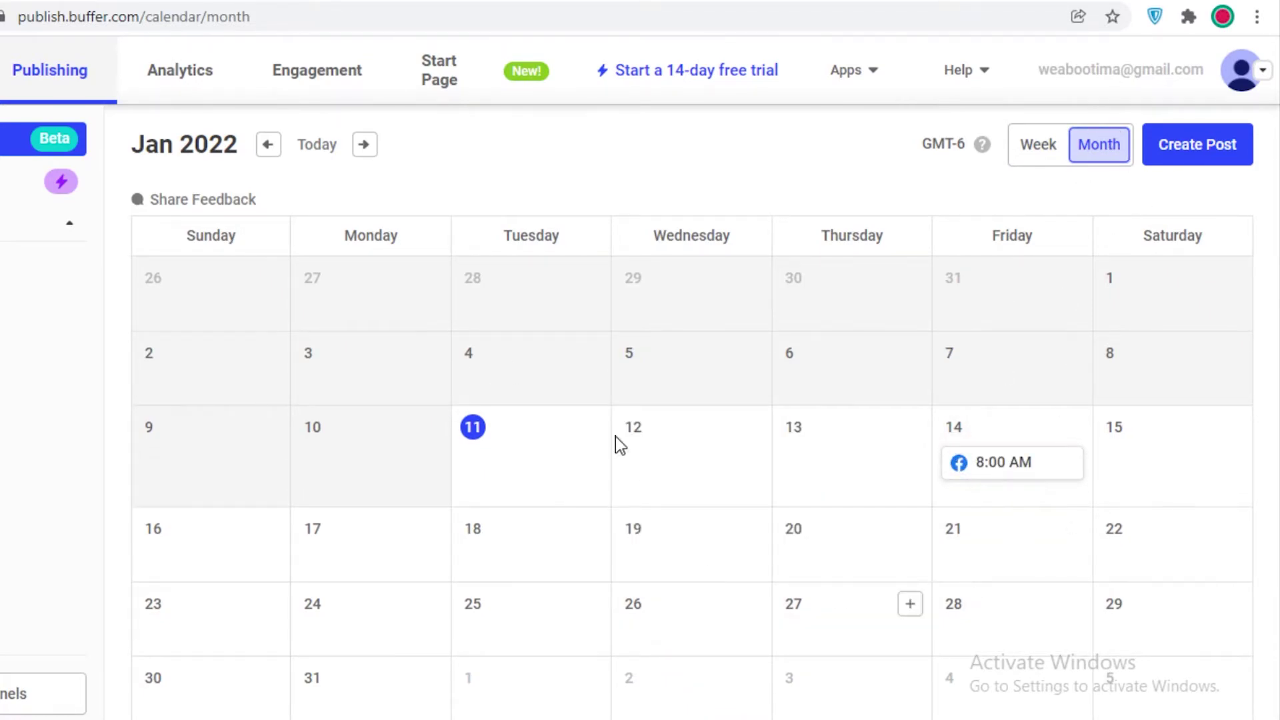
pyautogui.click(375, 152)
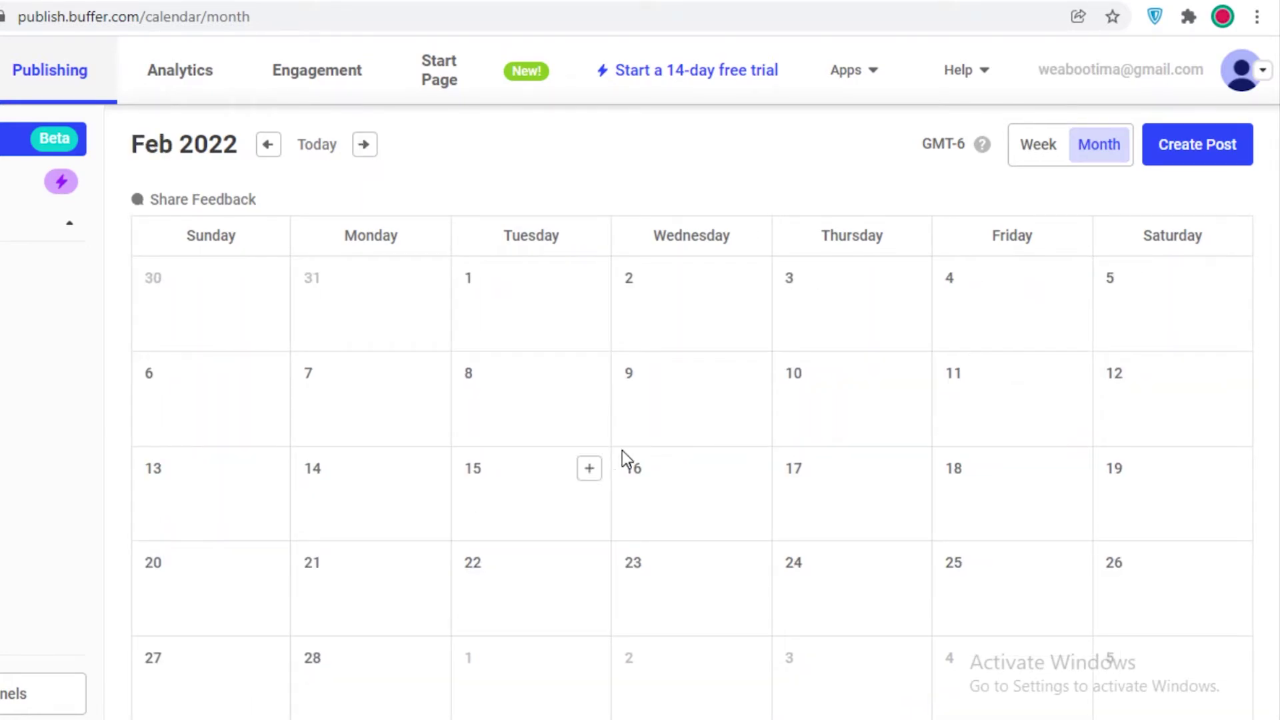
pyautogui.click(343, 152)
pyautogui.click(369, 152)
pyautogui.click(368, 152)
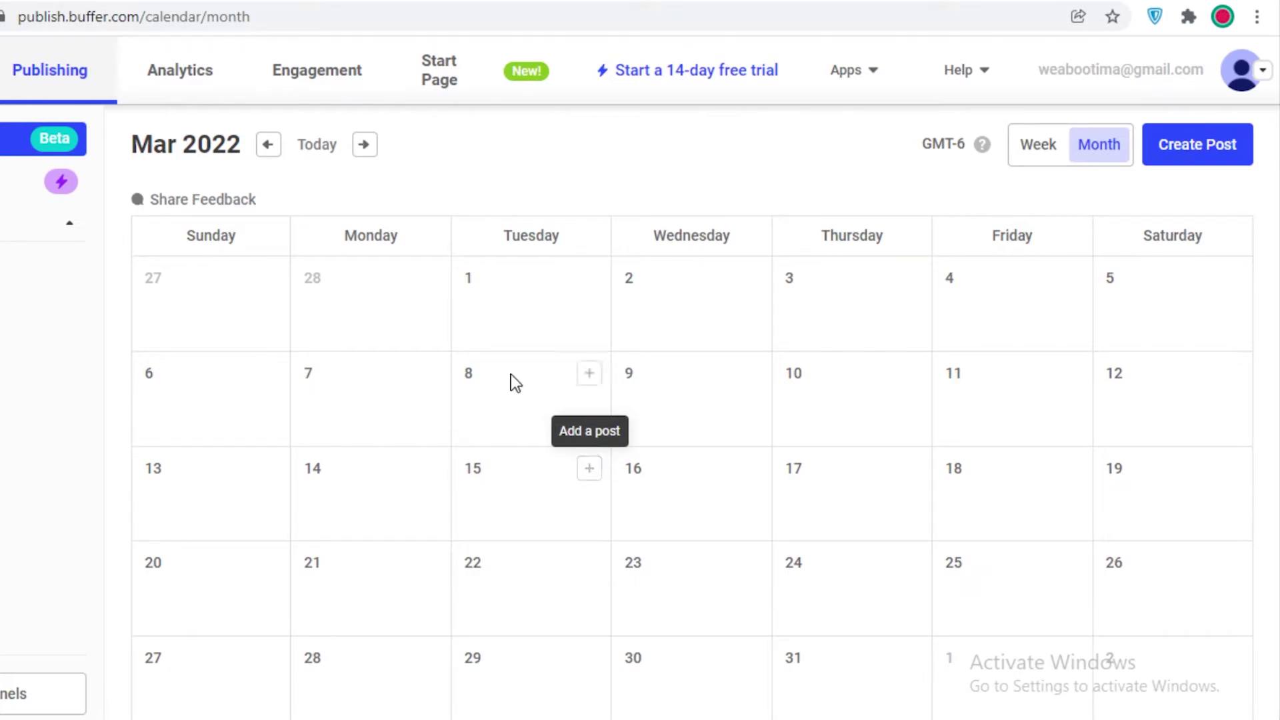
pyautogui.click(268, 145)
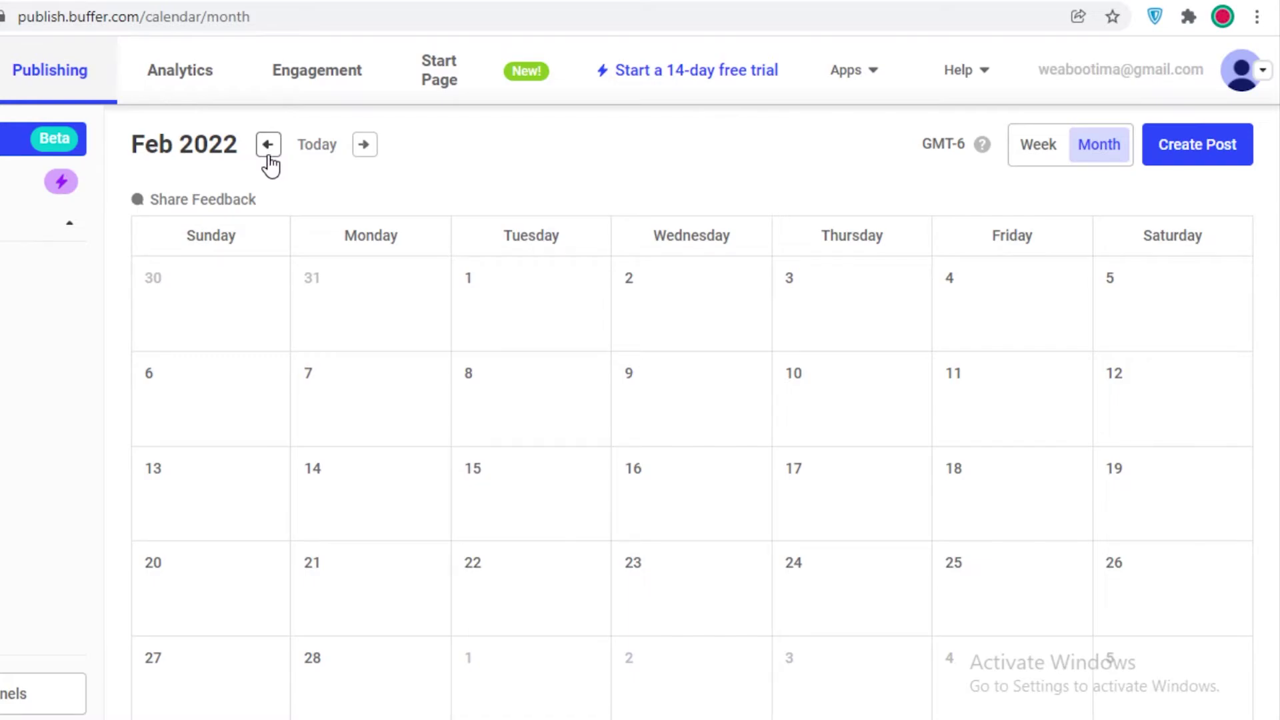
pyautogui.click(269, 155)
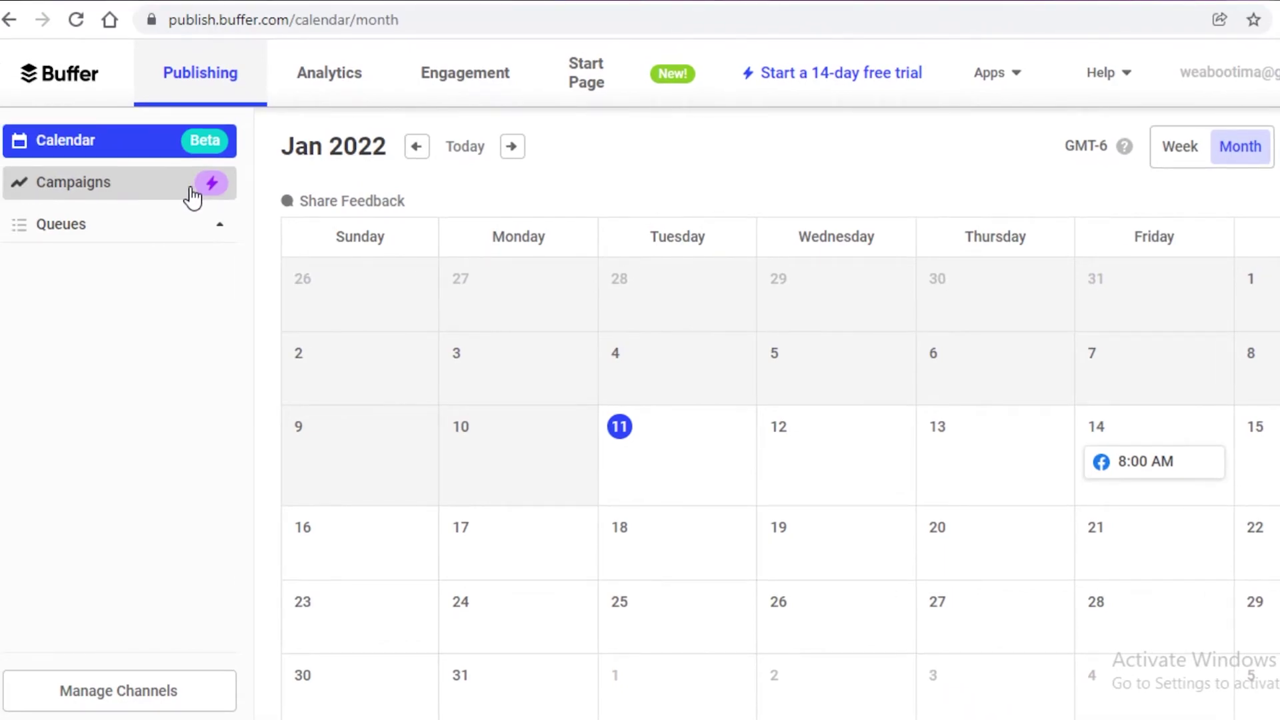
# Open the Campaigns page and expand the Queues channel list in the sidebar
pyautogui.click(193, 197)
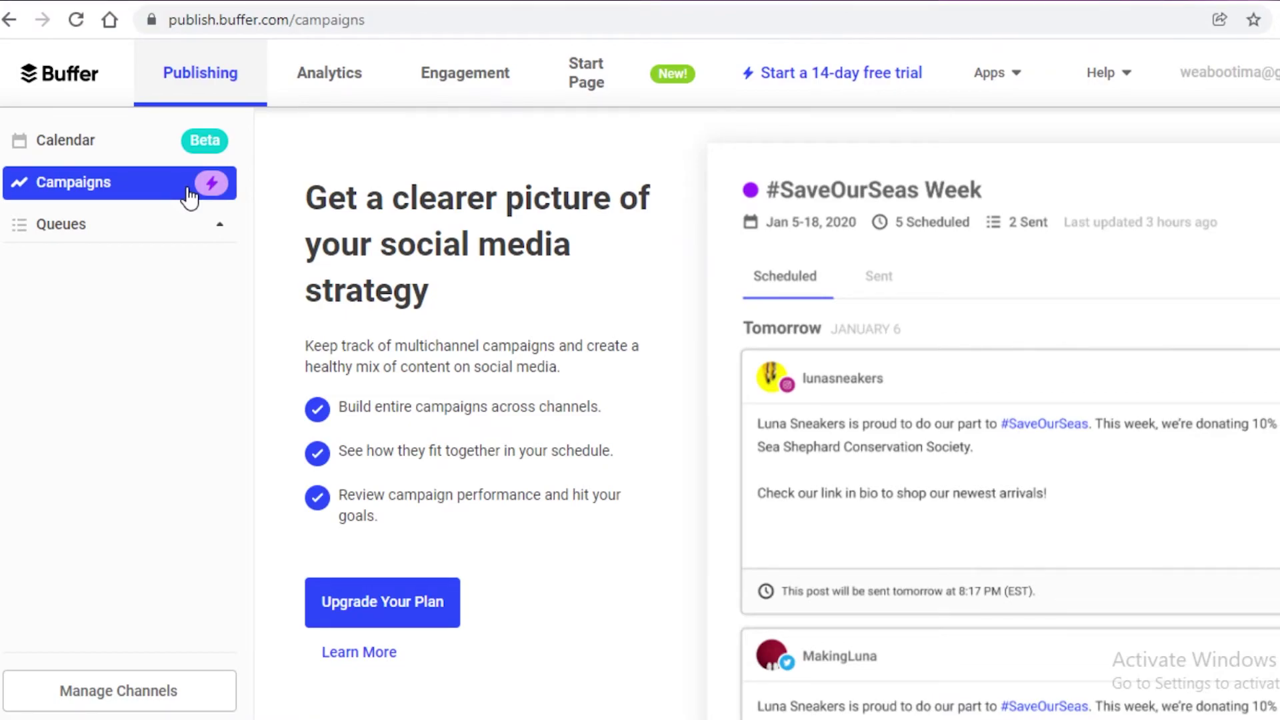
pyautogui.scroll(-1, 810, 390)
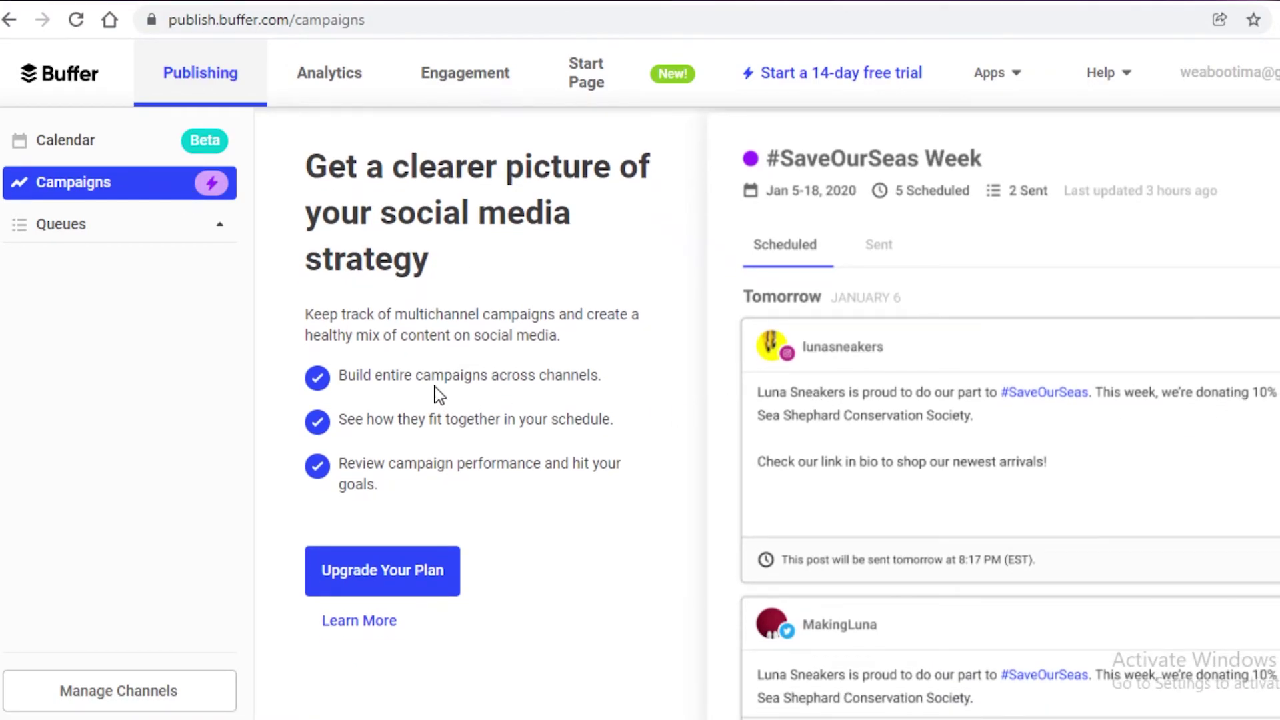
pyautogui.scroll(1, 438, 393)
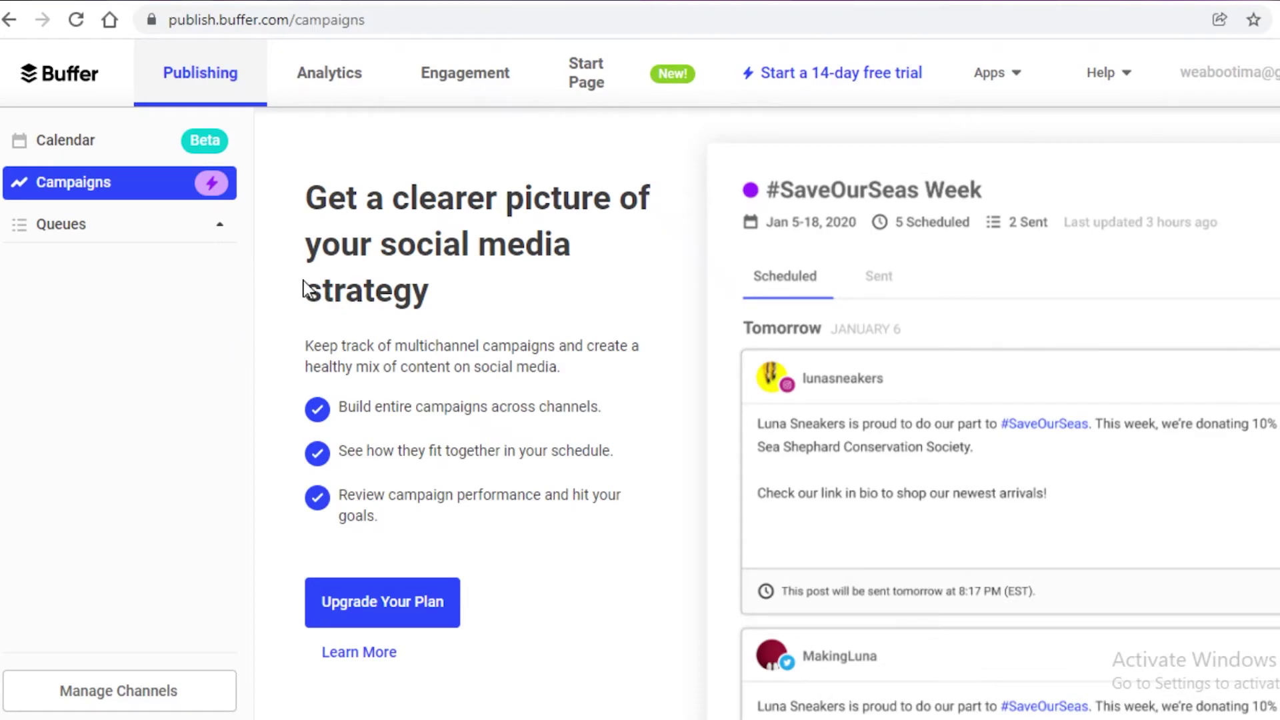
pyautogui.click(163, 220)
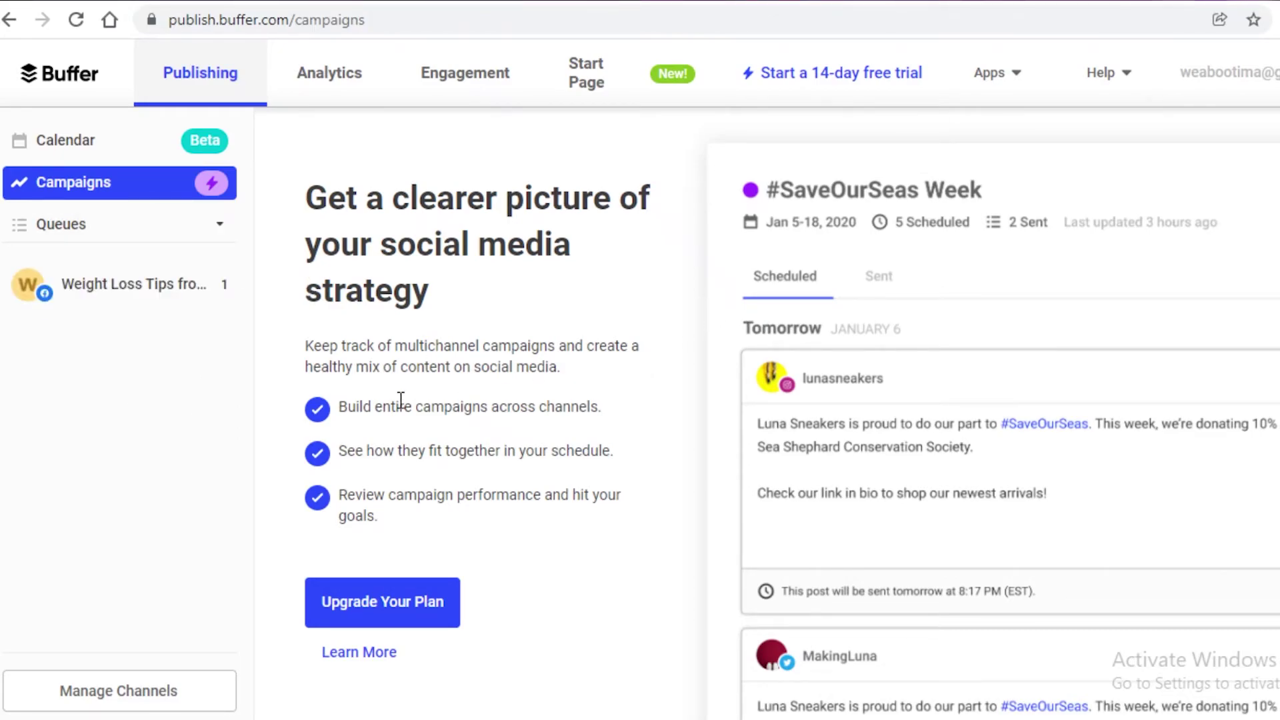
pyautogui.scroll(-1, 529, 346)
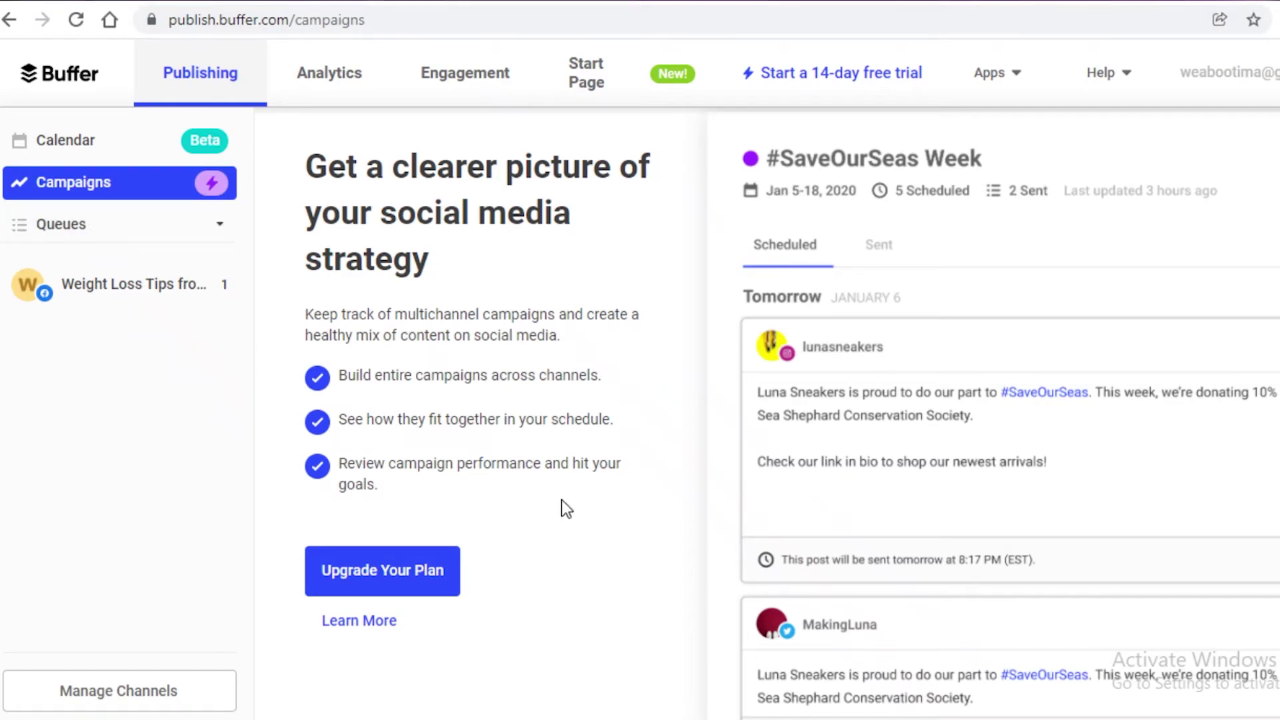
# Open the Weight Loss Tips from a Pro channel's queue starting January 11
pyautogui.click(120, 284)
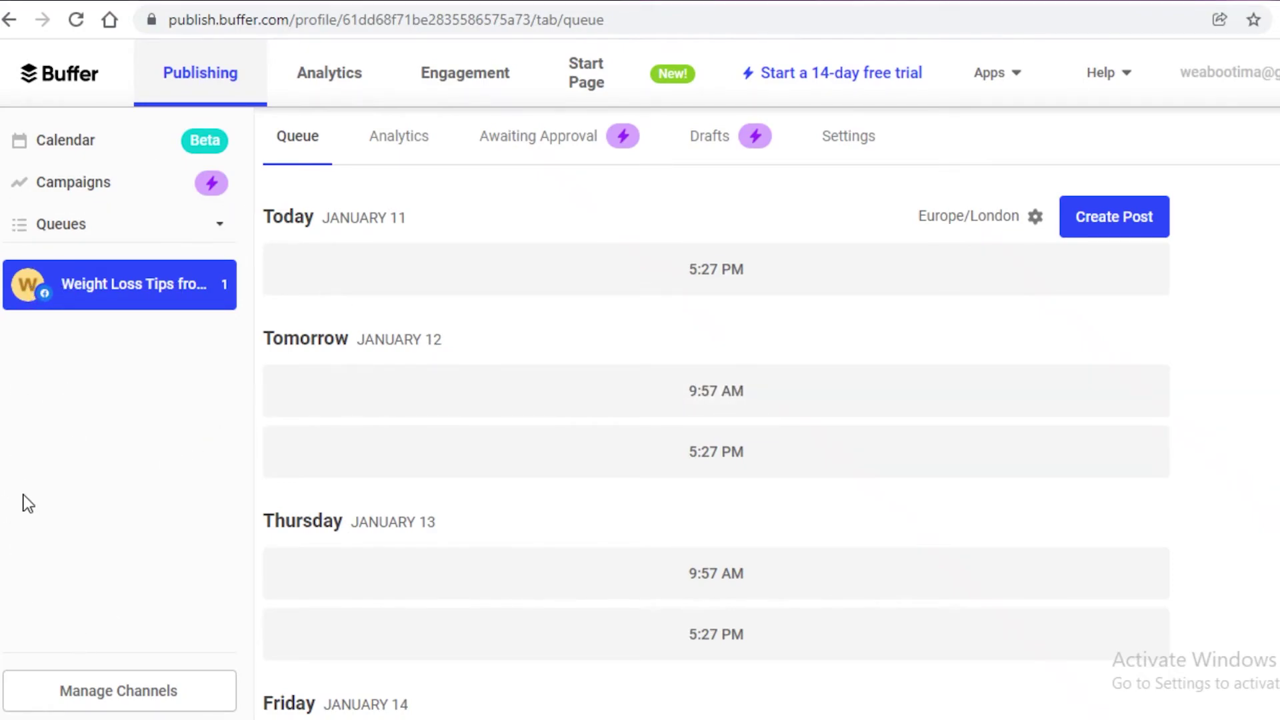
# Browse the Connect New Channel options, then go to the Organization settings page
pyautogui.click(121, 680)
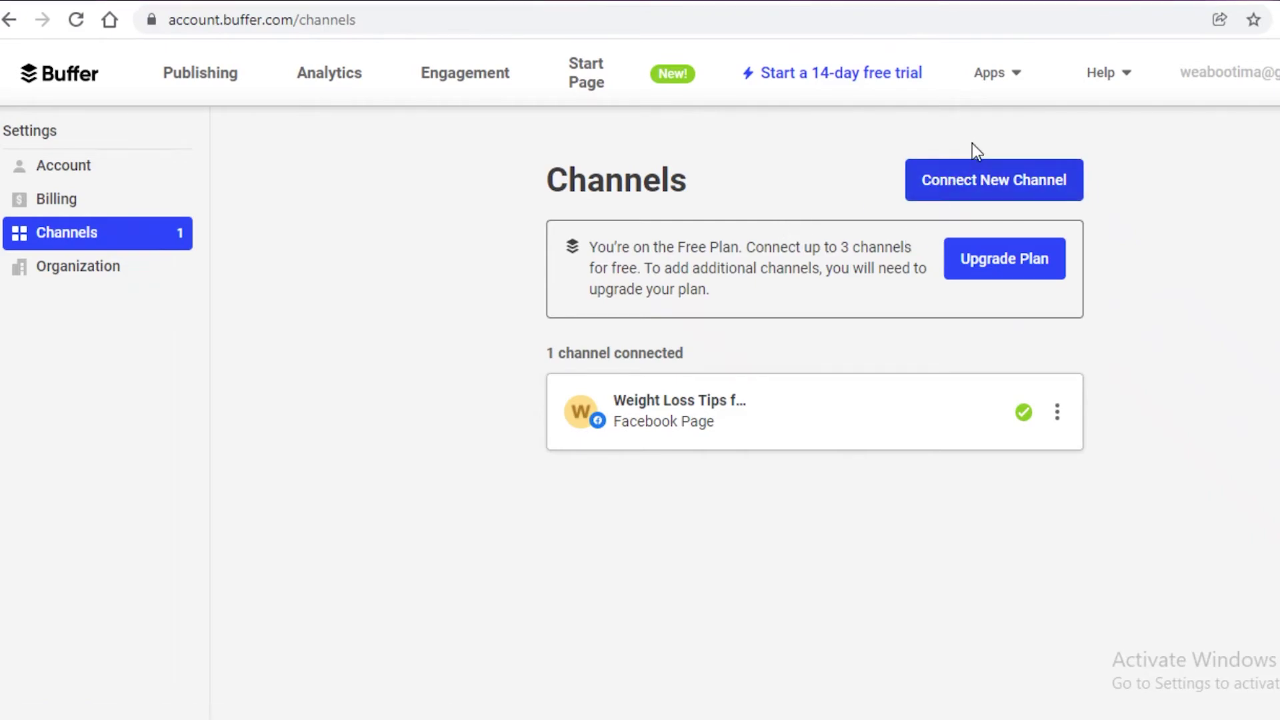
pyautogui.click(980, 178)
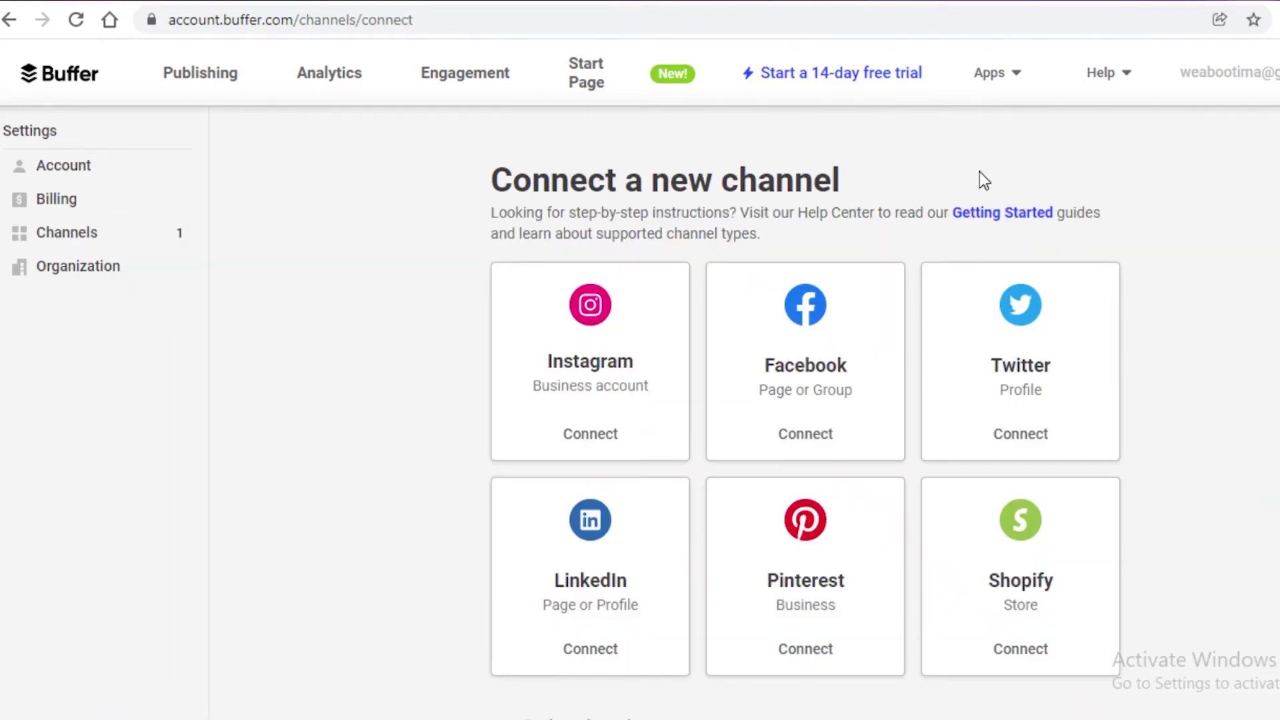
pyautogui.scroll(-1, 689, 156)
pyautogui.click(133, 227)
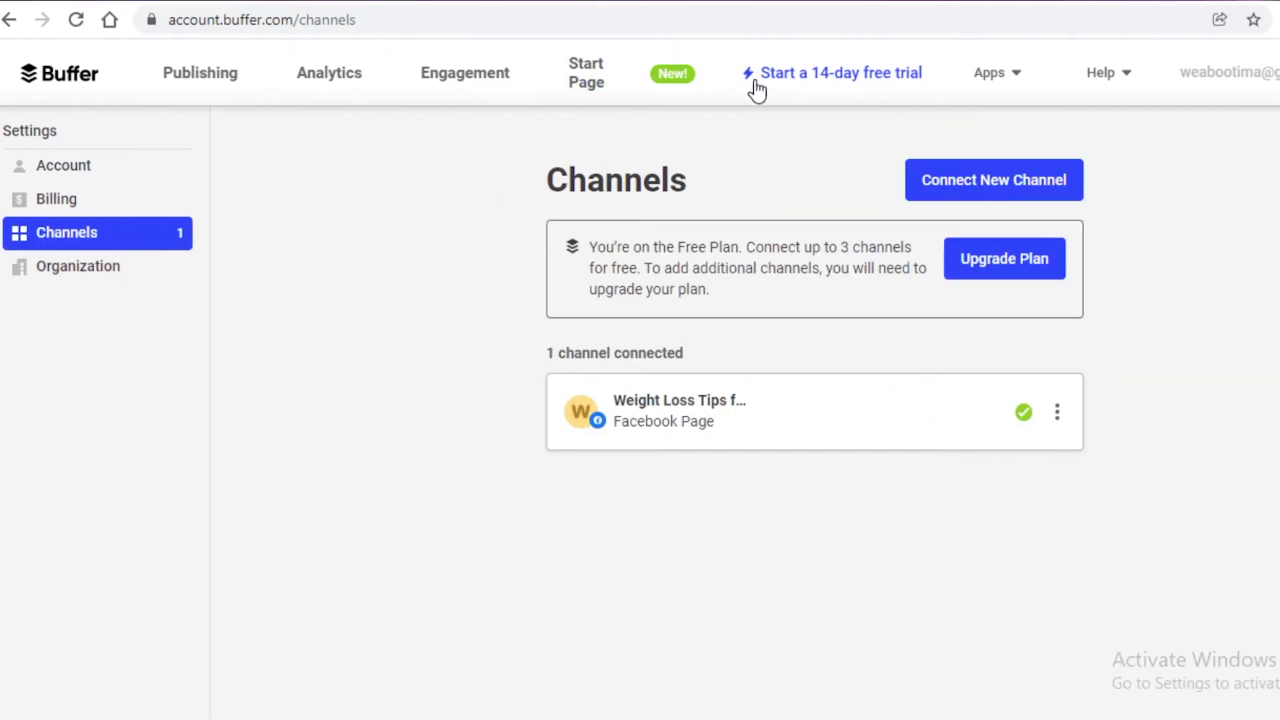
pyautogui.click(83, 270)
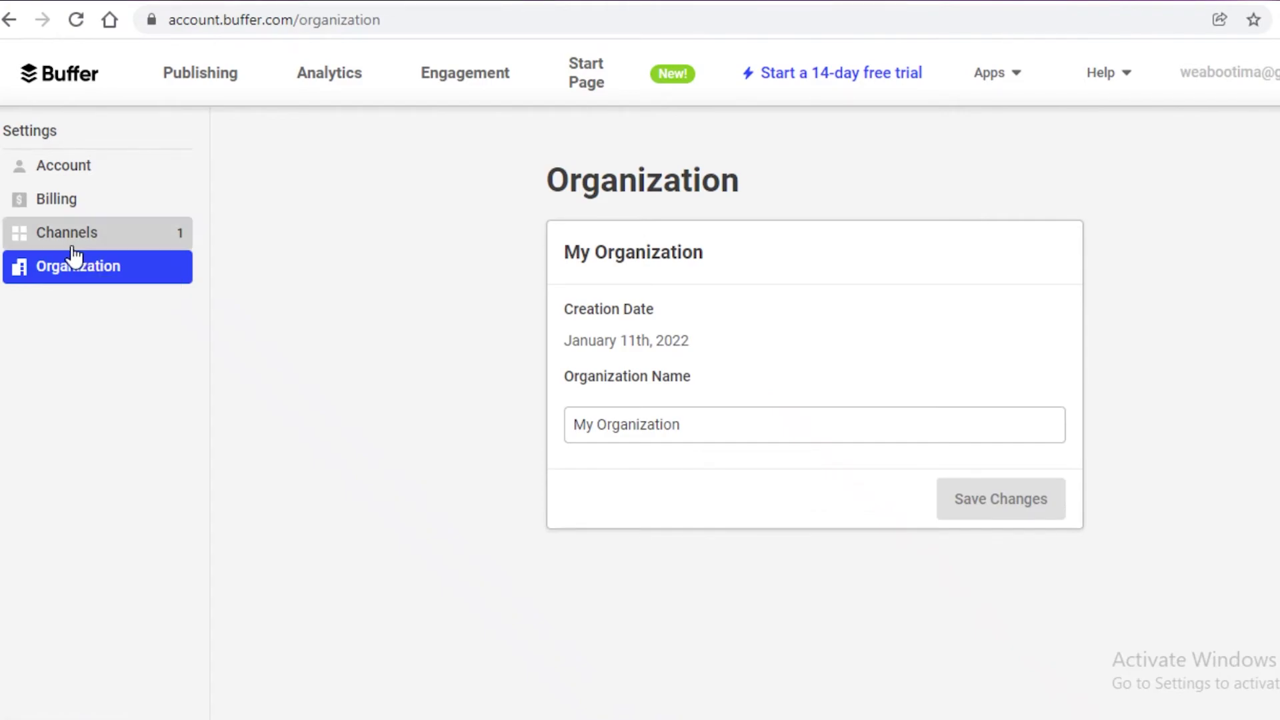
# Switch back and forth between the Channels and Organization settings pages
pyautogui.click(71, 252)
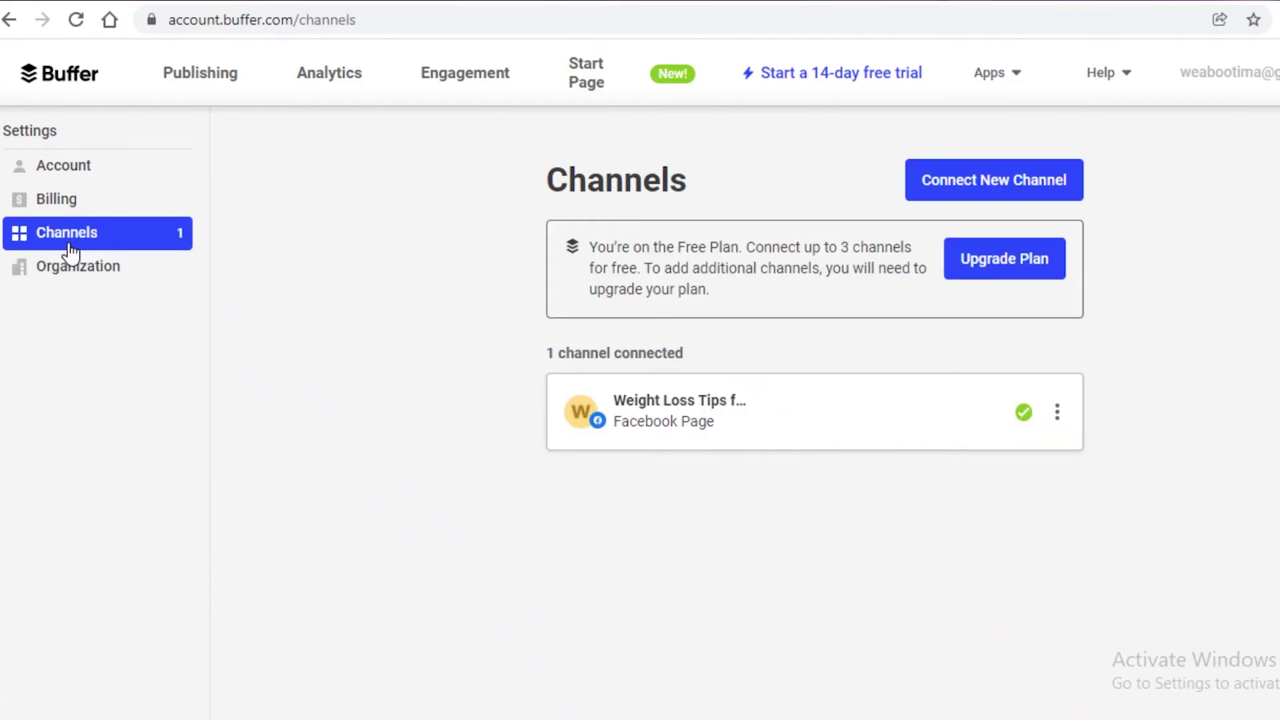
pyautogui.click(81, 293)
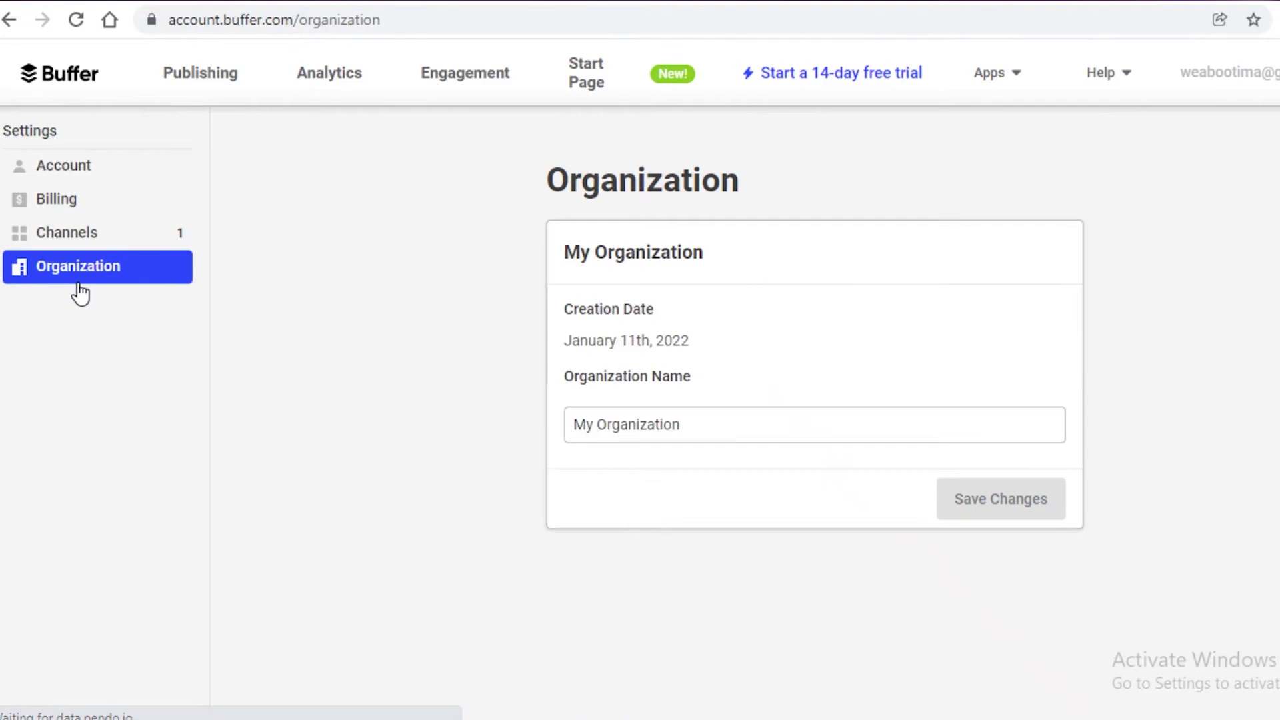
pyautogui.click(76, 233)
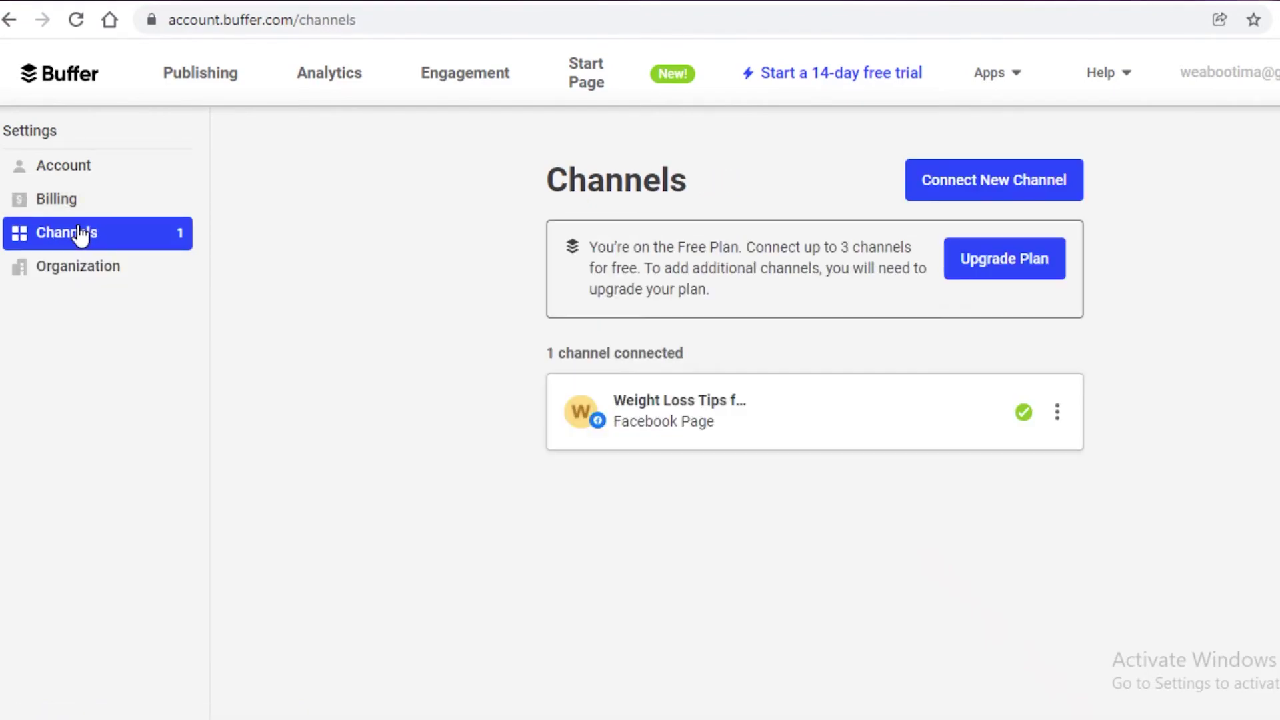
pyautogui.click(107, 276)
# Replace 'My Organization' with the new company name and save the change
pyautogui.doubleClick(742, 423)
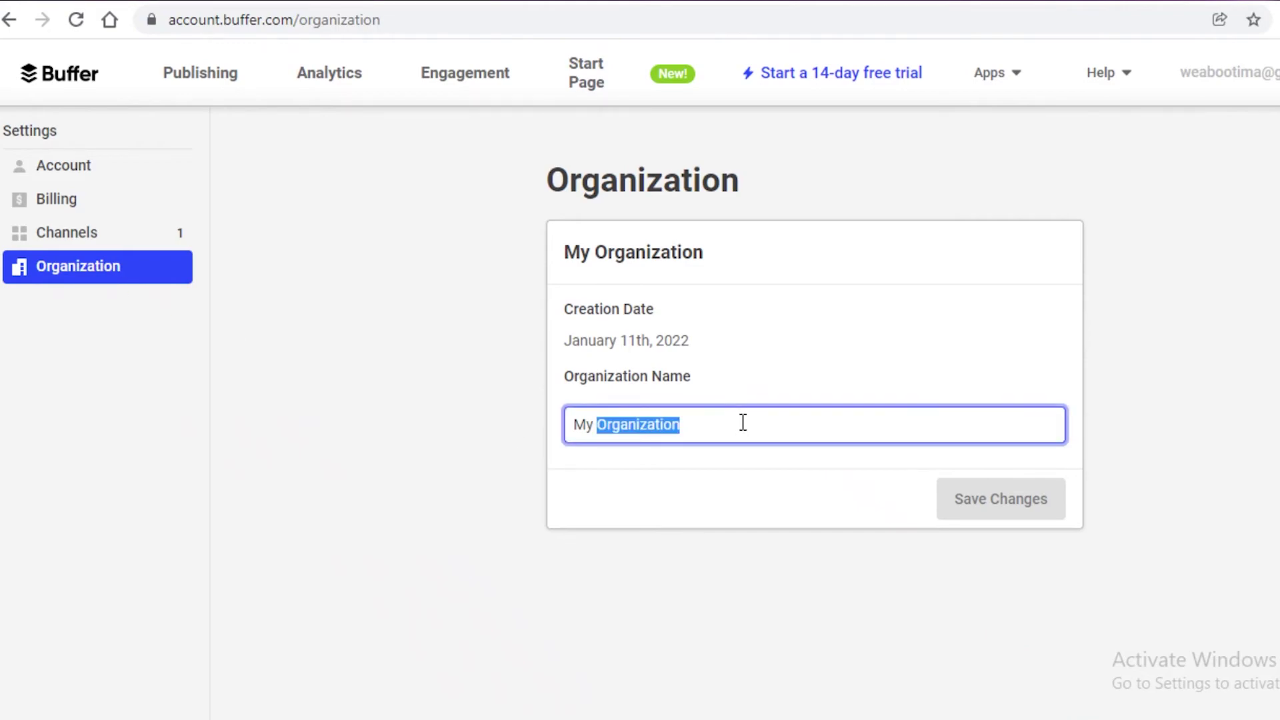
pyautogui.press('BackSpace')
pyautogui.press('BackSpace')
pyautogui.press('BackSpace')
pyautogui.press('BackSpace')
pyautogui.write('Ka')
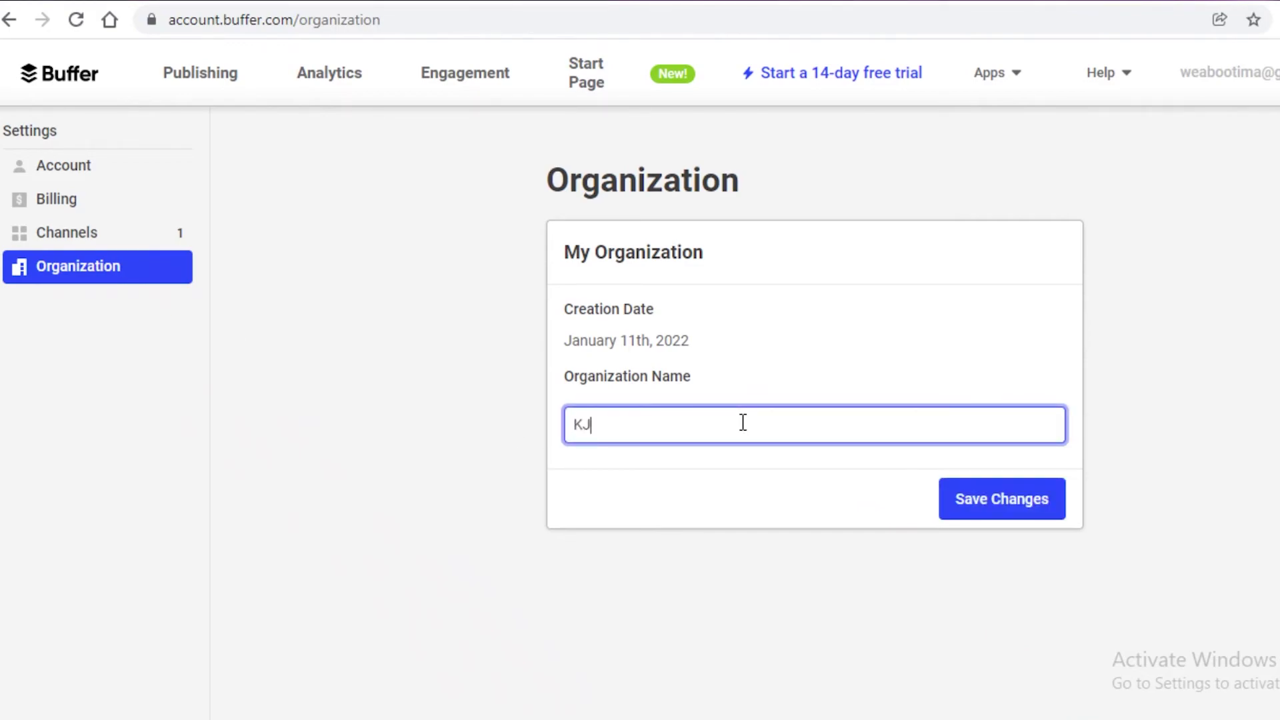
pyautogui.press('BackSpace')
pyautogui.press('BackSpace')
pyautogui.write('J')
pyautogui.click(1003, 495)
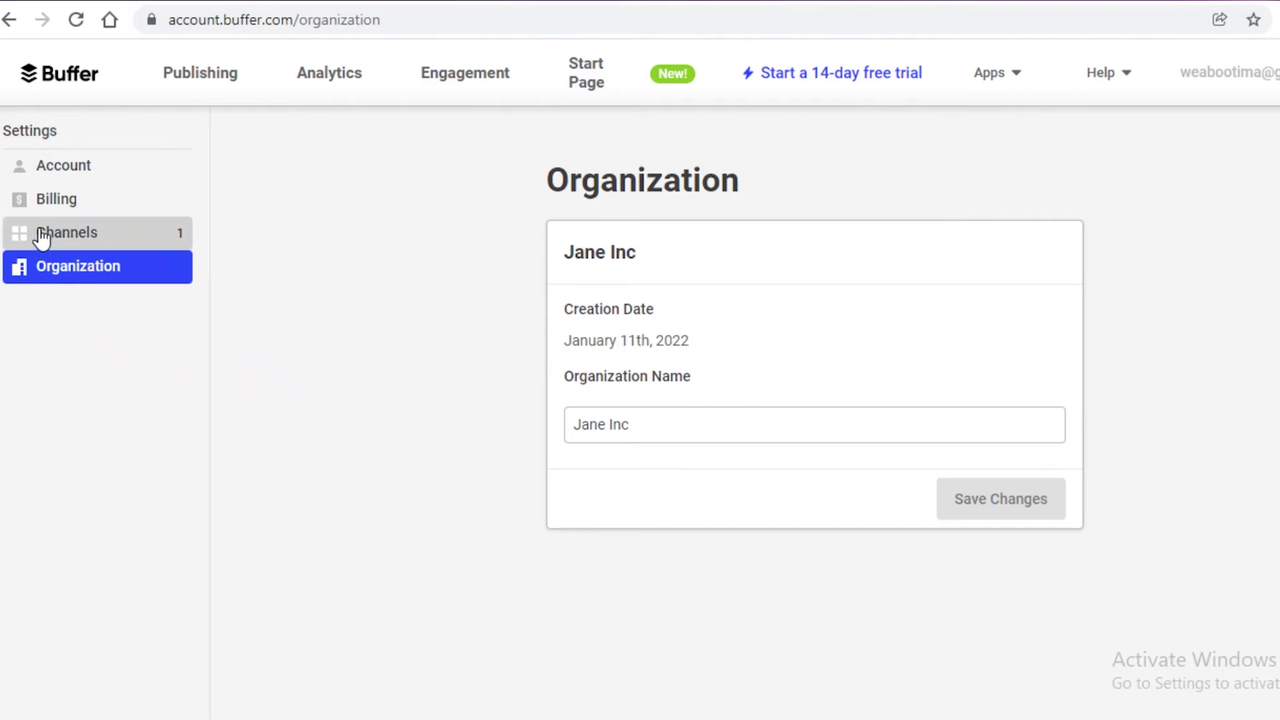
pyautogui.click(73, 174)
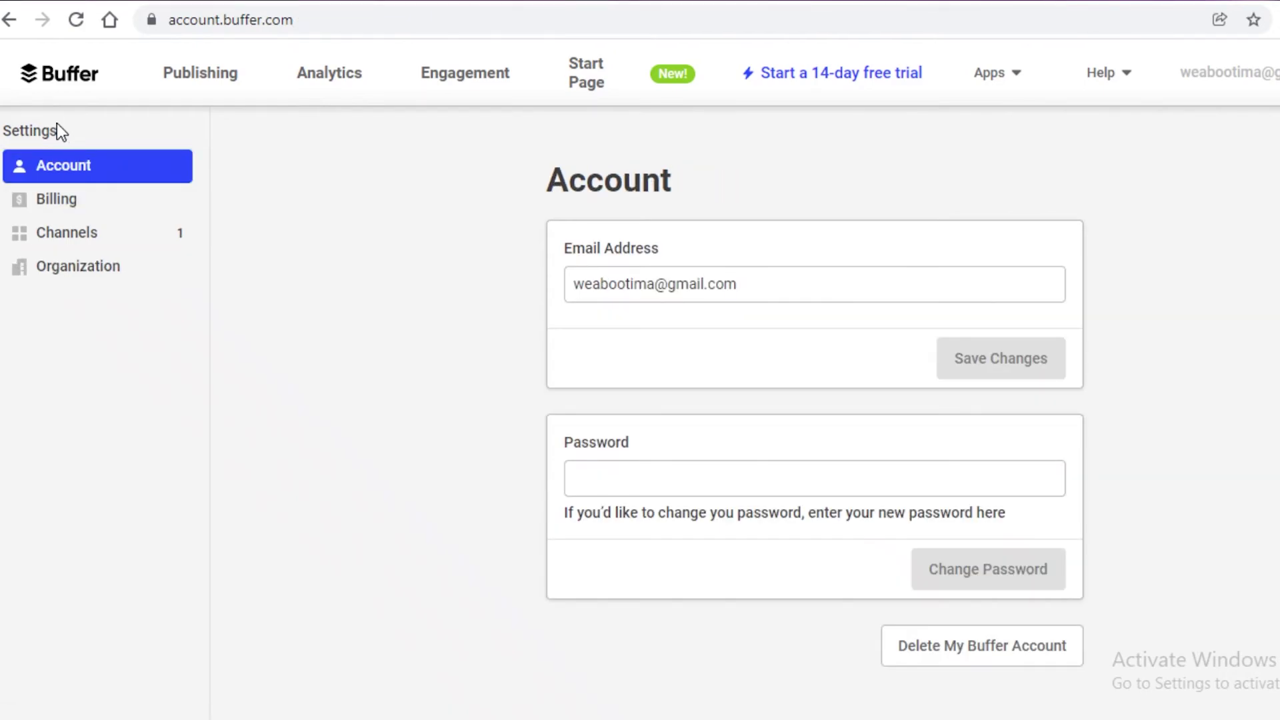
# Leave Settings for the publishing queue, then bring up the Start Page builder
pyautogui.click(78, 84)
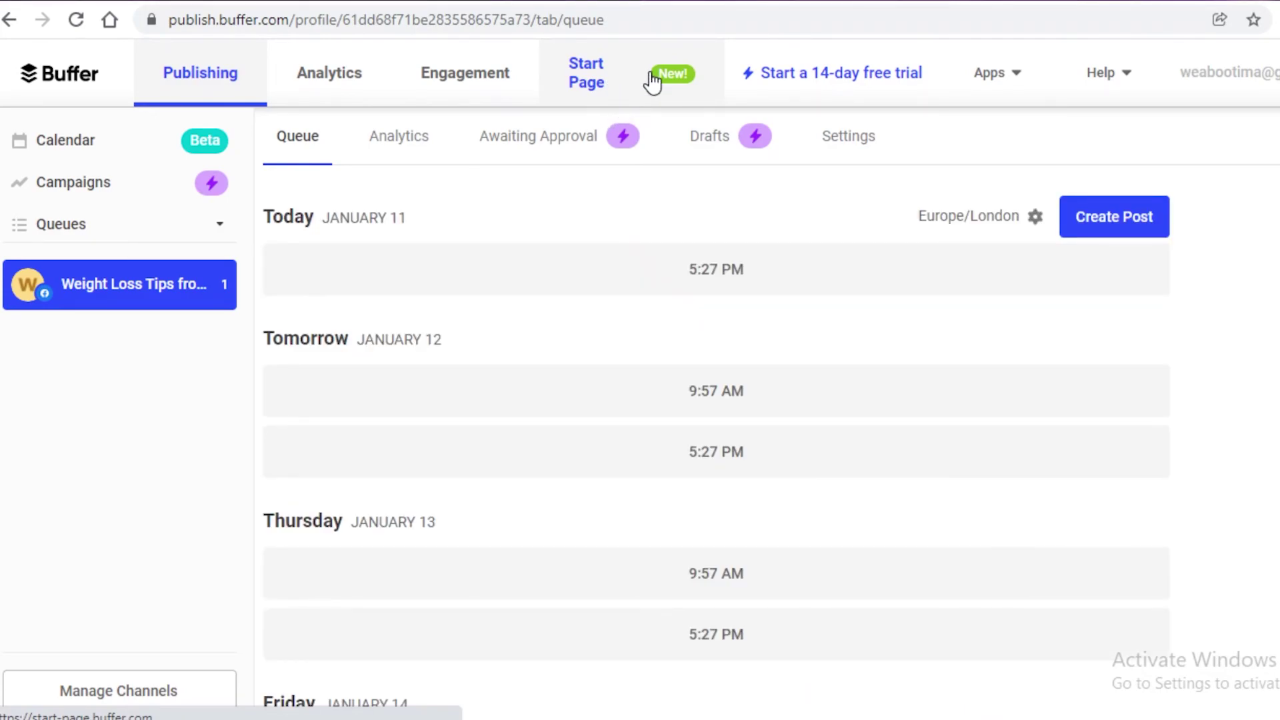
pyautogui.click(597, 80)
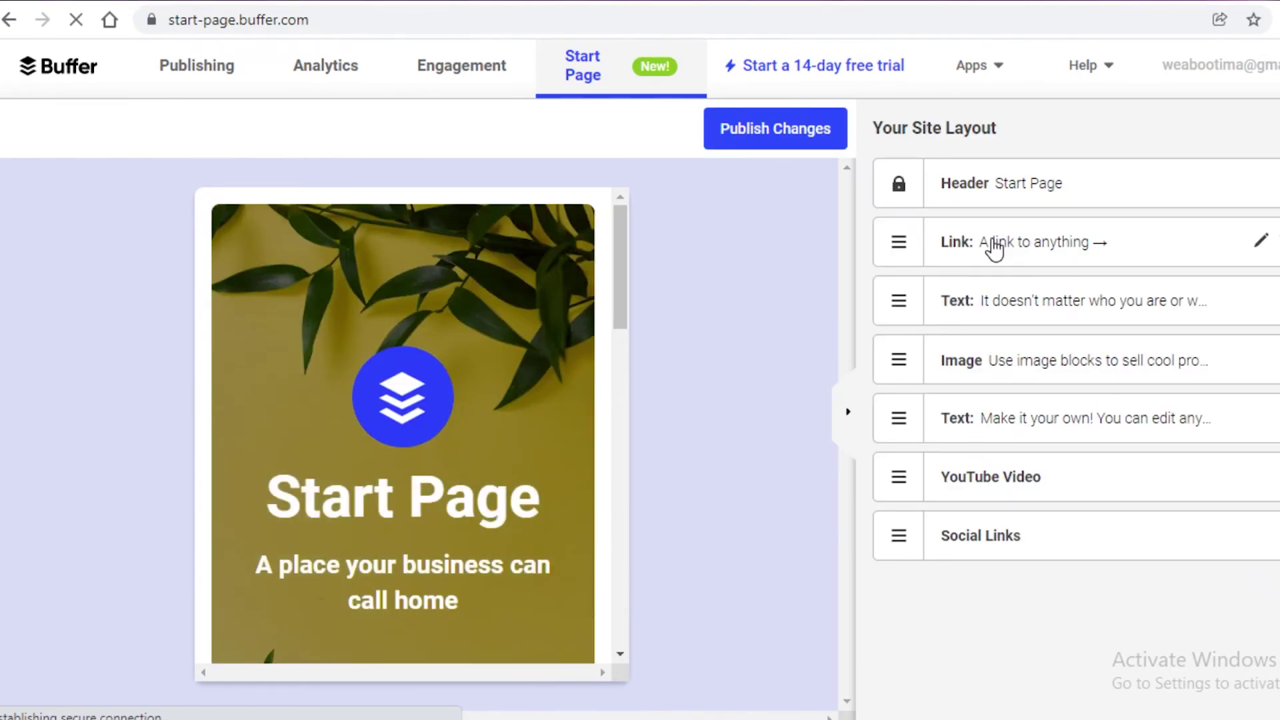
# Dismiss the Start Page welcome message and scroll through the template's Header, Link, Text, Image, Video and Social Links blocks
pyautogui.click(928, 137)
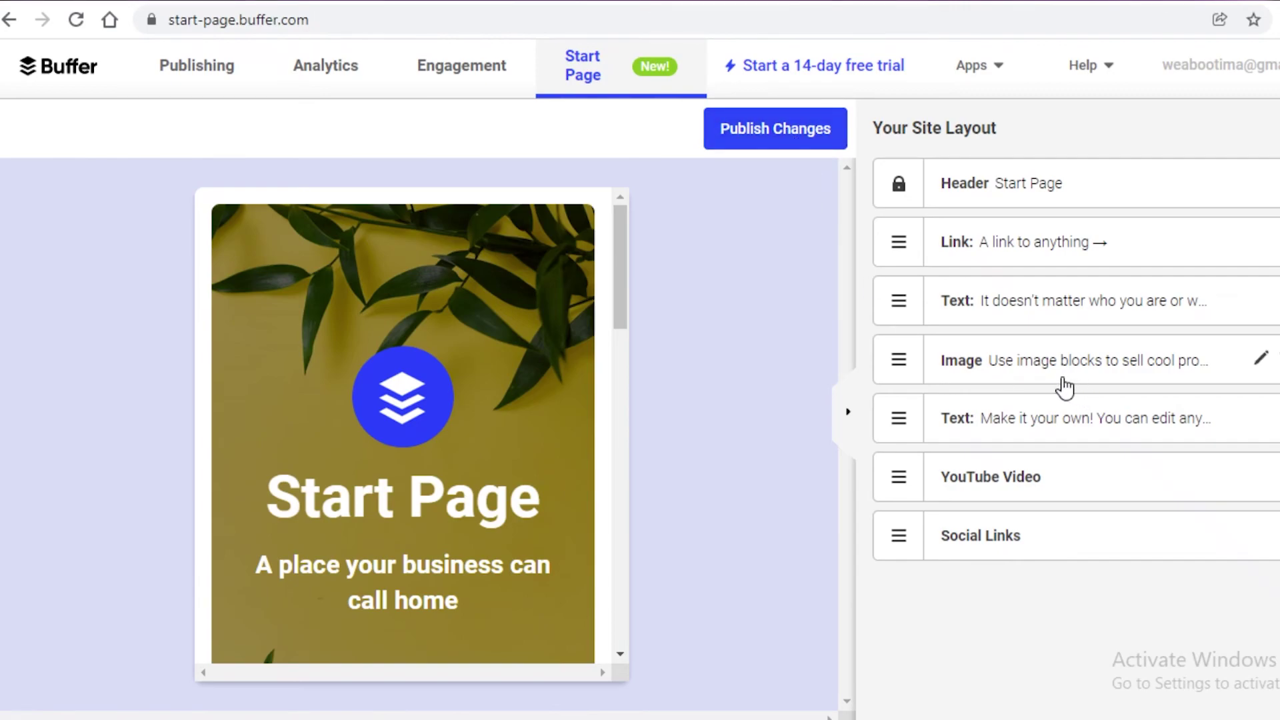
pyautogui.scroll(-15, 585, 338)
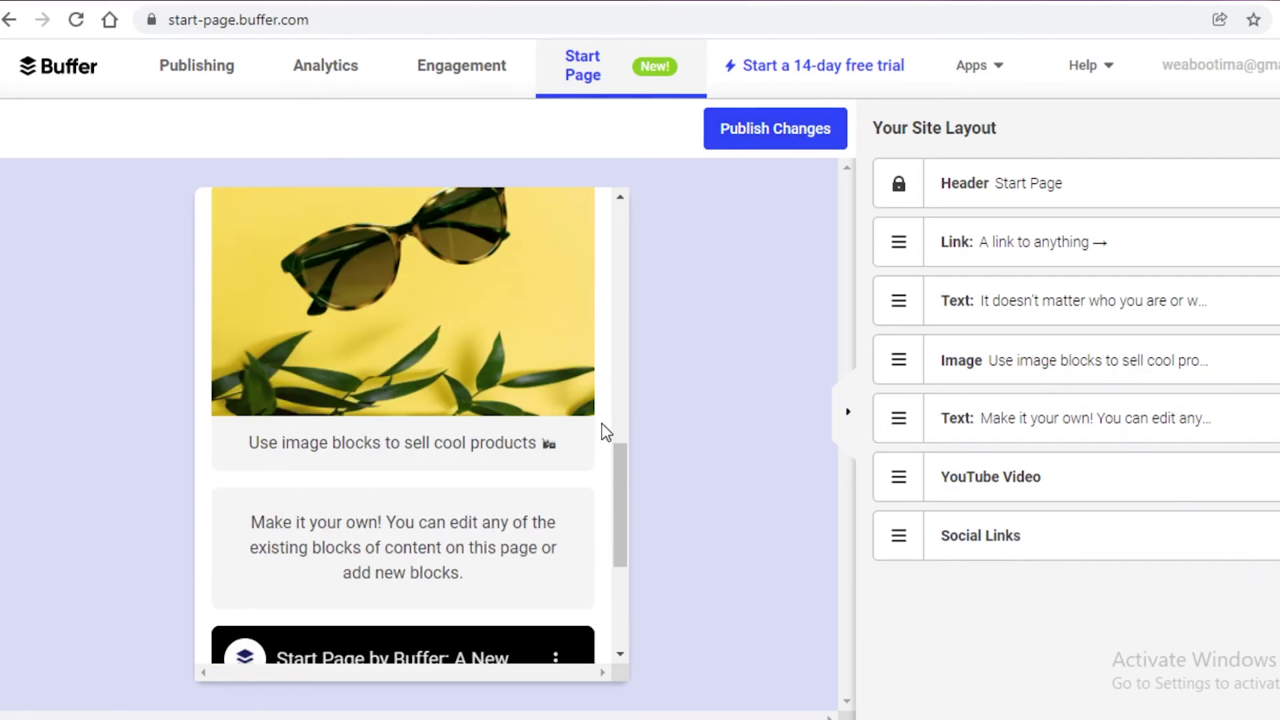
pyautogui.scroll(3, 599, 423)
pyautogui.scroll(12, 598, 430)
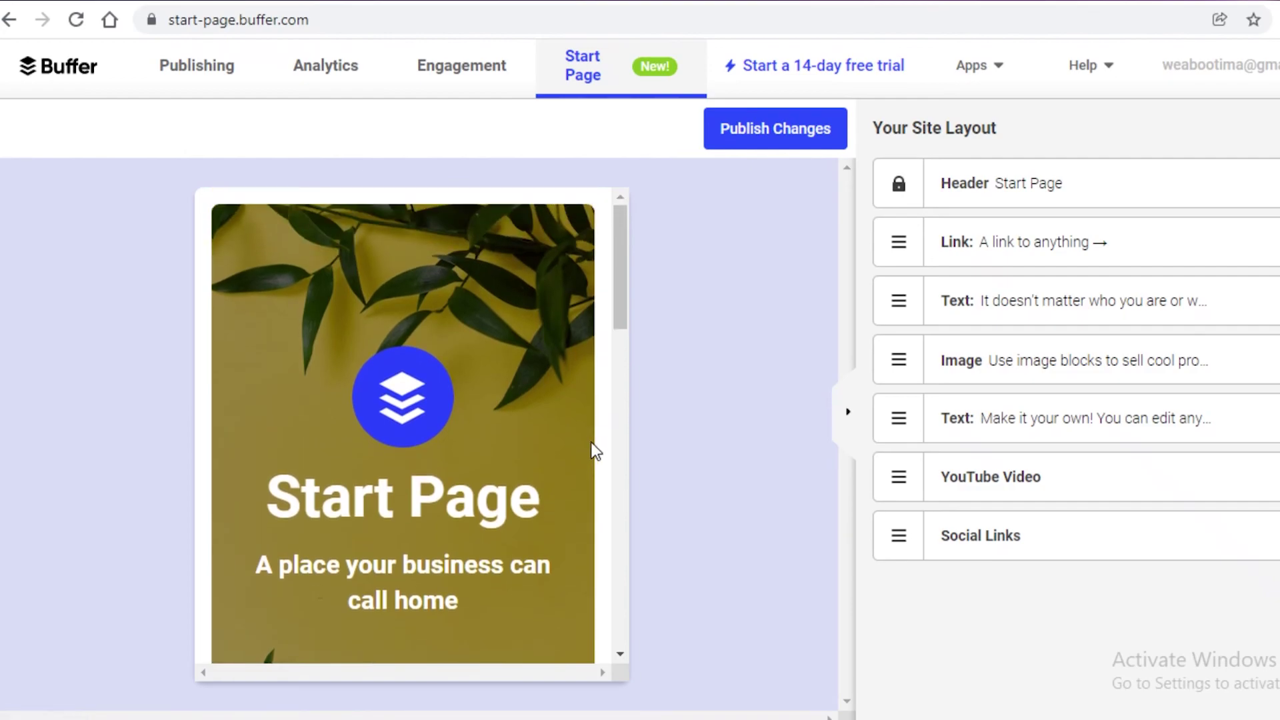
# Publish the Start Page under the domain name testtest, then return to the channel's Publishing queue
pyautogui.click(777, 133)
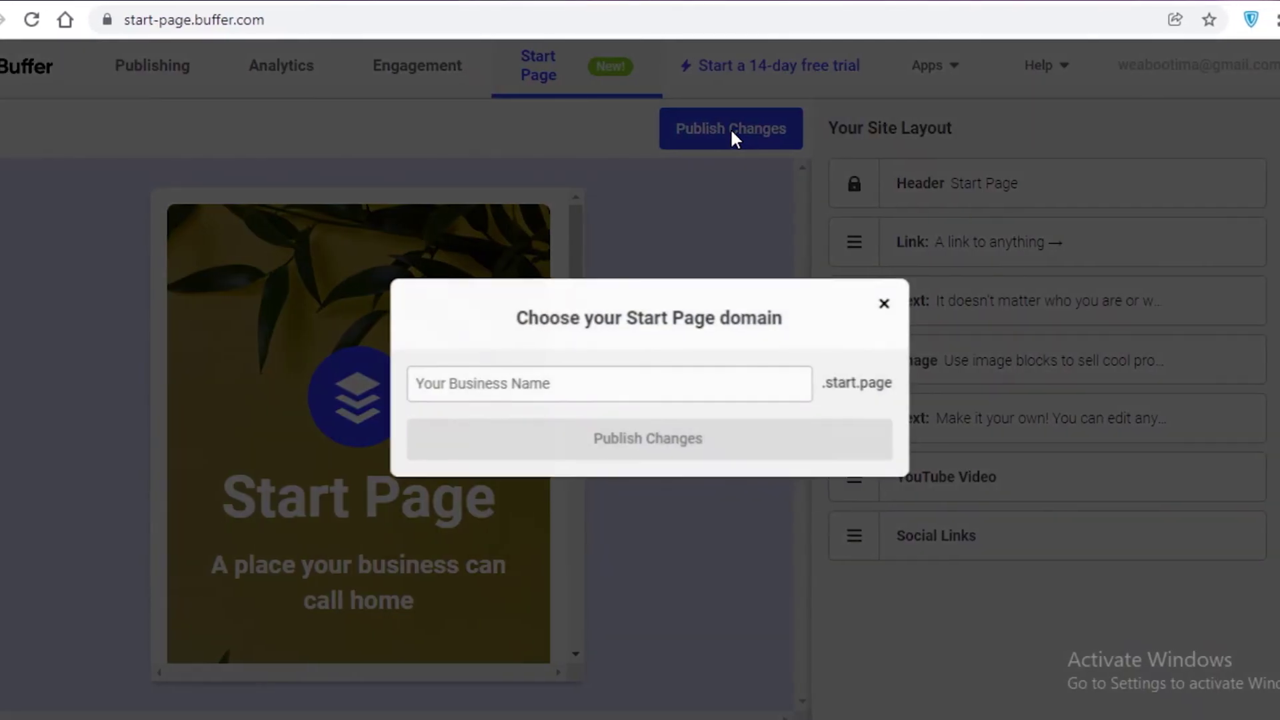
pyautogui.click(696, 385)
pyautogui.write('ju')
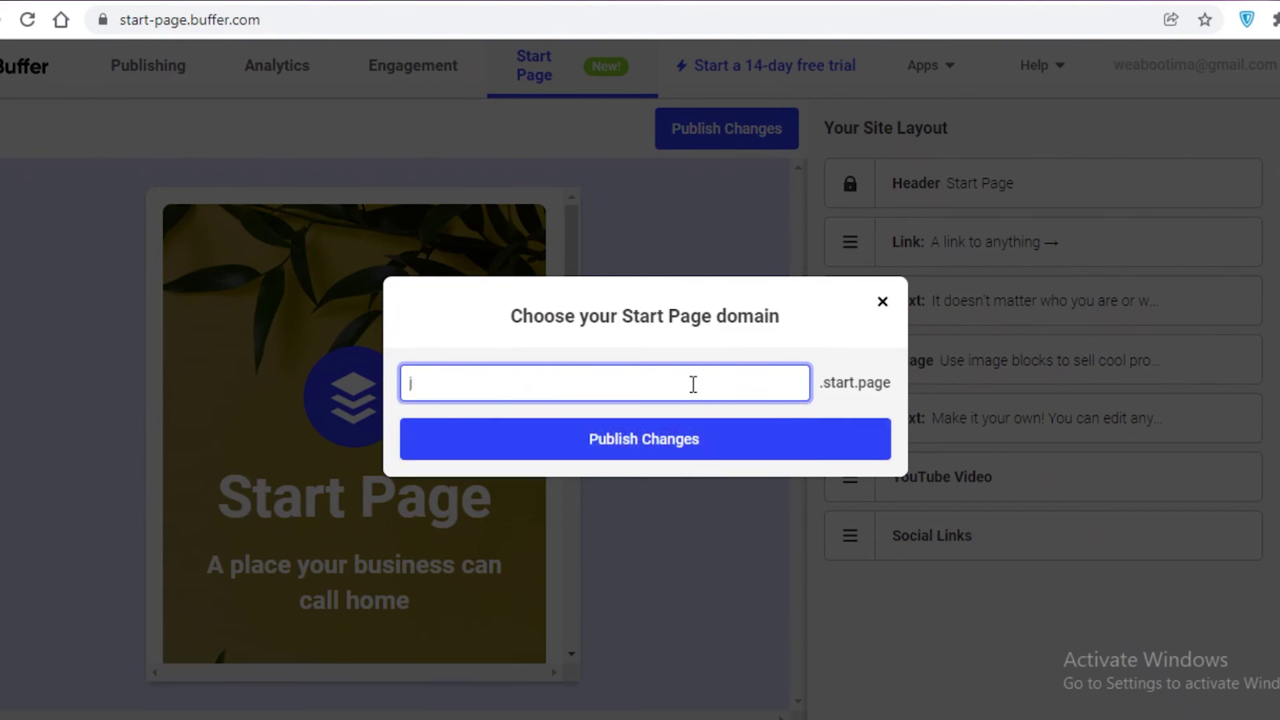
pyautogui.press('BackSpace')
pyautogui.write('j')
pyautogui.press('BackSpace')
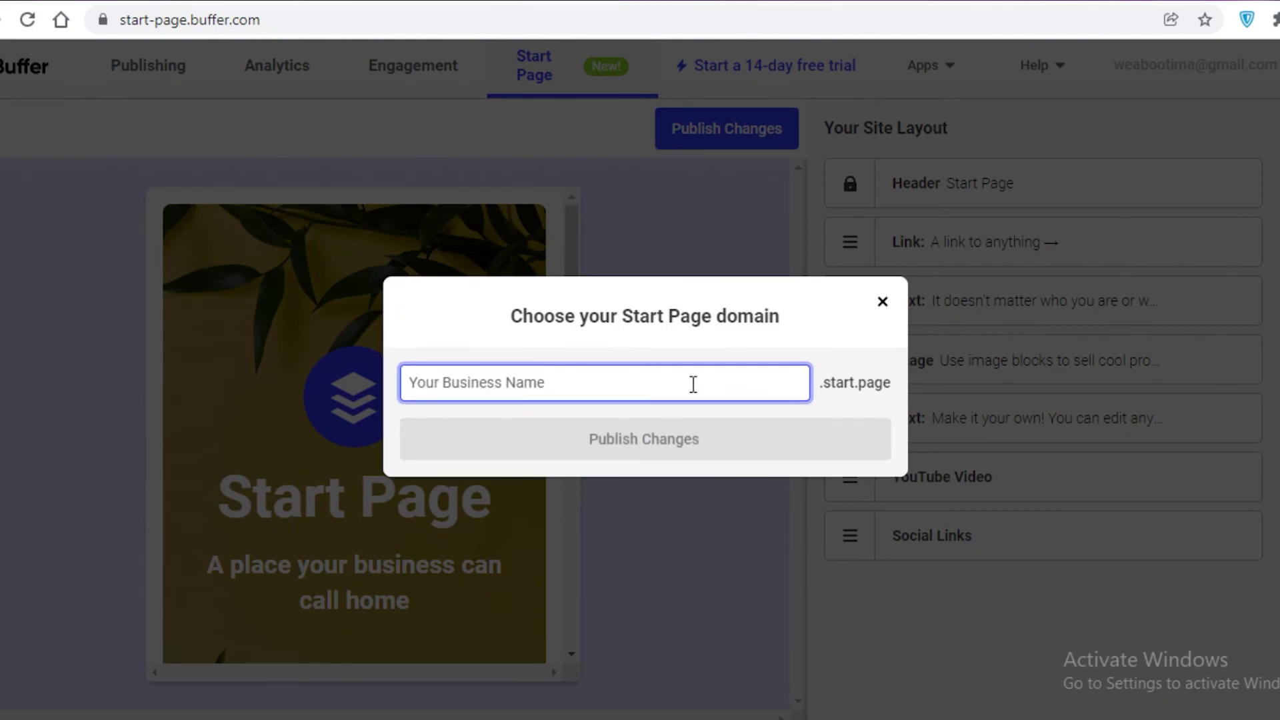
pyautogui.write('testtest')
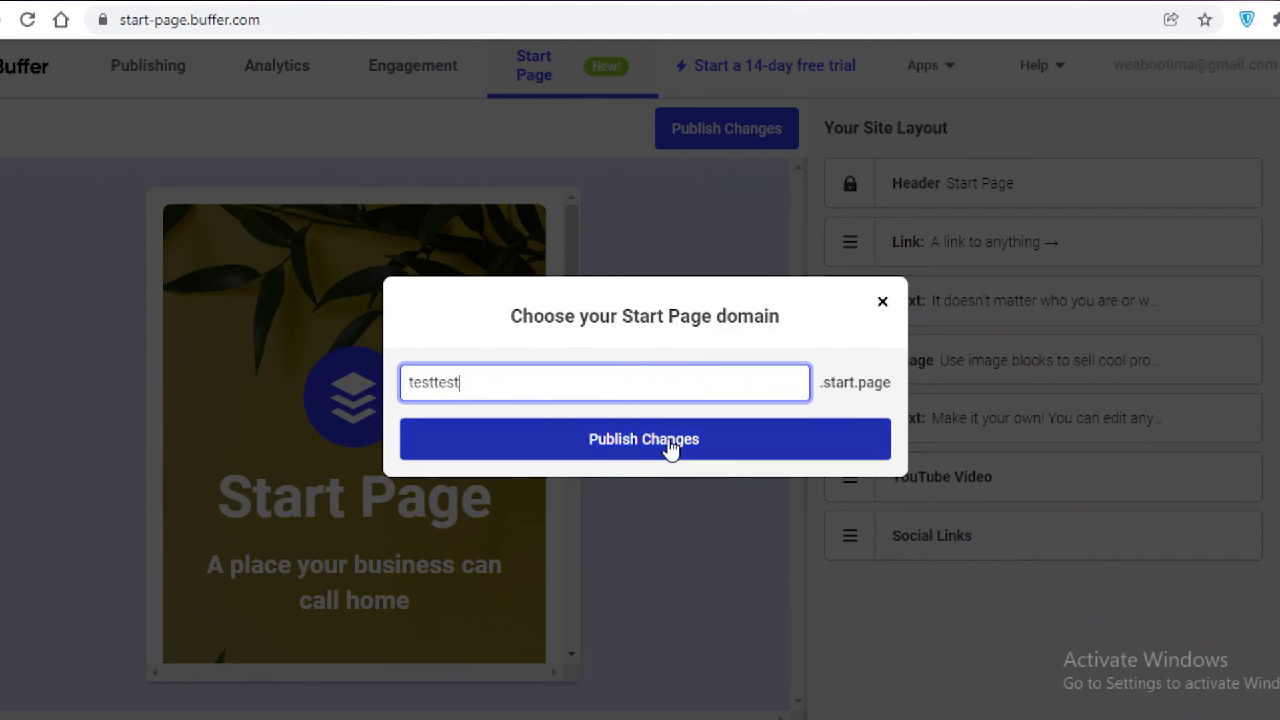
pyautogui.click(668, 440)
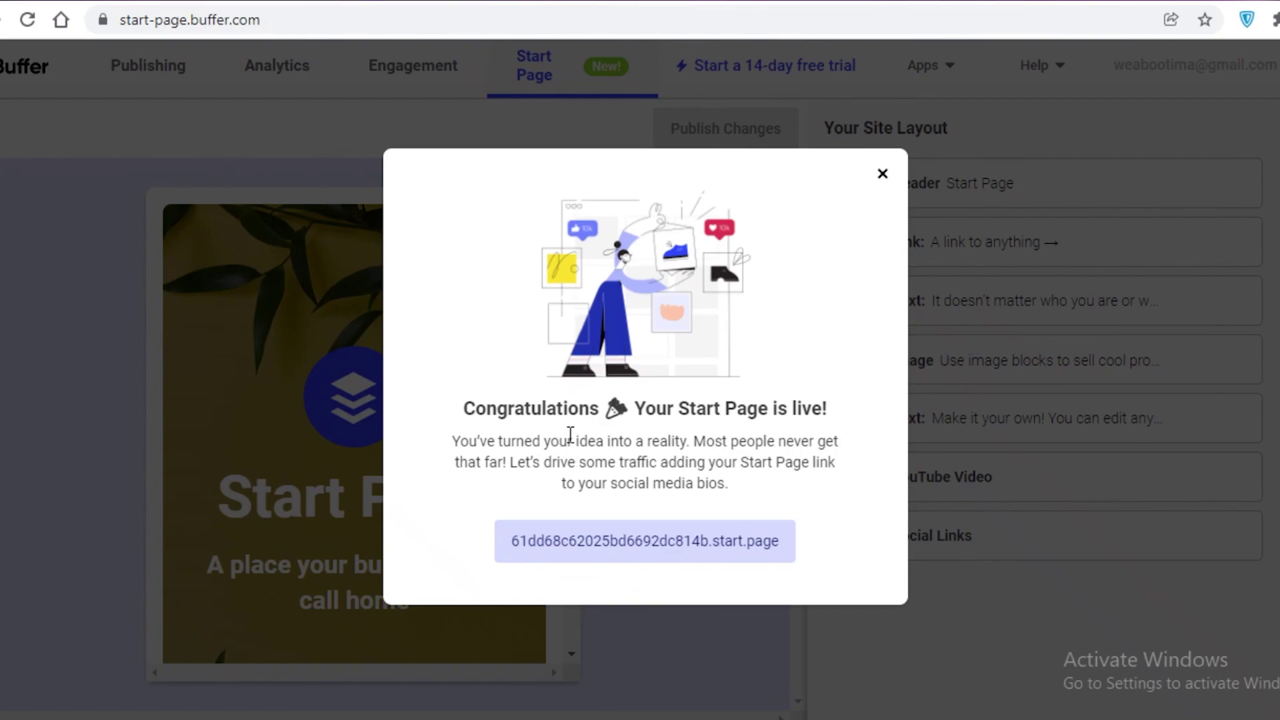
pyautogui.click(882, 175)
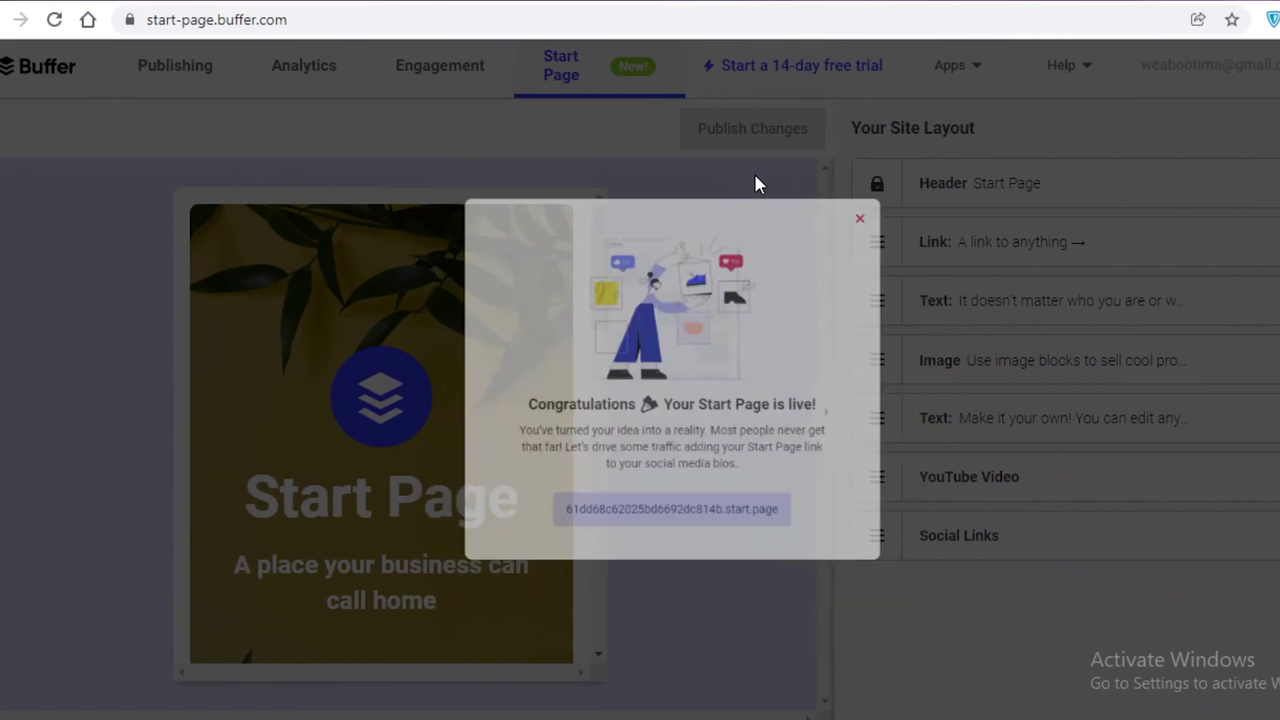
pyautogui.click(107, 70)
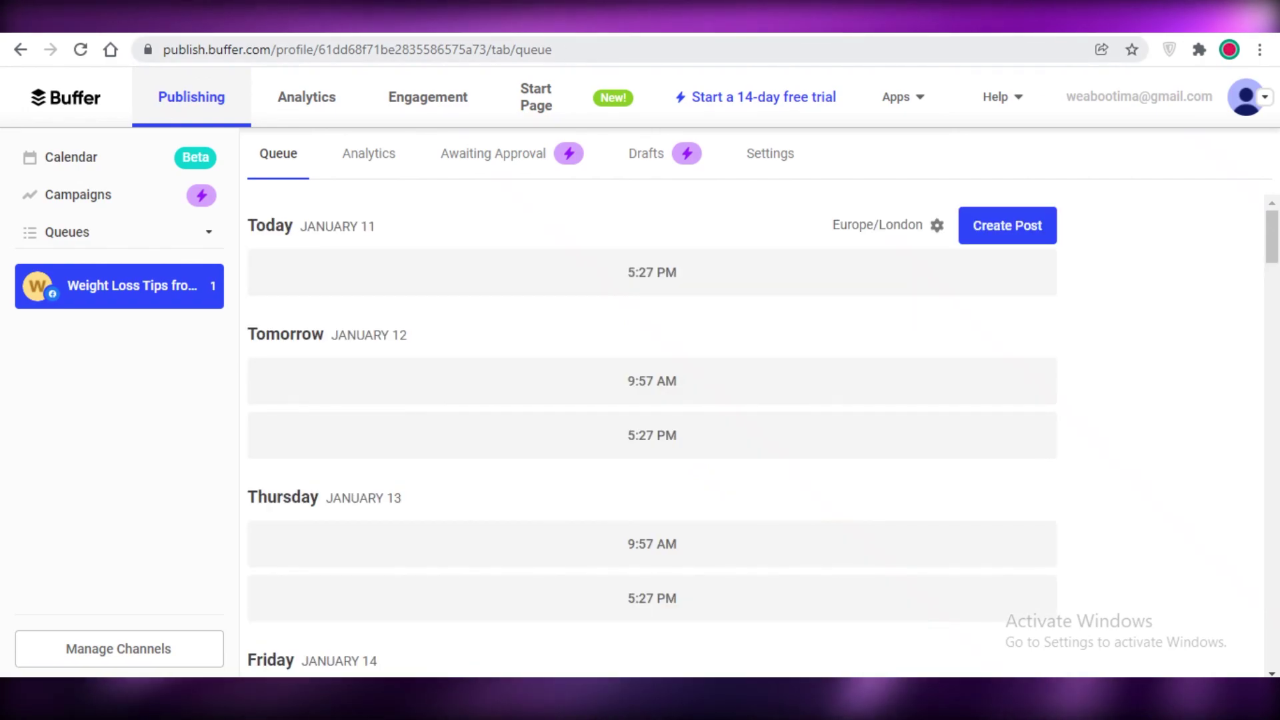
# Open buffer.com/pricing and scroll past the Free and $5/mo Essentials plans to the Team Pack add-on
pyautogui.click(763, 97)
pyautogui.scroll(-3, 595, 136)
pyautogui.scroll(-4, 597, 147)
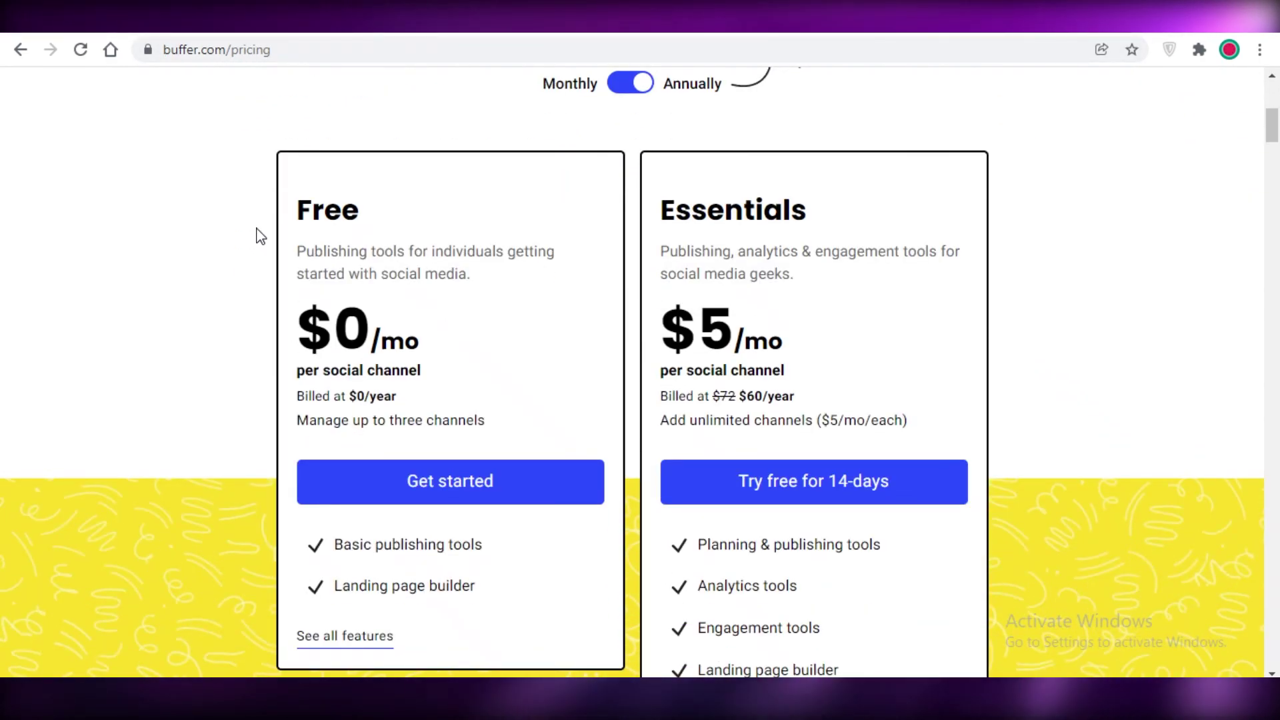
pyautogui.scroll(-4, 1135, 211)
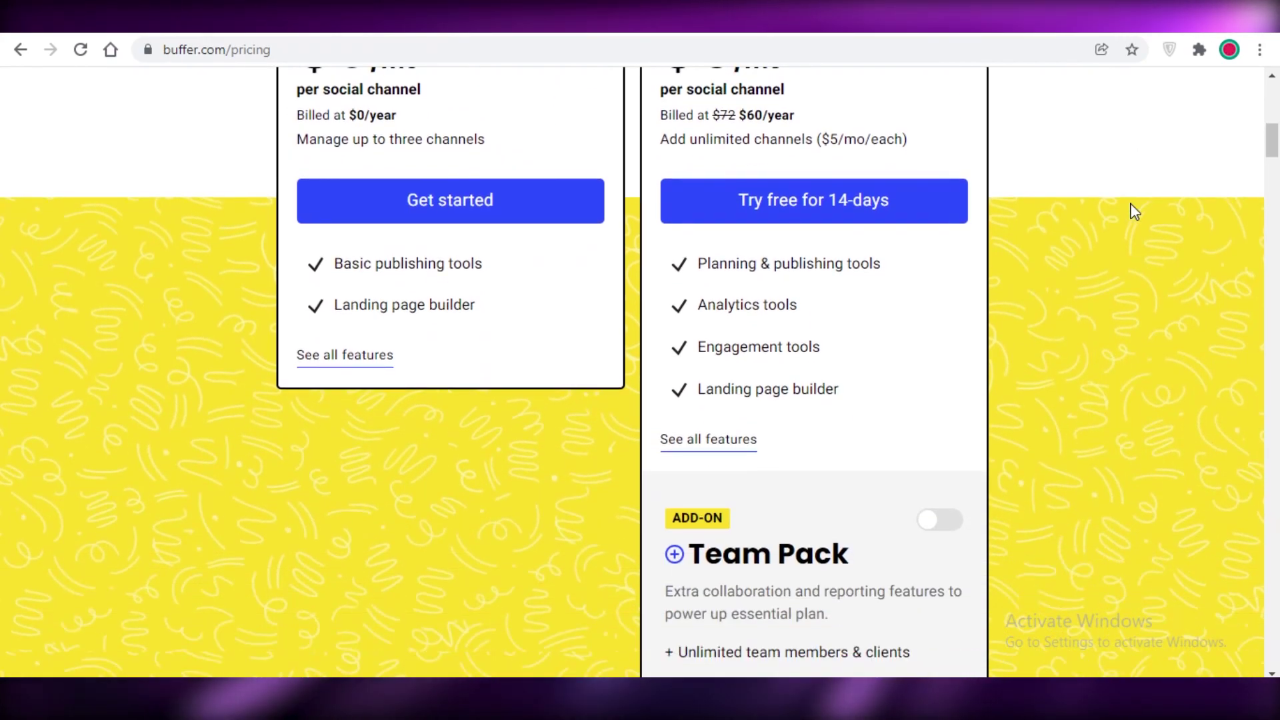
pyautogui.scroll(-5, 1126, 214)
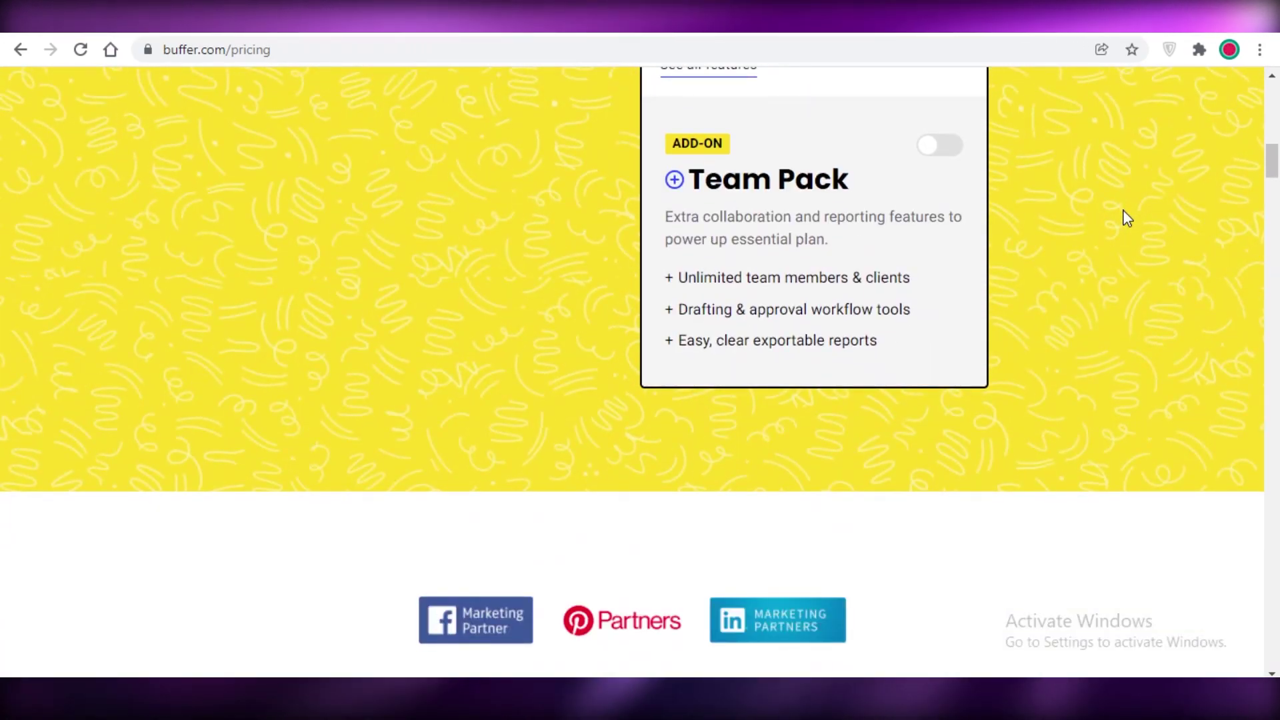